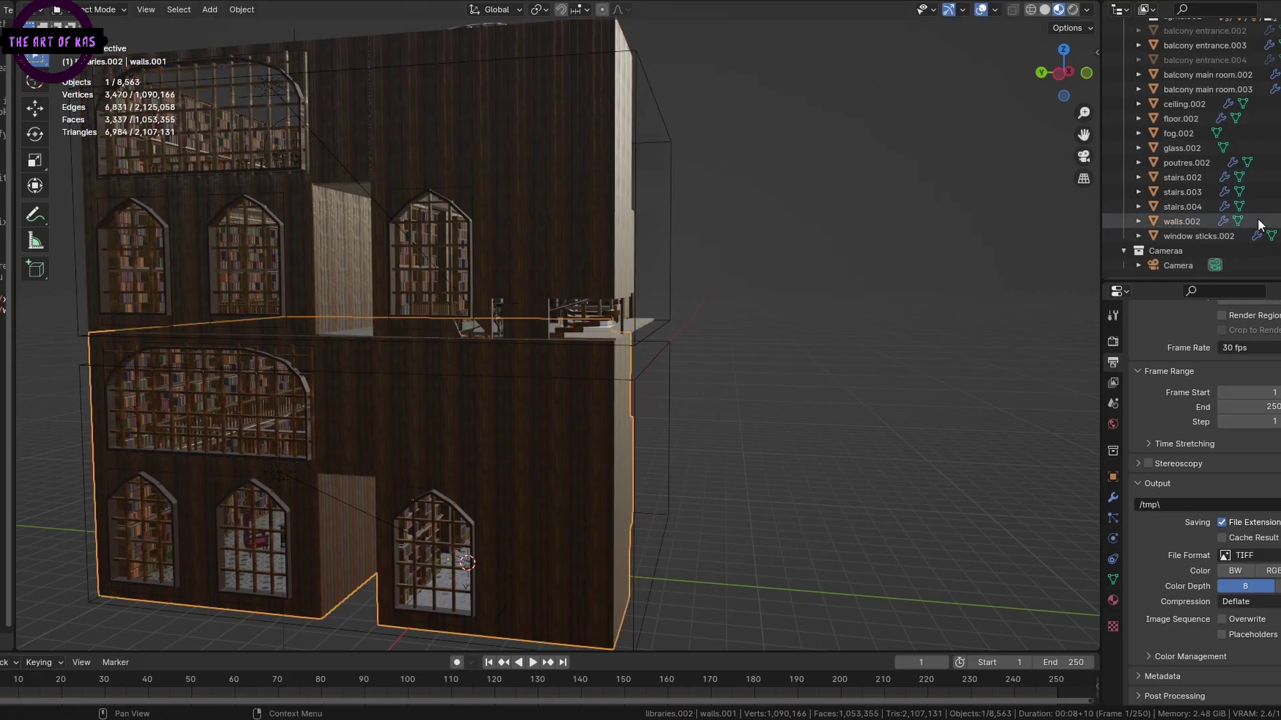
- Duplicate the storey walls object and move the copy along global Z at the junction between the two storeys
left_click(1179, 51)
key("ctrl+v")
key("g")
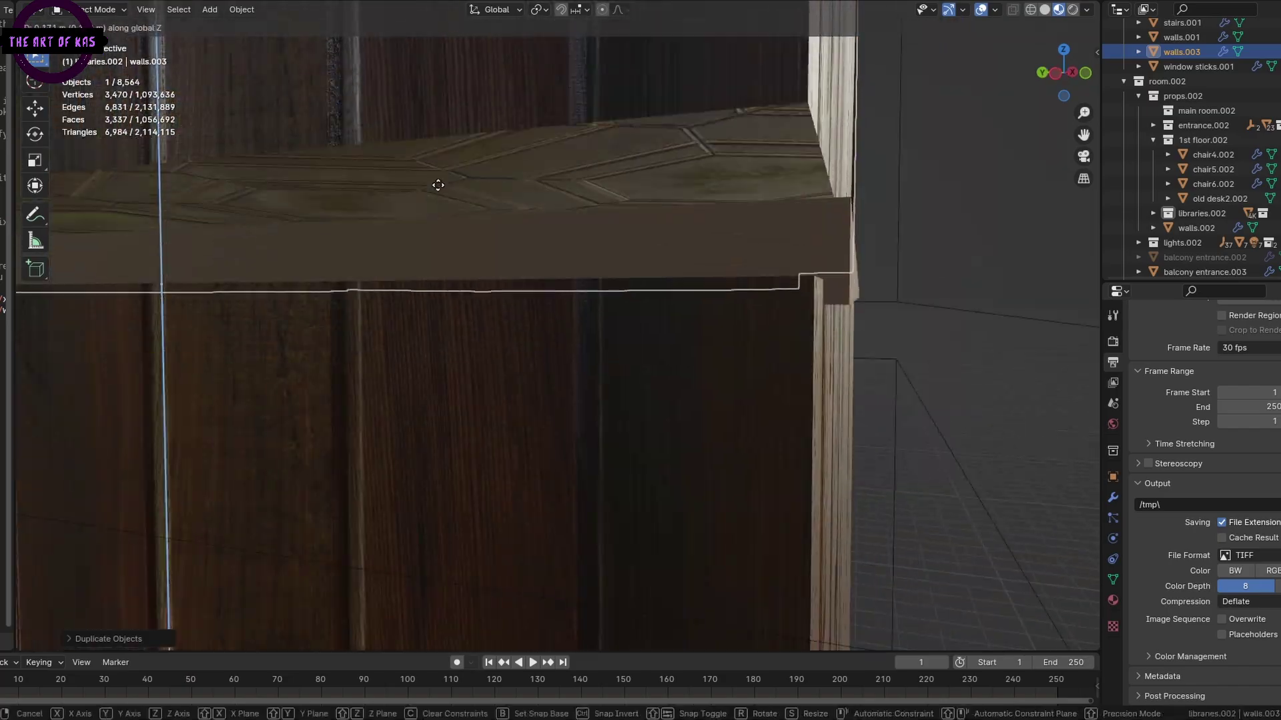
left_click(594, 170)
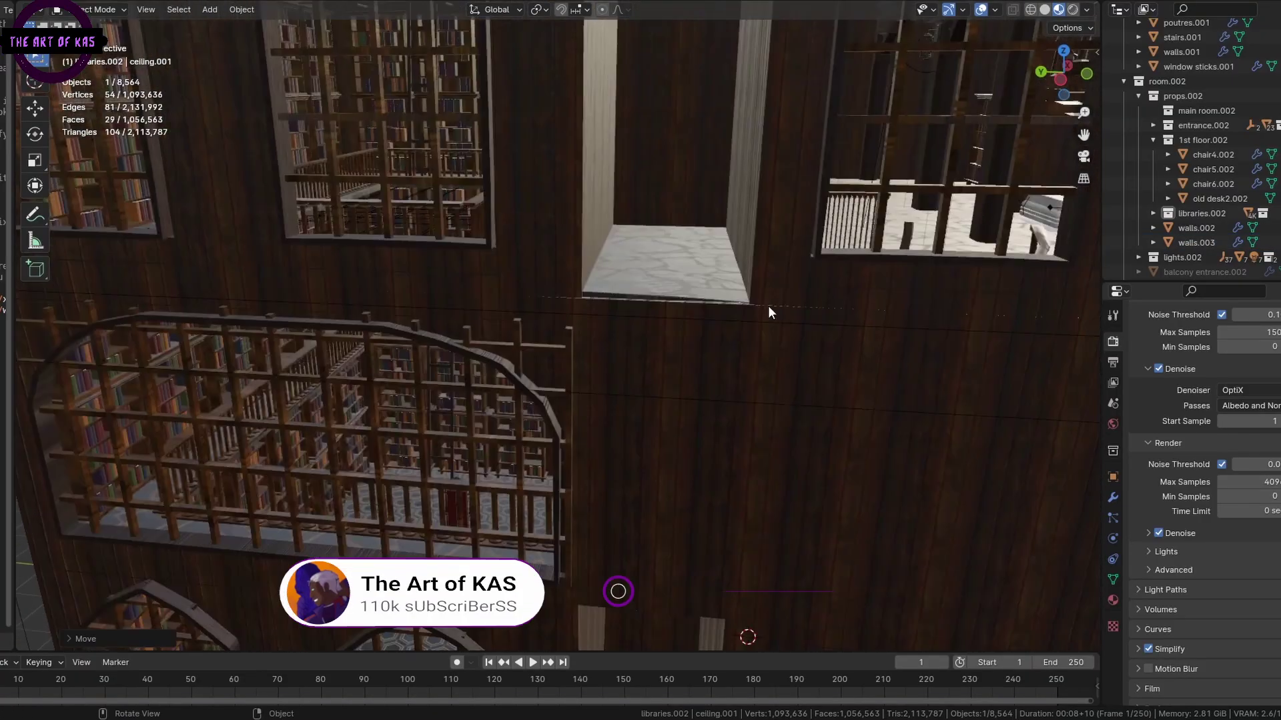
- Circle-select the faces of the bookcase beside the spiral staircase in the meubles8.002 mesh
key("shift+grave")
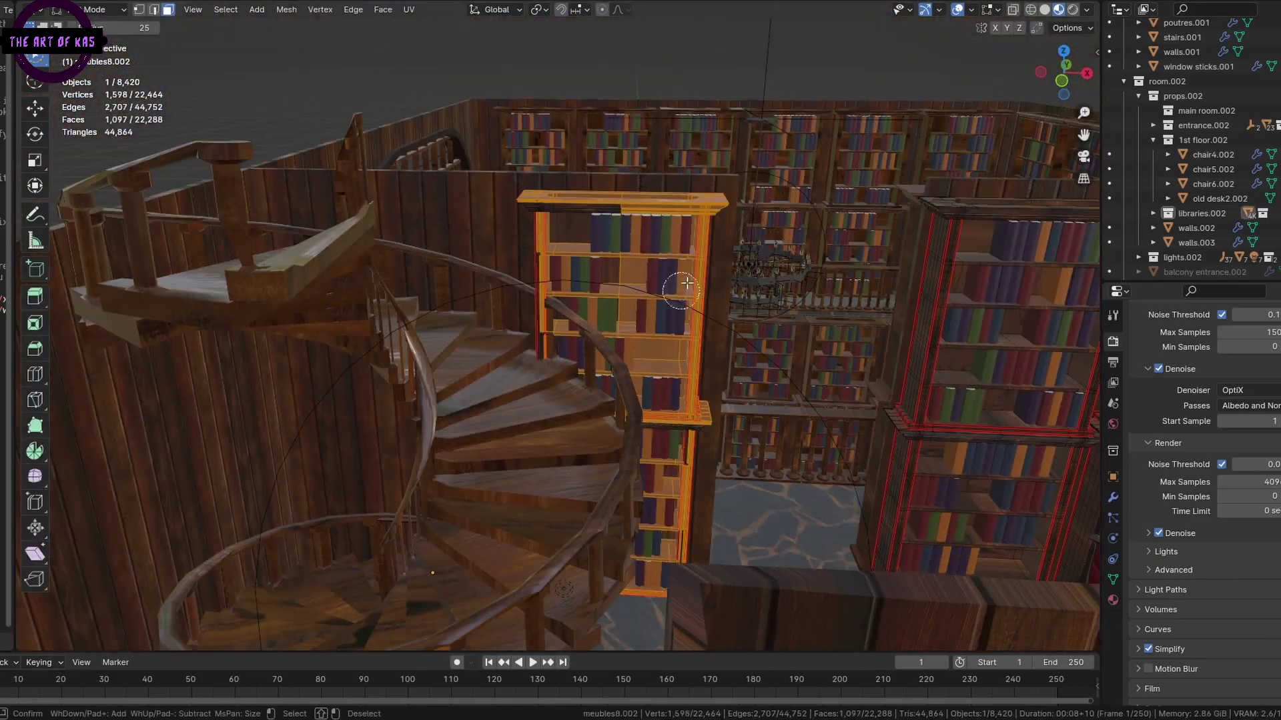
left_click_drag(687, 283, 680, 280)
right_click(680, 280)
middle_click_drag(680, 280, 672, 272)
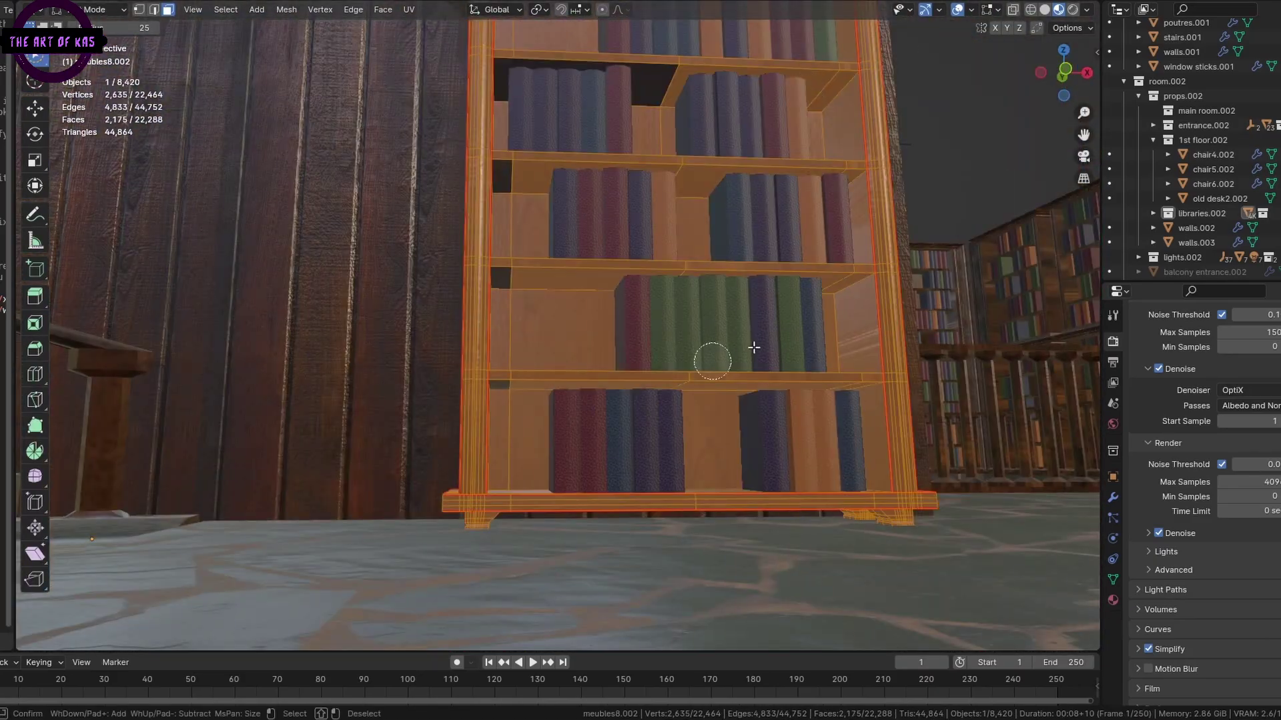
left_click_drag(399, 109, 500, 40)
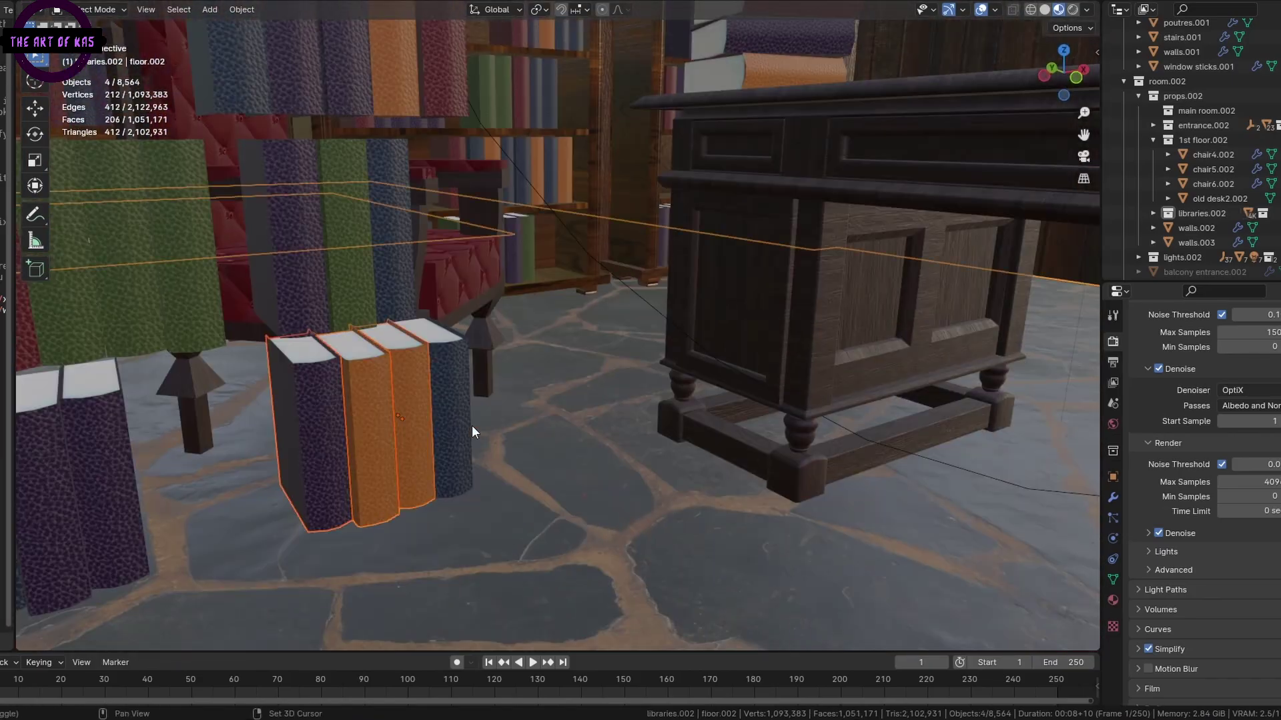
- Add the blue book to the selected row of books standing on the floor near the desk
left_click_drag(471, 426, 1020, 486)
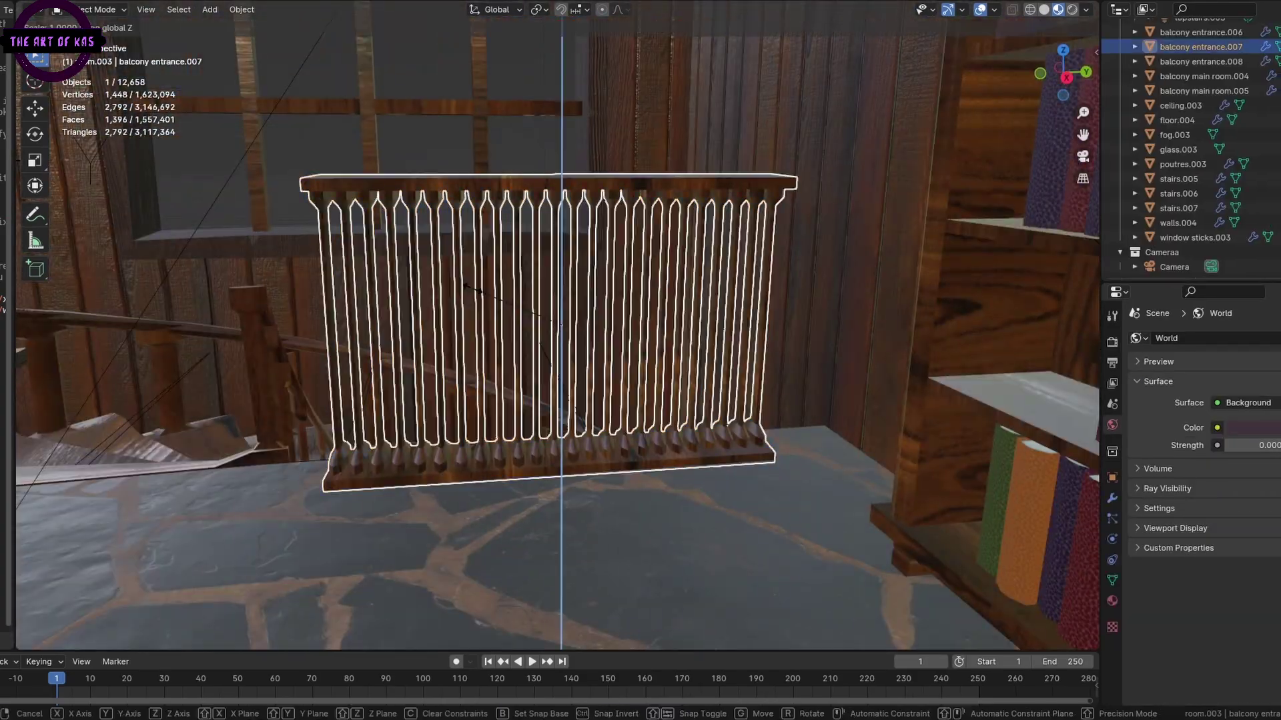
- Move the balcony entrance.007 railing along the global Y axis
key("g")
key("y")
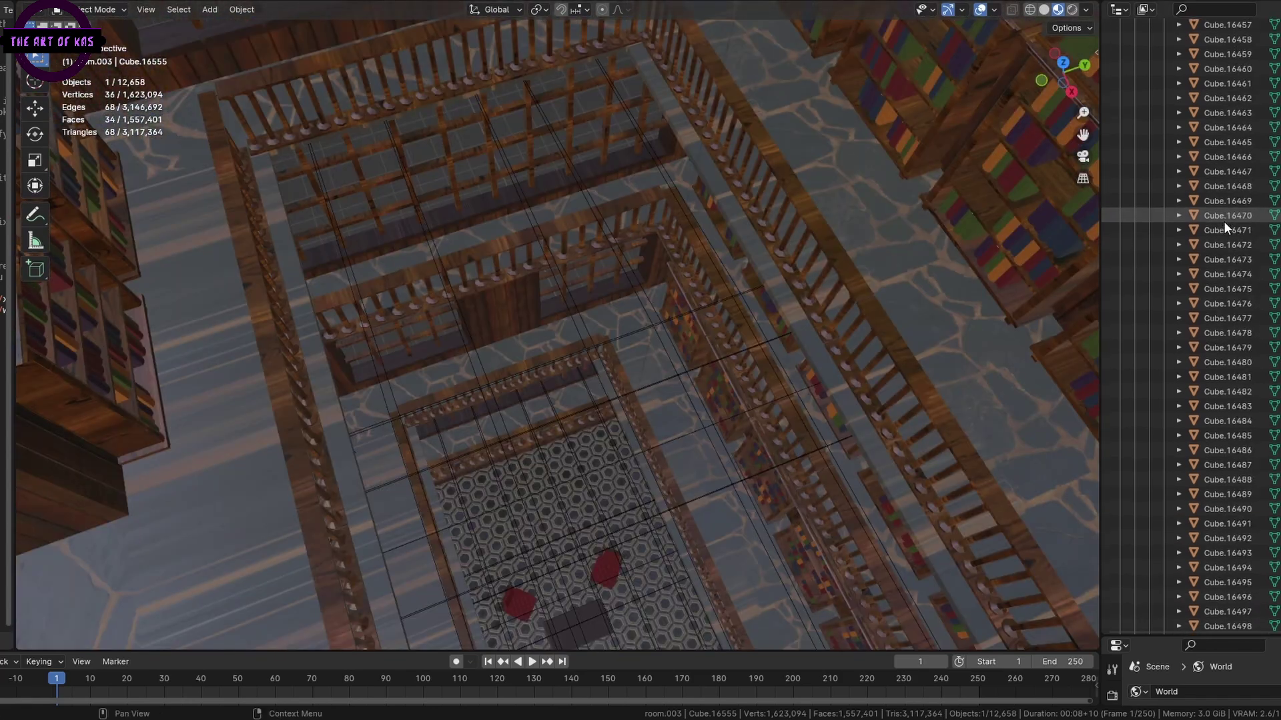
- Collapse the expanded room collections and start circle selection on the bookcase object meubles8.003
left_click(1147, 100)
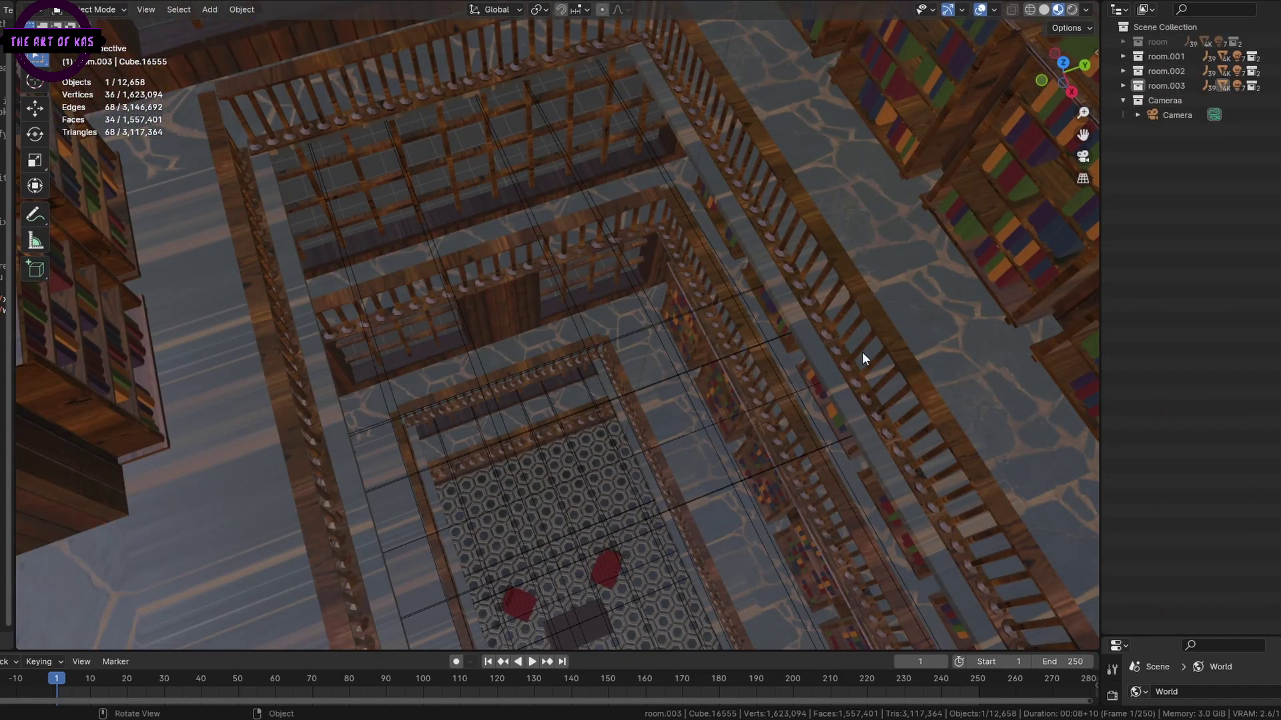
middle_click_drag(862, 351, 566, 376)
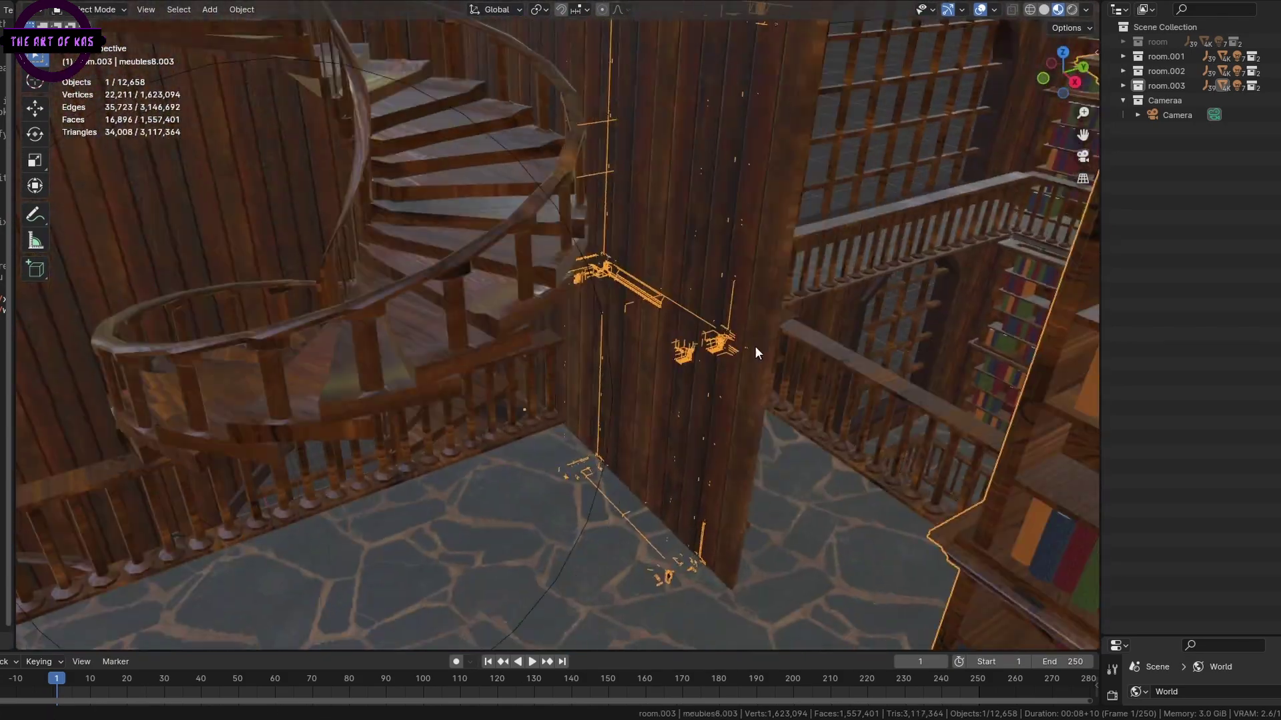
key("c")
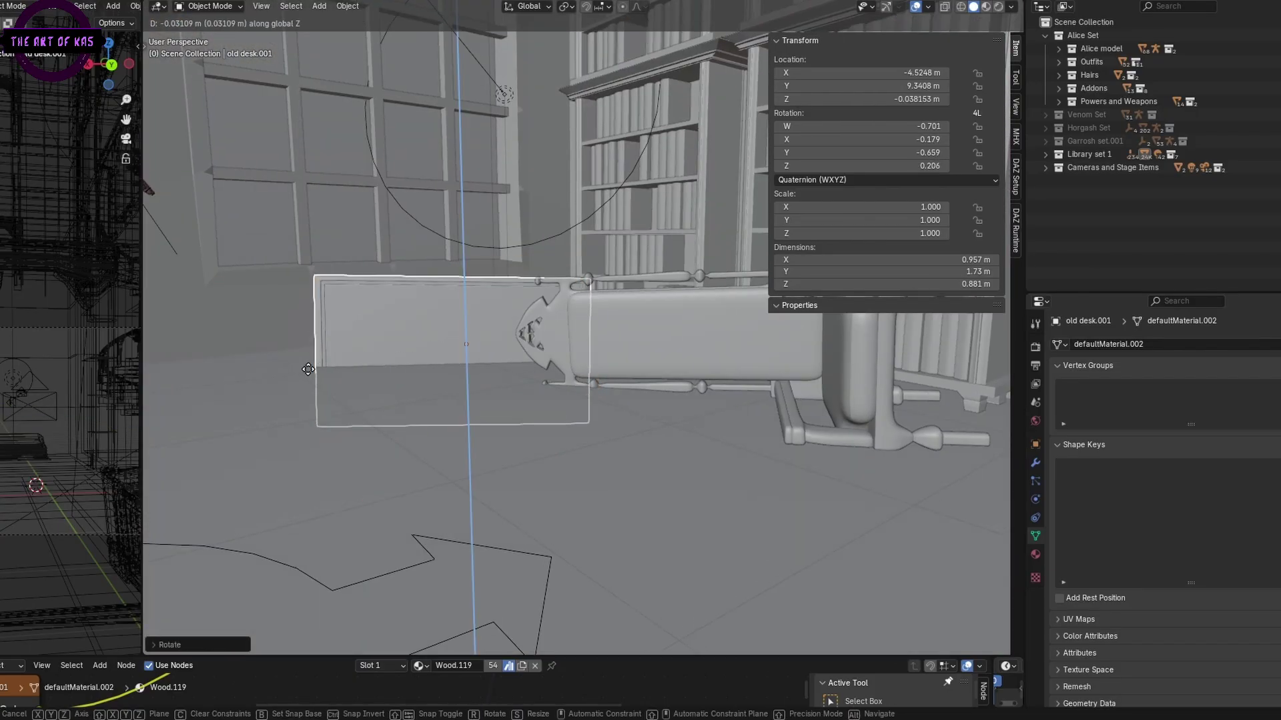
- Rotate the old desk freely so that it lies toppled on the library floor
key("r")
key("r")
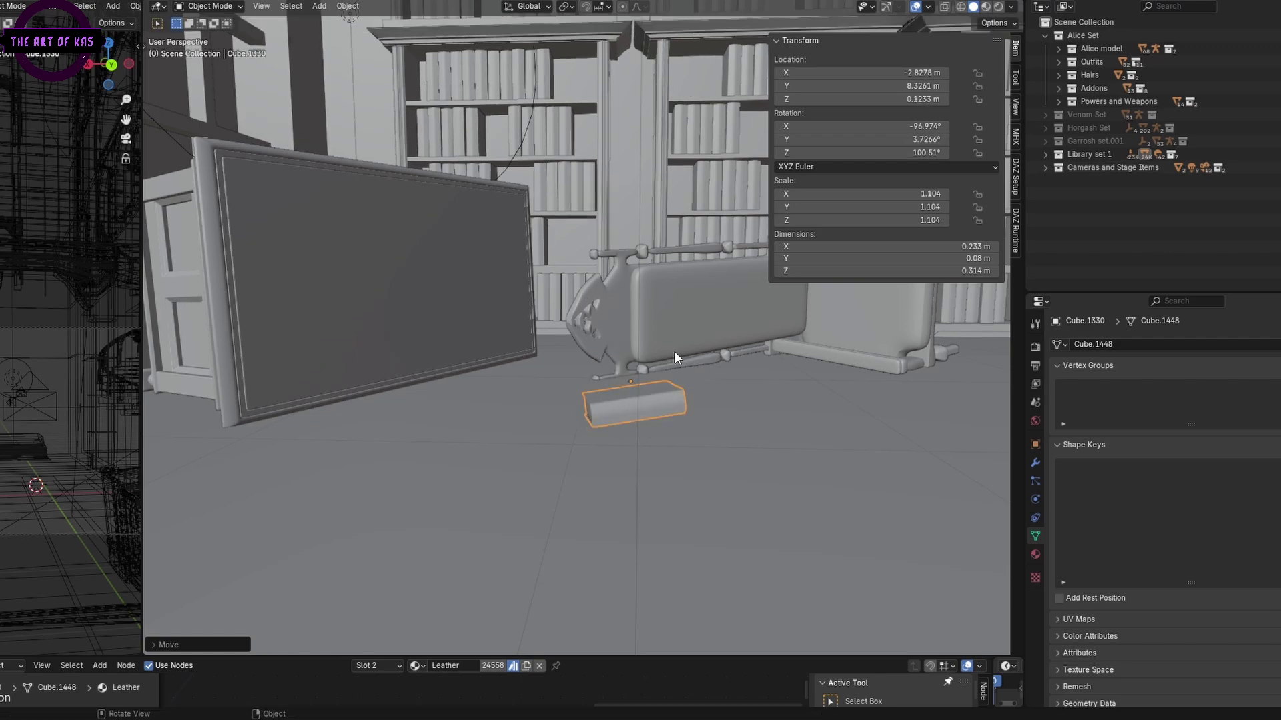
key("KP_Decimal")
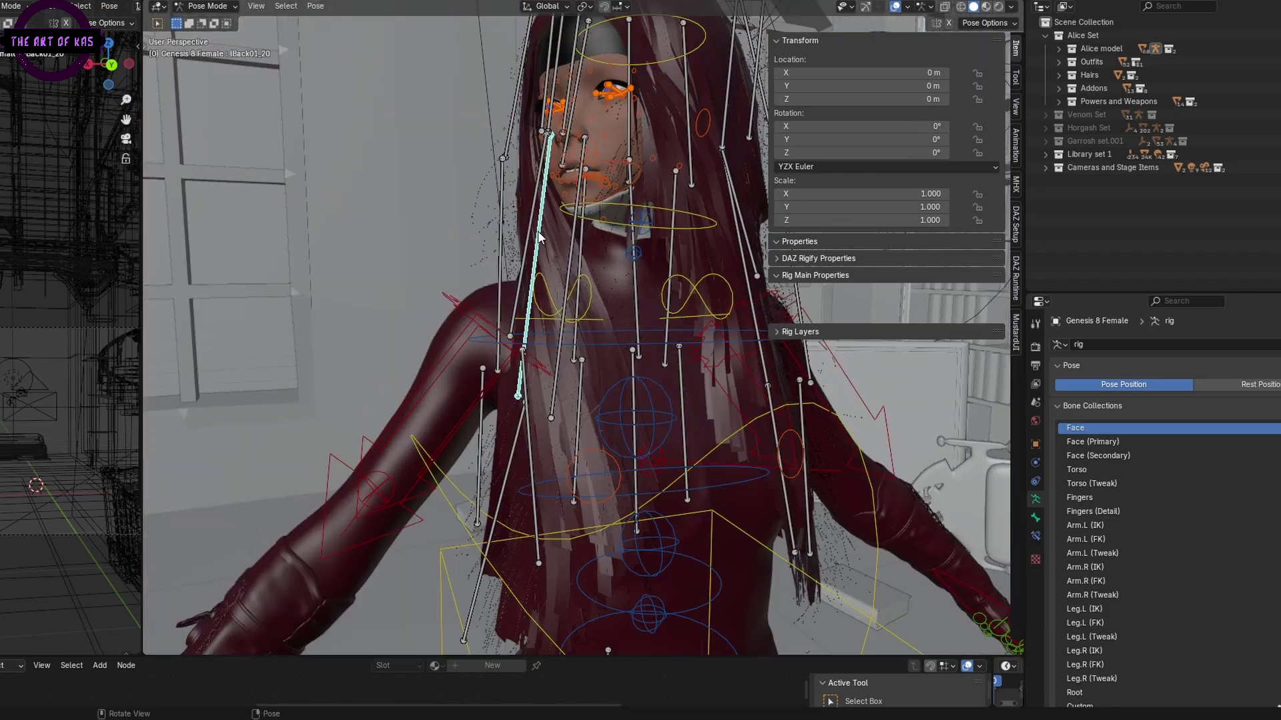
- Rotate the hair bones hanging beside the character's face to spread the strands outward
key("r")
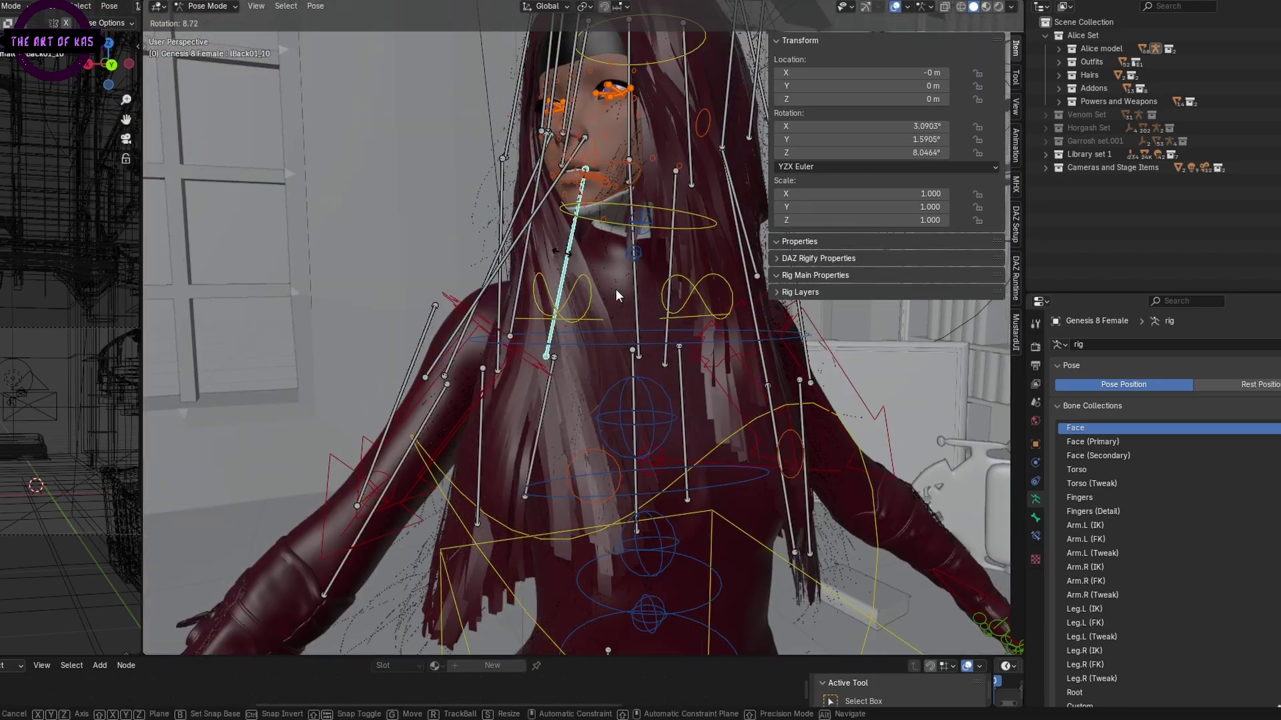
left_click(626, 320)
middle_click_drag(627, 320, 680, 449)
left_click(673, 549)
key("r")
left_click(631, 494)
- Curl the tip of the right ring finger by rotating its last bone about 20°
left_click(603, 460)
left_click(681, 449)
key("r")
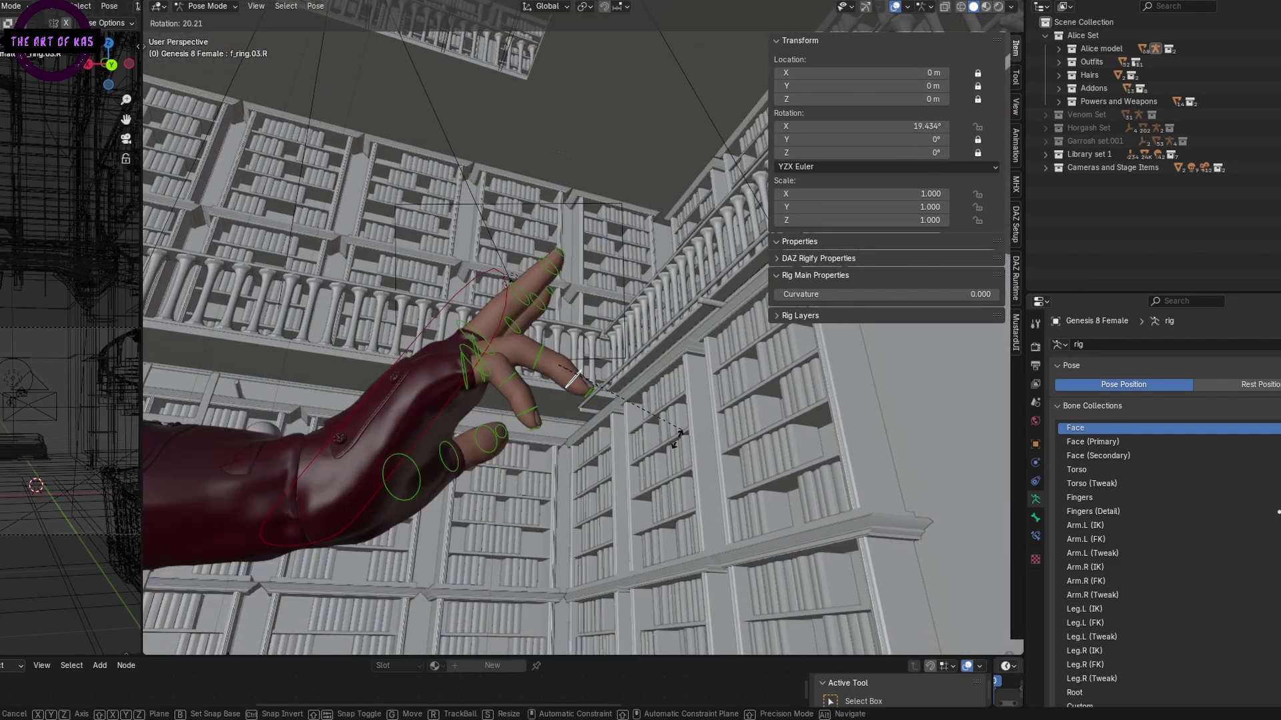
left_click(677, 437)
- Rotate the bones along the side of the coat to flare its hem outward
middle_click_drag(677, 437, 660, 342)
left_click(633, 332)
left_click(671, 452)
left_click(717, 397)
left_click(619, 443)
left_click(575, 400)
key("r")
left_click(616, 506)
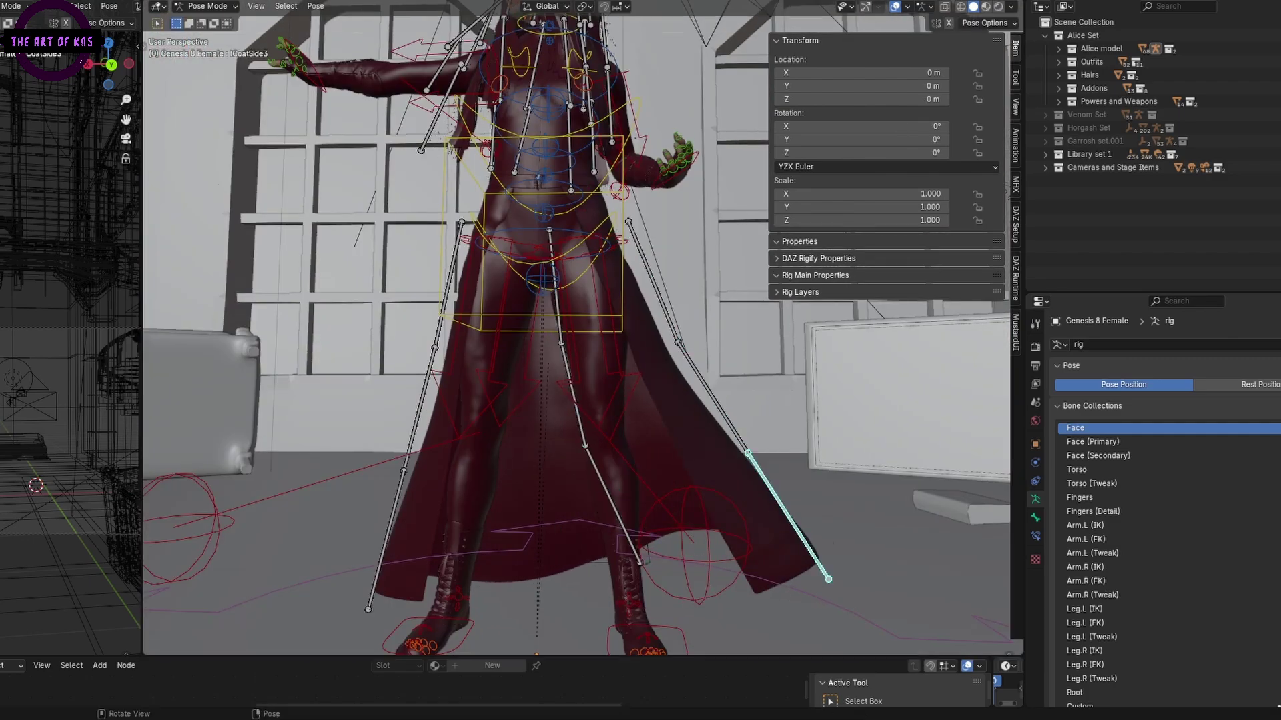
- Rotate and move the lowest side bone of the coat, rCoatSide3, to shape the hem around the leg
middle_click_drag(616, 505, 637, 544)
key("r")
left_click(637, 544)
key("g")
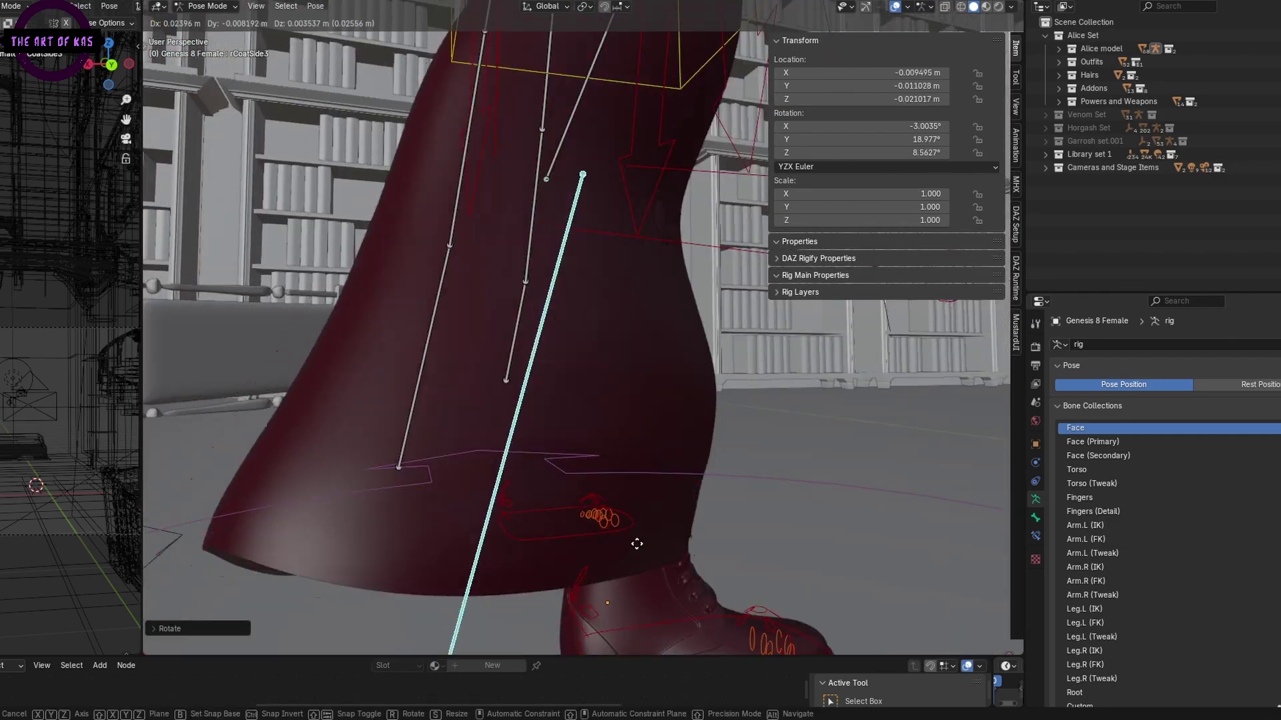
left_click(637, 544)
- Rotate the right foot's IK control about 5° to set the boot on the floor
scroll(708, 494, "down", 5)
middle_click_drag(708, 494, 587, 424)
left_click(587, 424)
key("r")
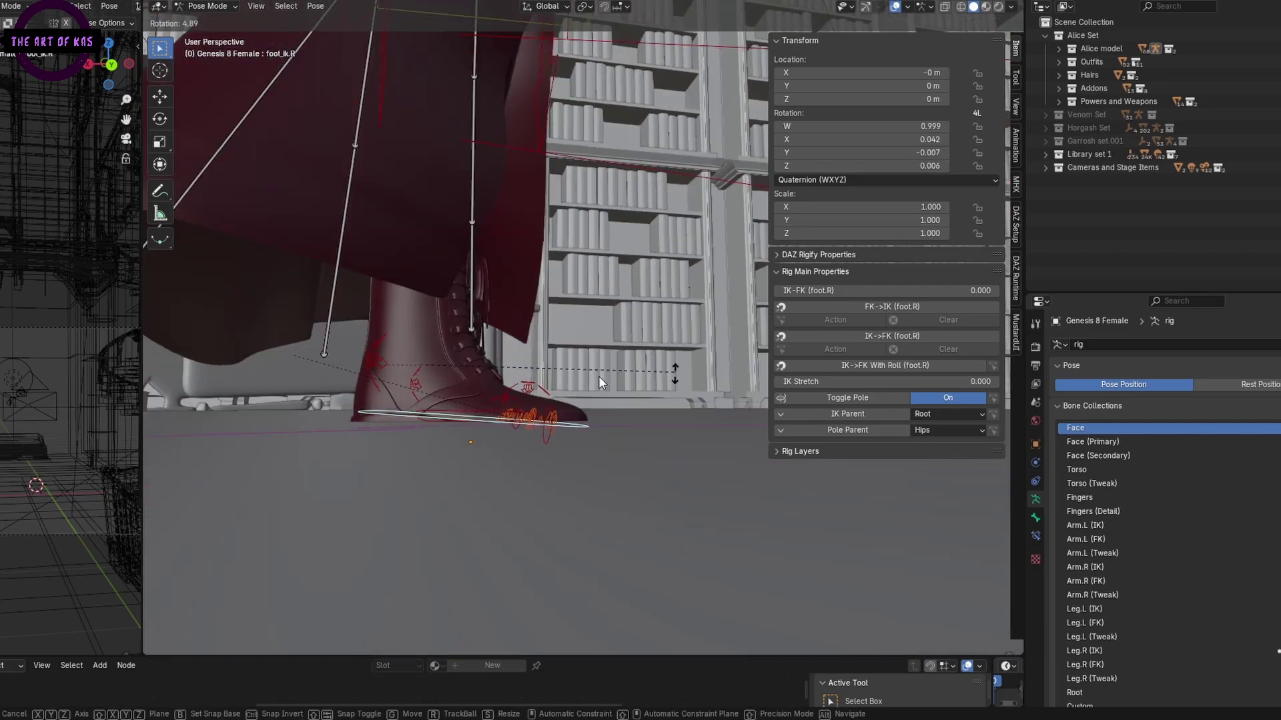
left_click(599, 374)
- Rotate the back hair bone beside the shoulder by about -11°
scroll(598, 375, "down", 5)
scroll(583, 369, "up", 5)
left_click(305, 434)
key("r")
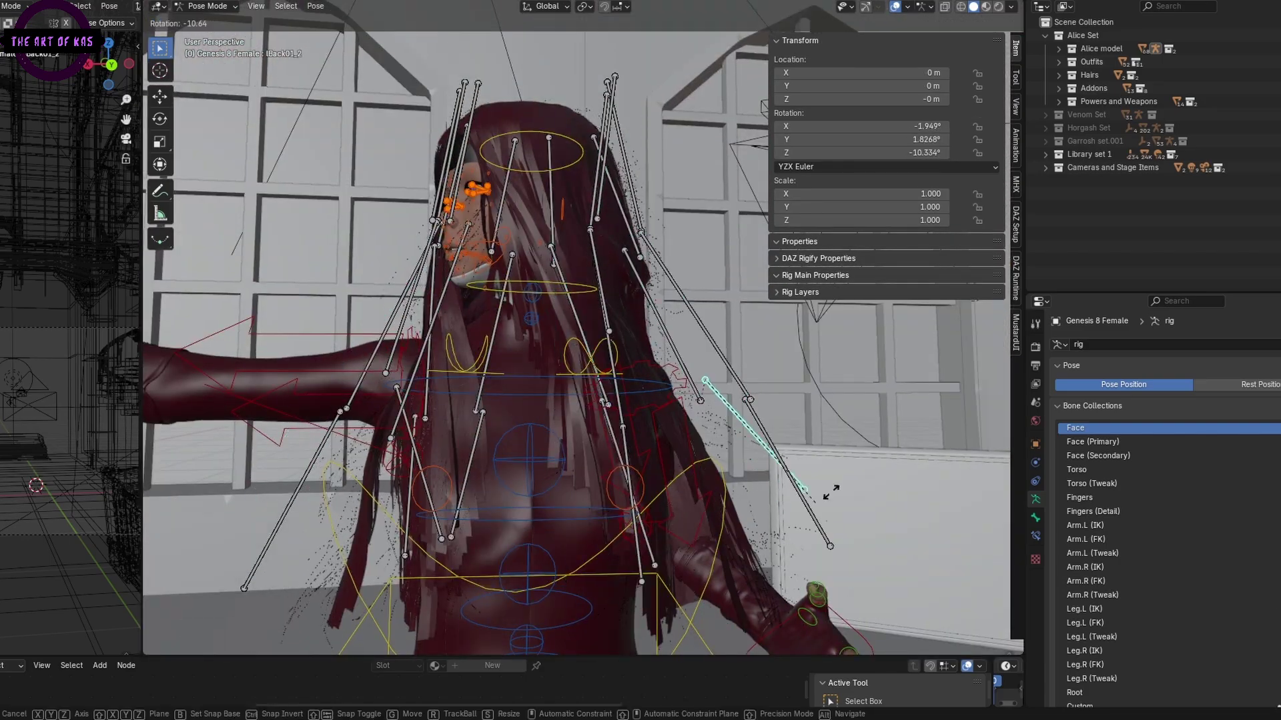
left_click(831, 492)
- Adjust another bone of the character by rotation and select an upper eyelid bone of the left eye
middle_click_drag(831, 493, 647, 280)
left_click(614, 467)
scroll(615, 467, "up", 3)
left_click(480, 180)
key("r")
left_click(590, 302)
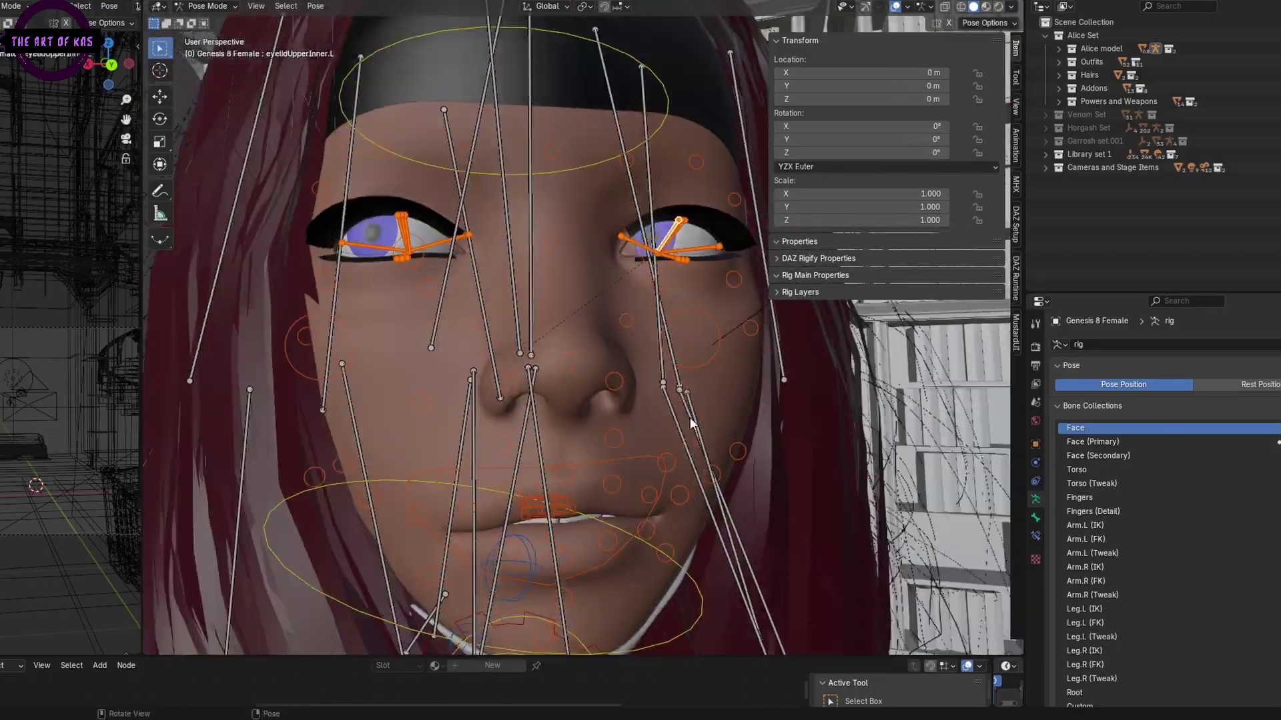
left_click(651, 235)
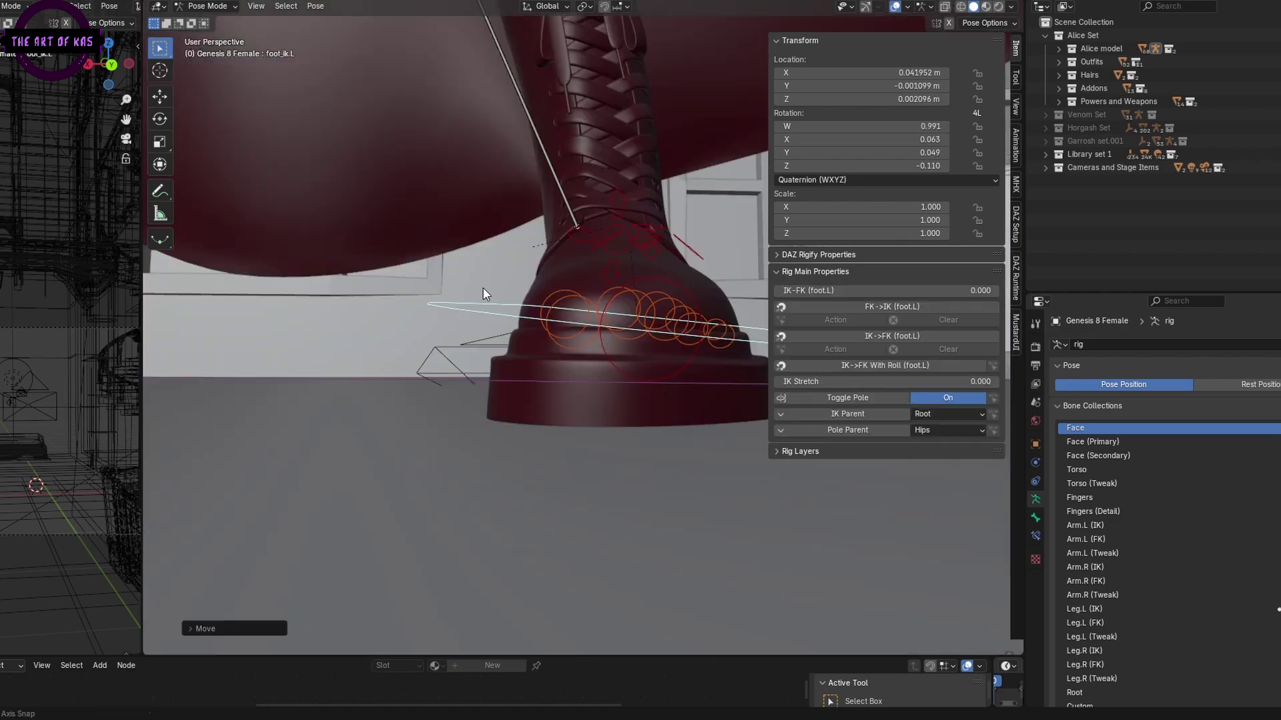
- Refine the character's pose with two further rotations and switch the rig to Object Mode
scroll(627, 362, "down", 5)
middle_click_drag(627, 362, 673, 347)
left_click(595, 260)
key("r")
left_click(603, 230)
key("ctrl+Tab")
key("r")
left_click(584, 374)
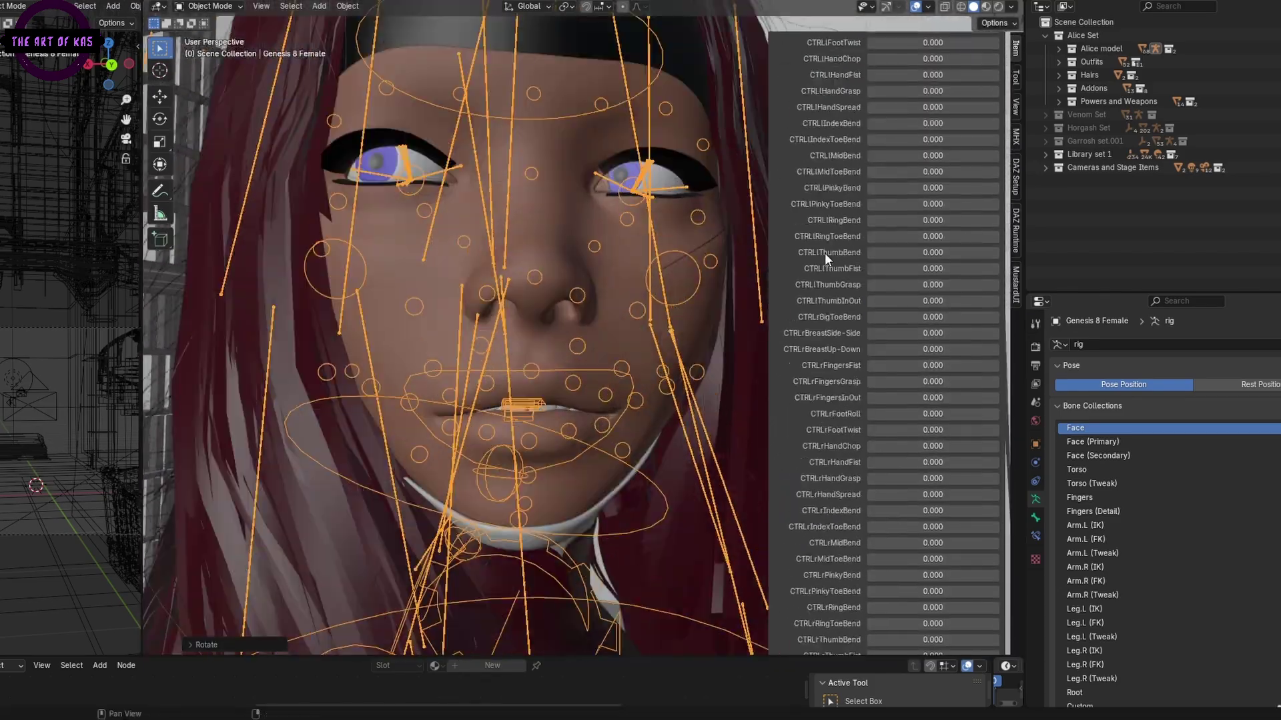
- Find the wanted facial expression morph among the rig's controls and raise its value
scroll(823, 253, "up", 8)
scroll(820, 245, "down", 15)
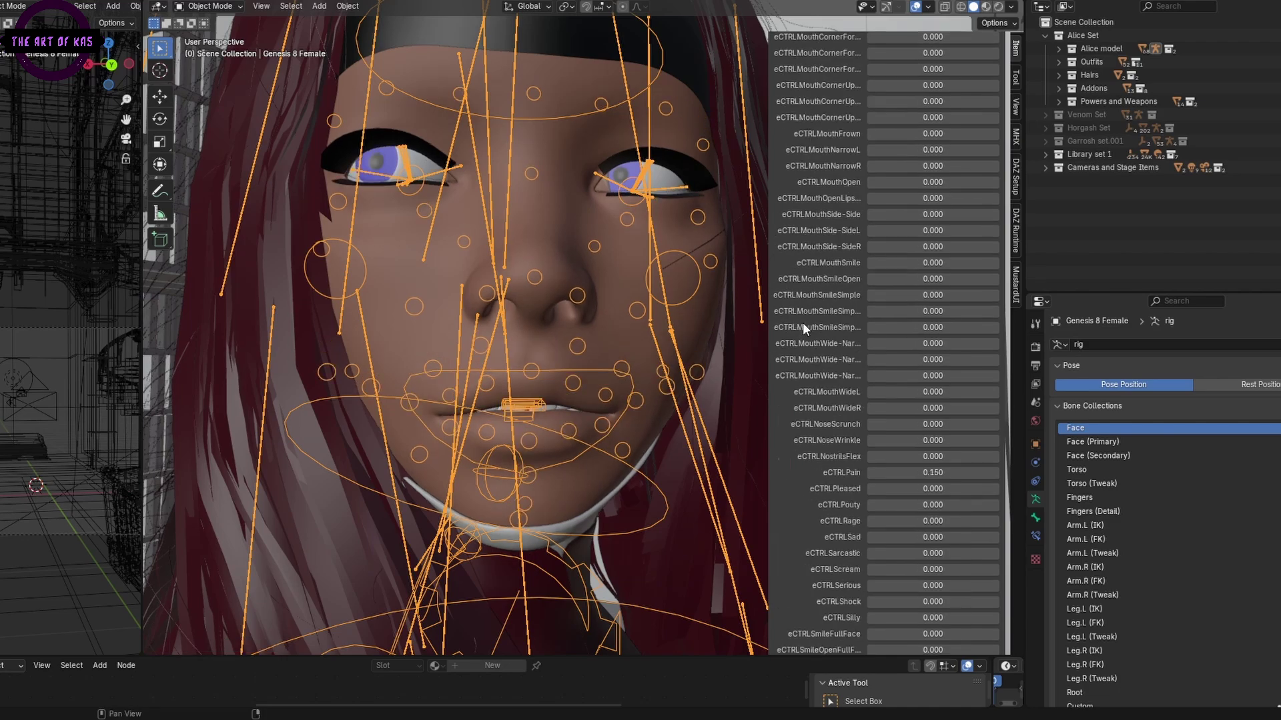
scroll(782, 419, "up", 10)
left_click_drag(932, 200, 974, 201)
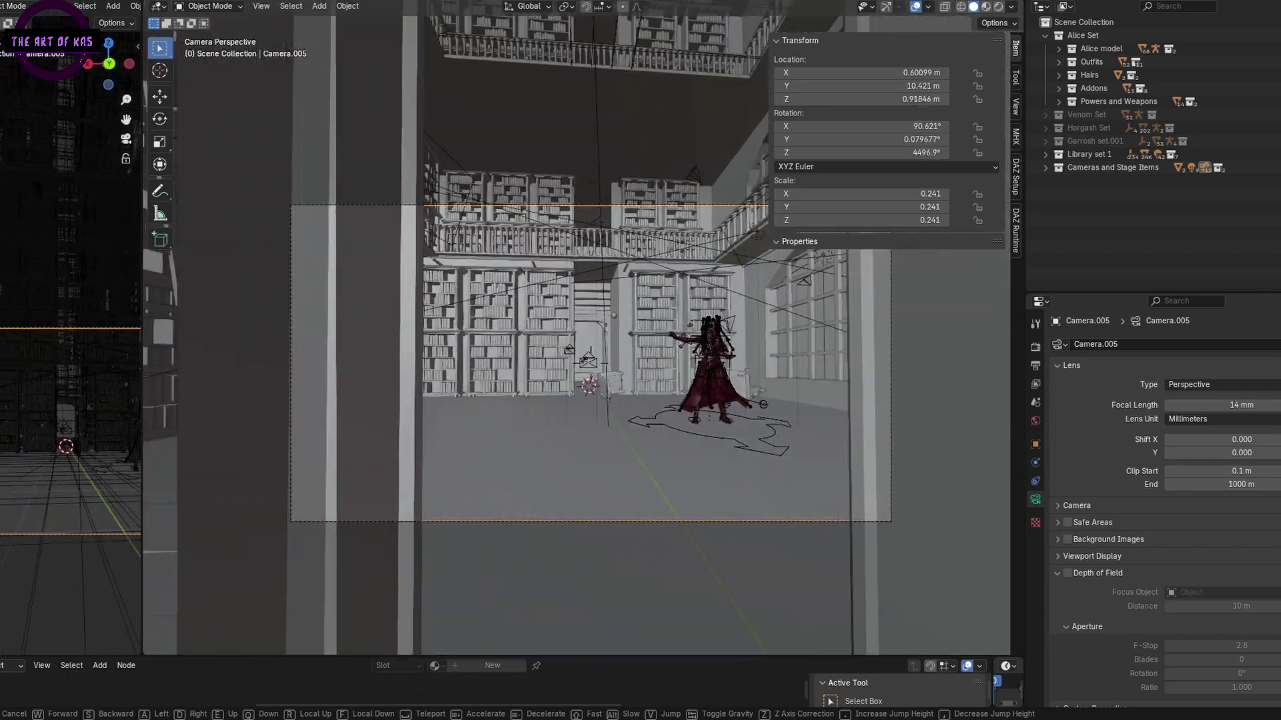
- Place Camera.005 so that it frames the library room and the character in a wide shot
left_click(345, 495)
middle_click_drag(345, 494, 628, 393)
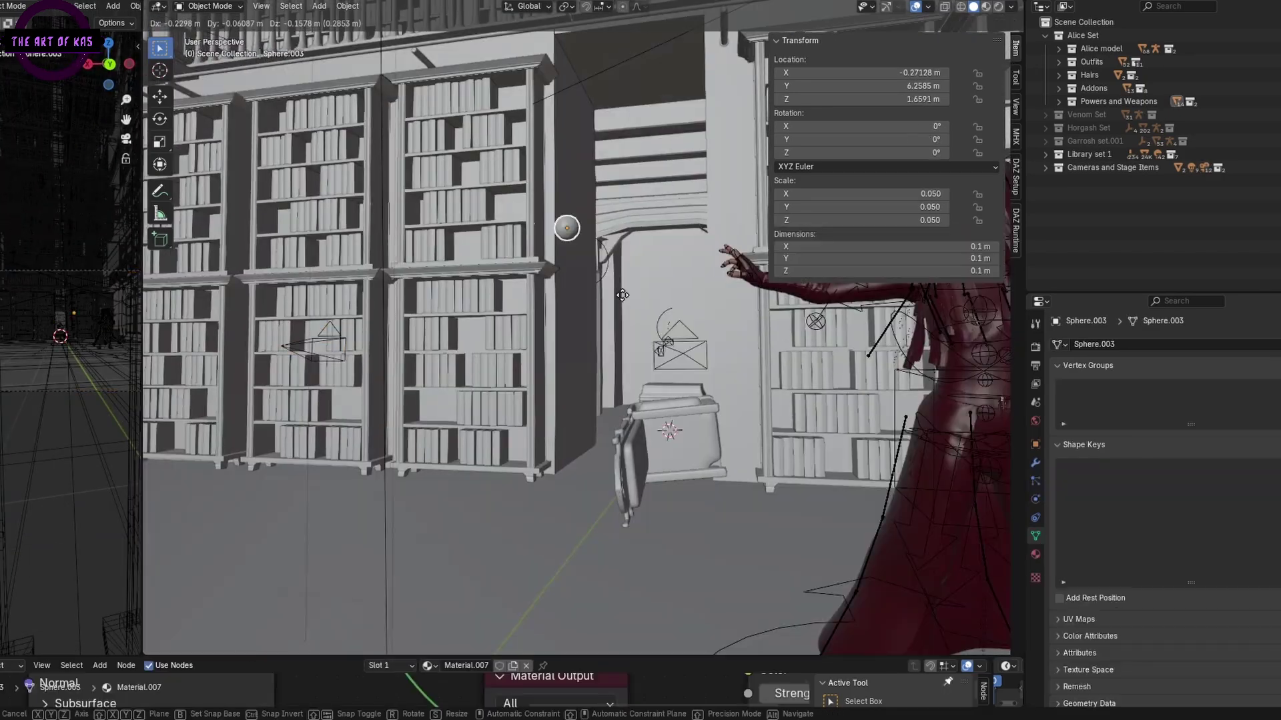
- Select the Sphere.006 object among the balls floating around the character's outstretched hand
middle_click_drag(467, 333, 638, 401)
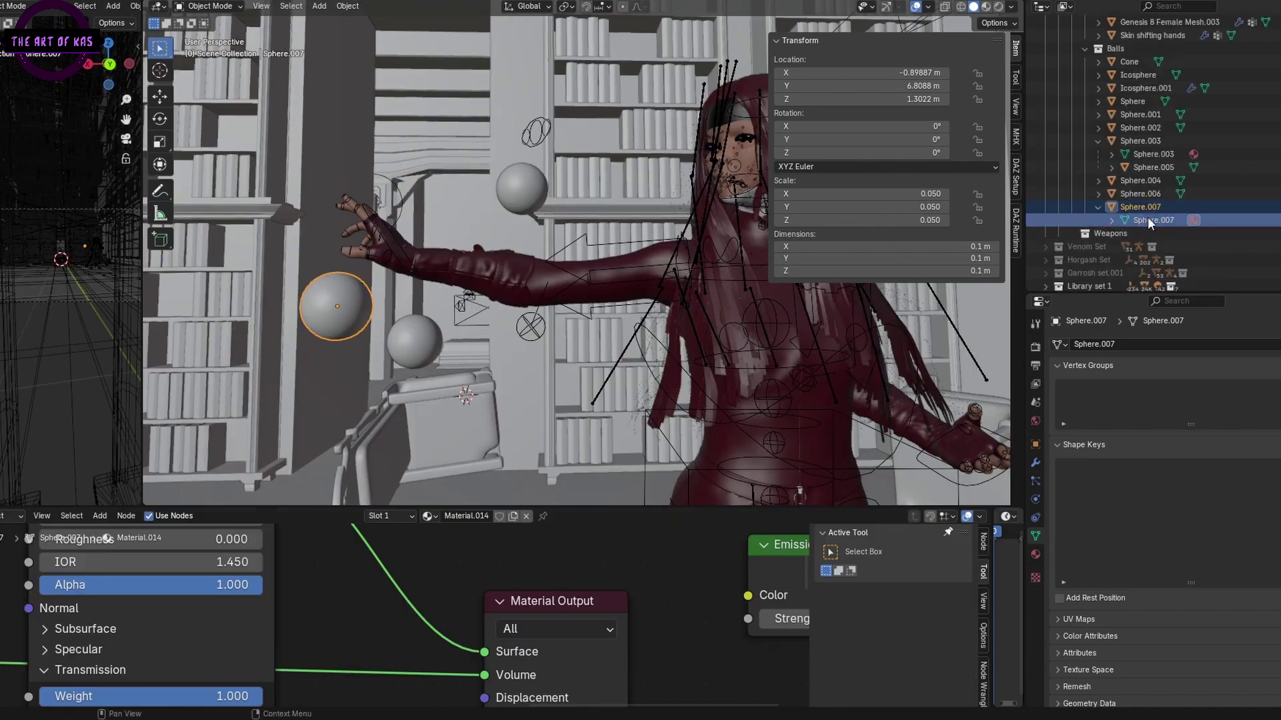
left_click(1200, 193)
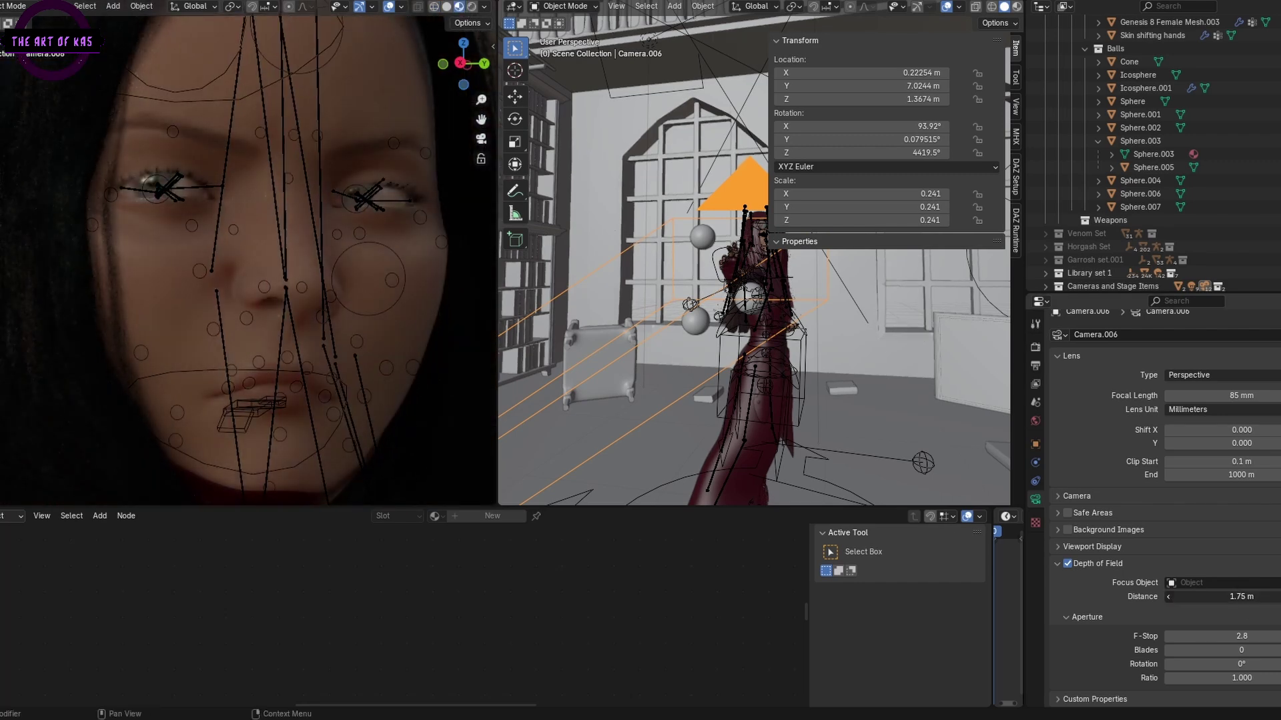
- Set Camera.006's depth of field distance to 1.74 m and check the focus on the character's eye
left_click_drag(1220, 596, 1215, 596)
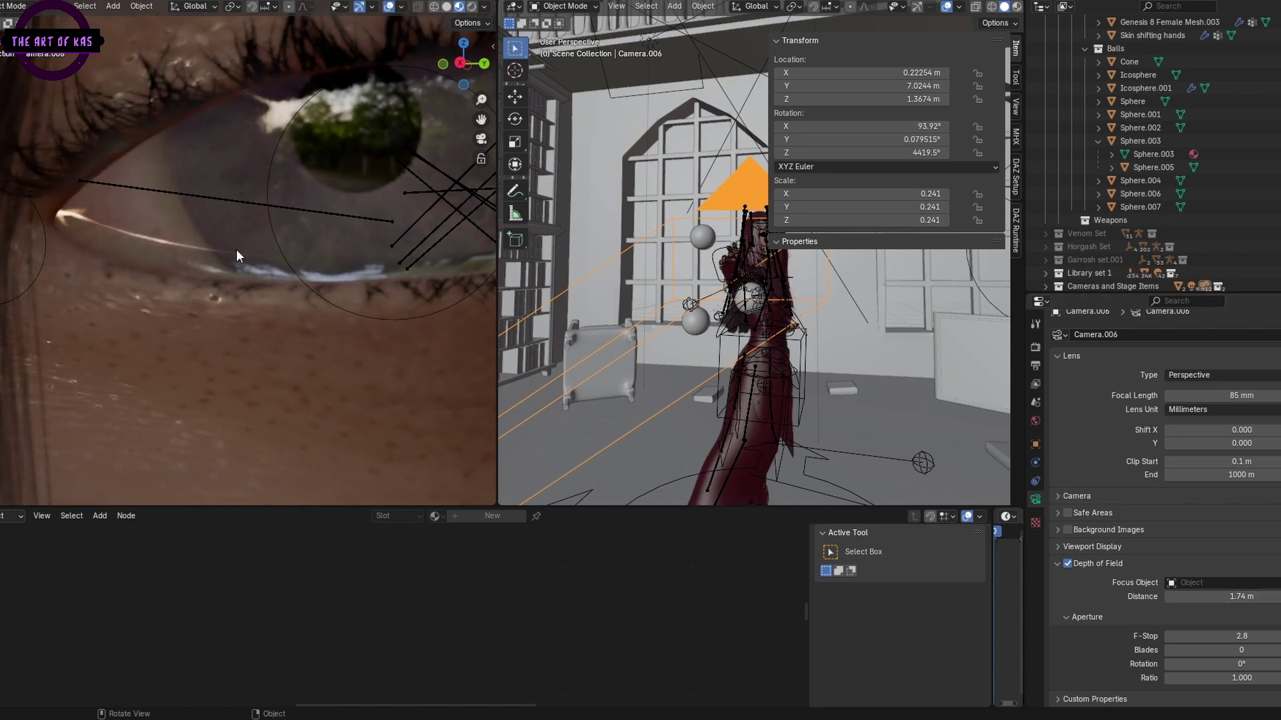
scroll(236, 249, "down", 5)
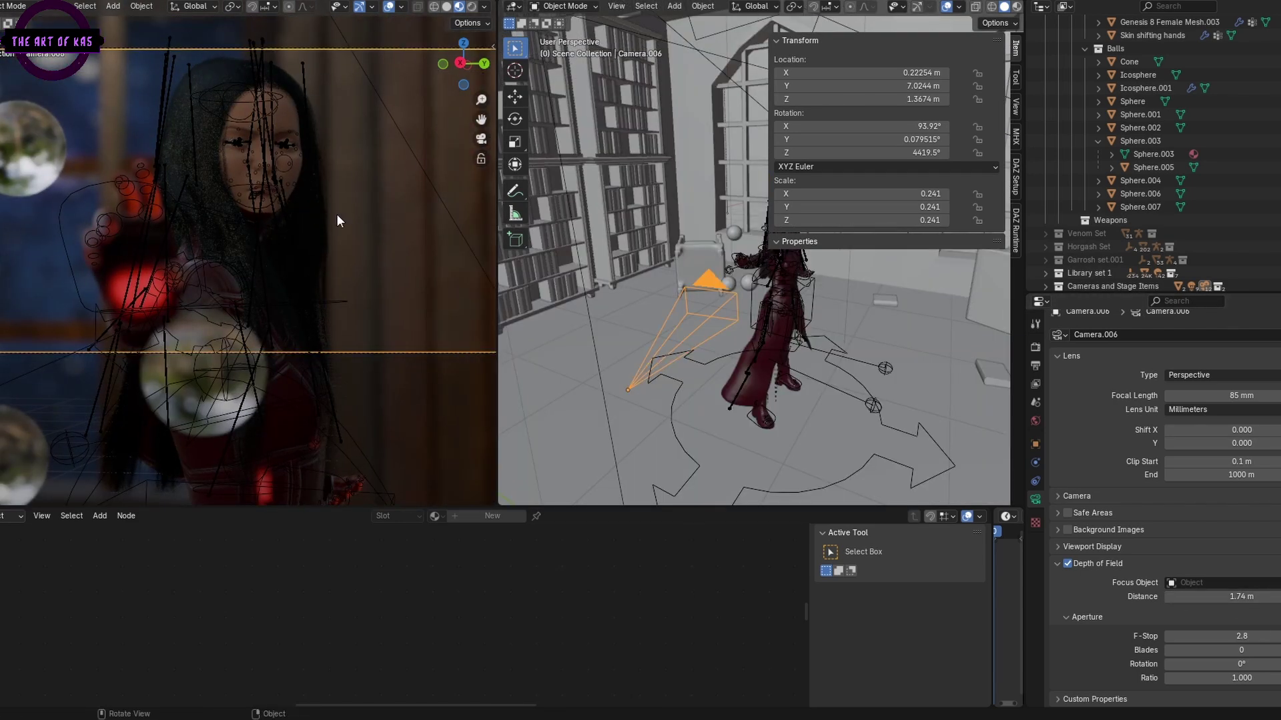
- Narrow the camera-view area to give the main 3D viewport more width
left_click_drag(497, 234, 173, 234)
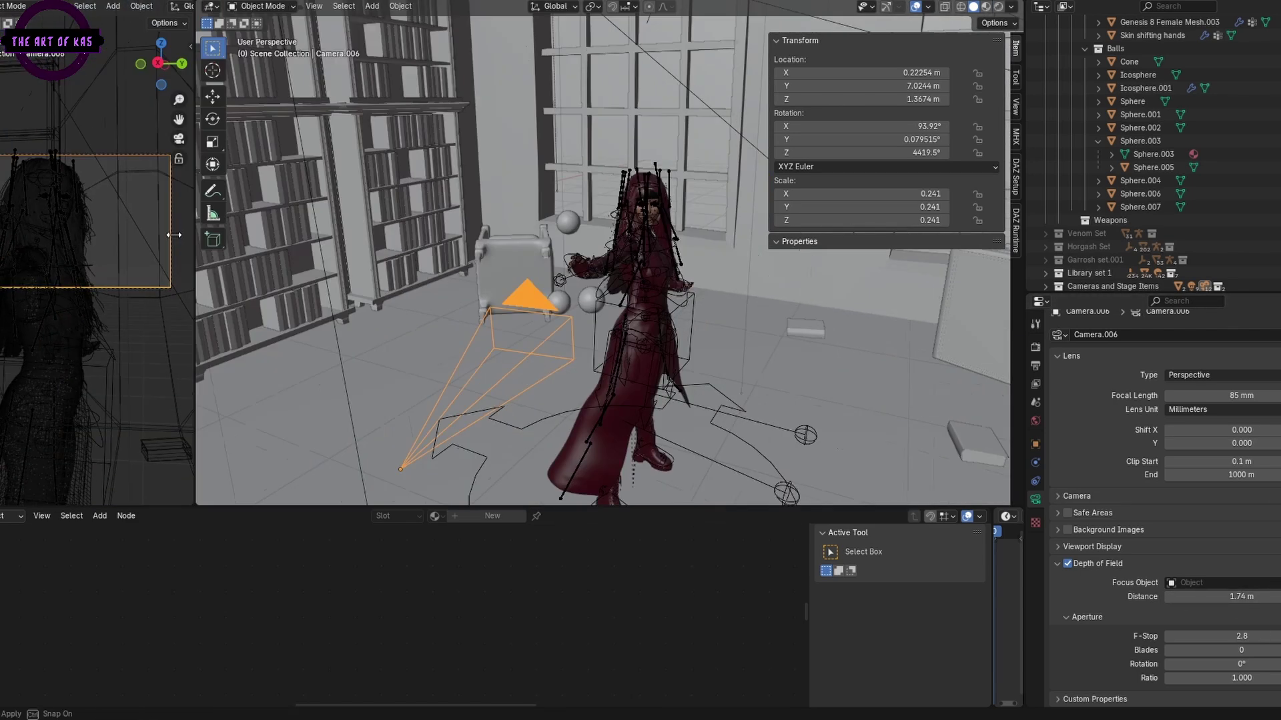
middle_click_drag(466, 266, 610, 459)
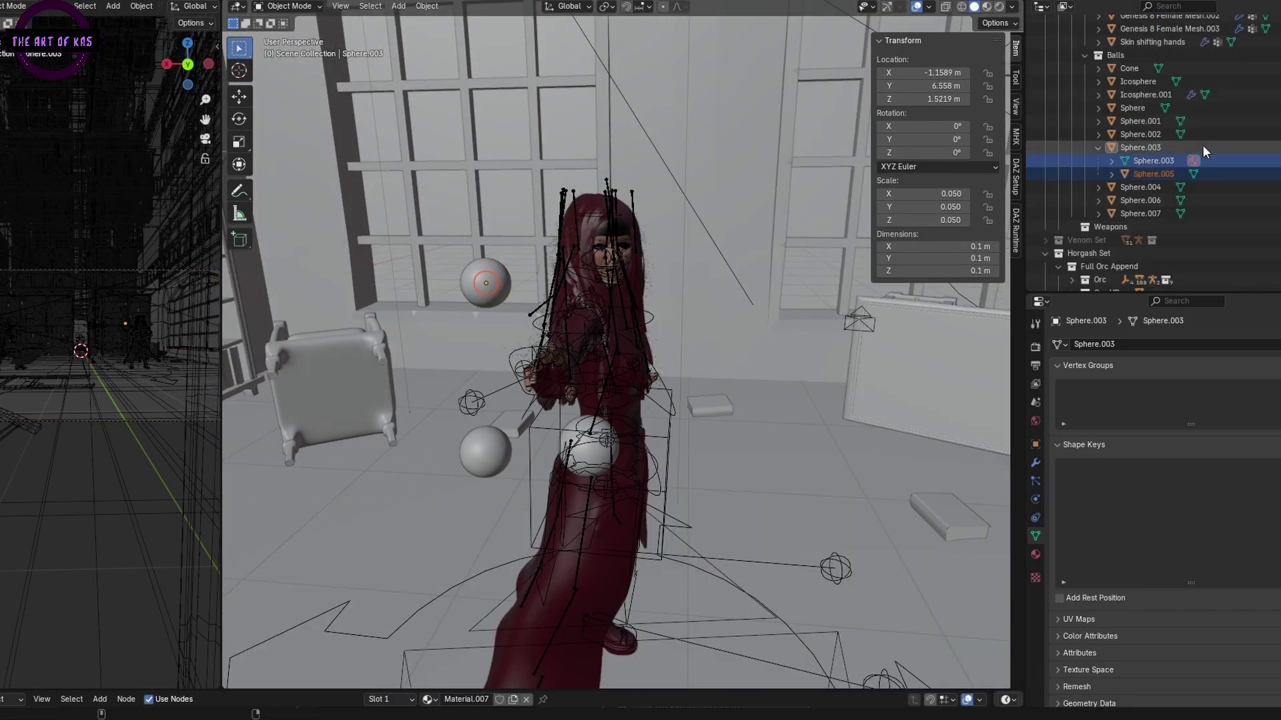
- Duplicate the ball Sphere.003 to the character's lowered hand and add a smaller copy beside it, scaled to about 0.023
key("shift+d")
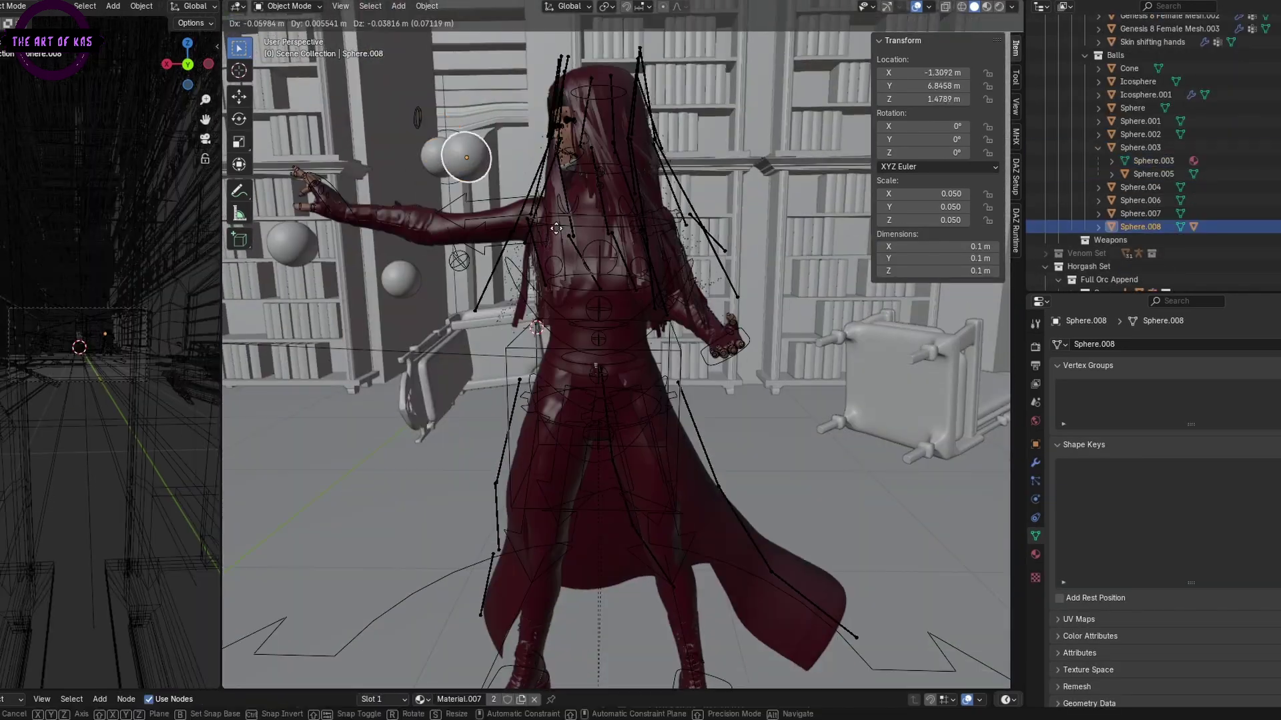
left_click(557, 228)
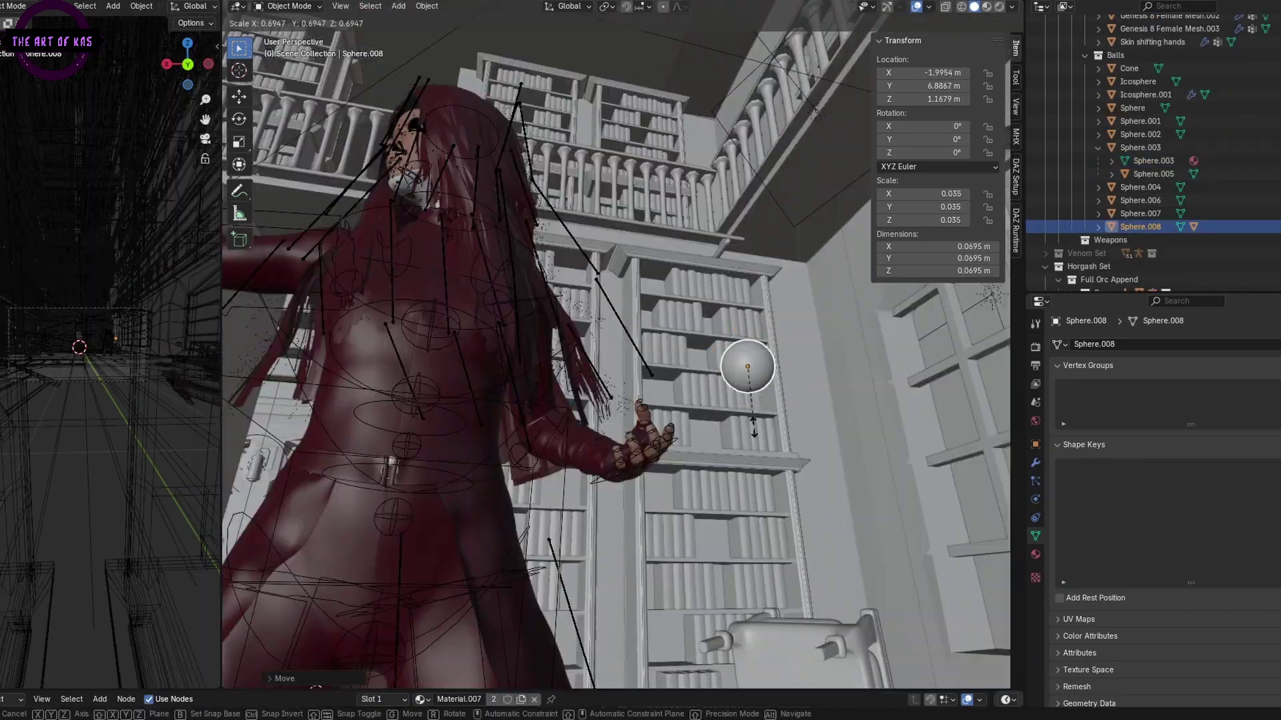
key("shift+d")
left_click(524, 430)
key("s")
left_click(511, 547)
- Place further duplicates of the small ball in the air between the character's lowered hand and upper body
key("shift+d")
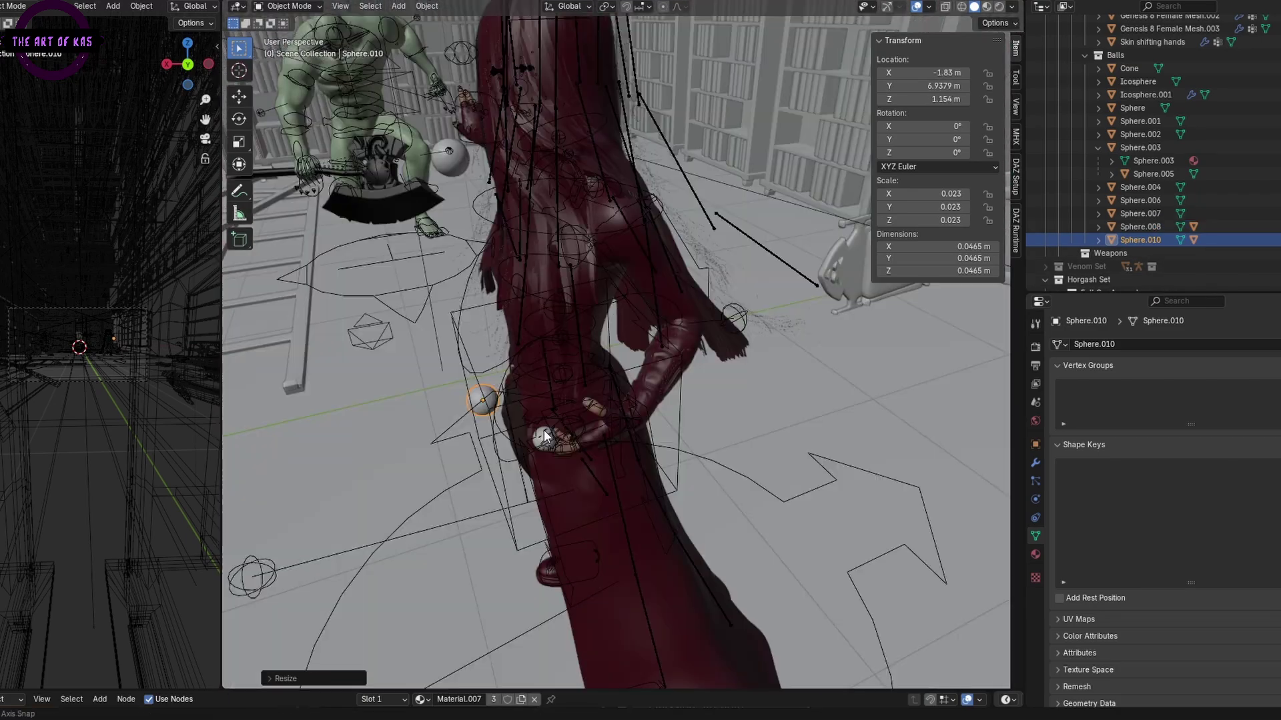
left_click(553, 400)
key("shift+d")
left_click(590, 246)
left_click(451, 257)
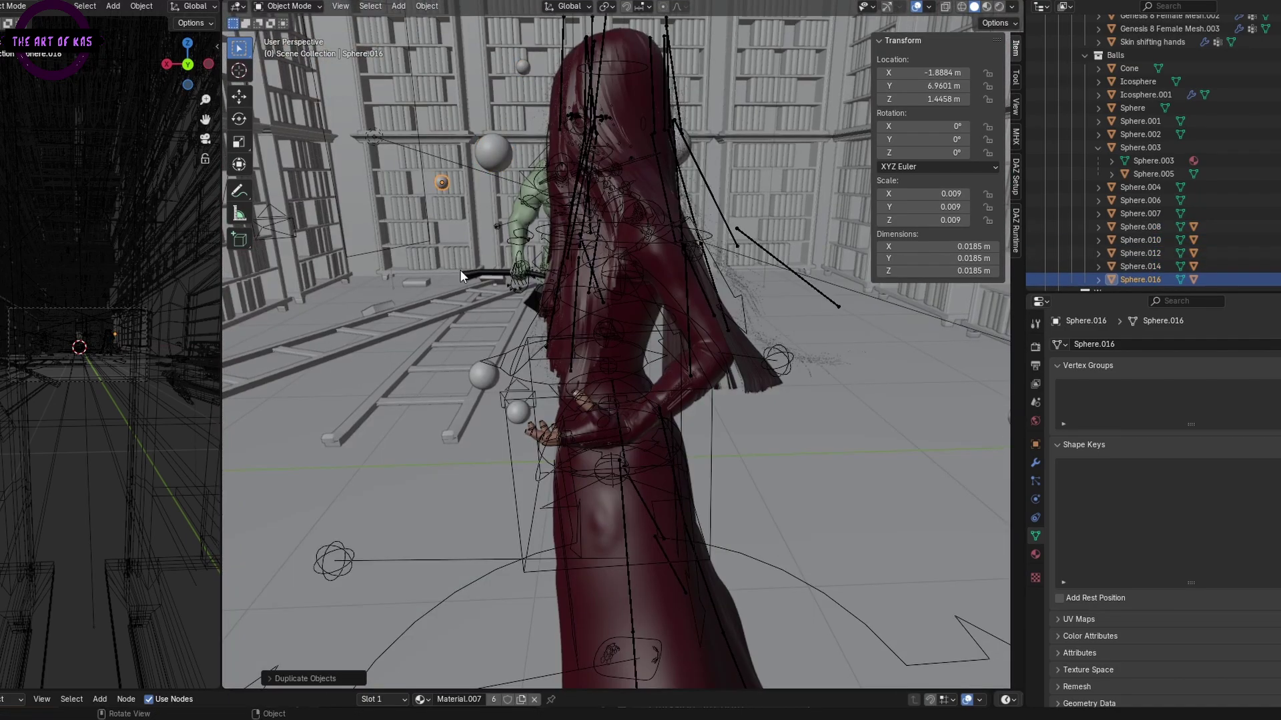
- Duplicate a small floating ball again and place the copy just below the large ball near the character's head
left_click(562, 201)
left_click(410, 218)
key("shift+d")
left_click(685, 250)
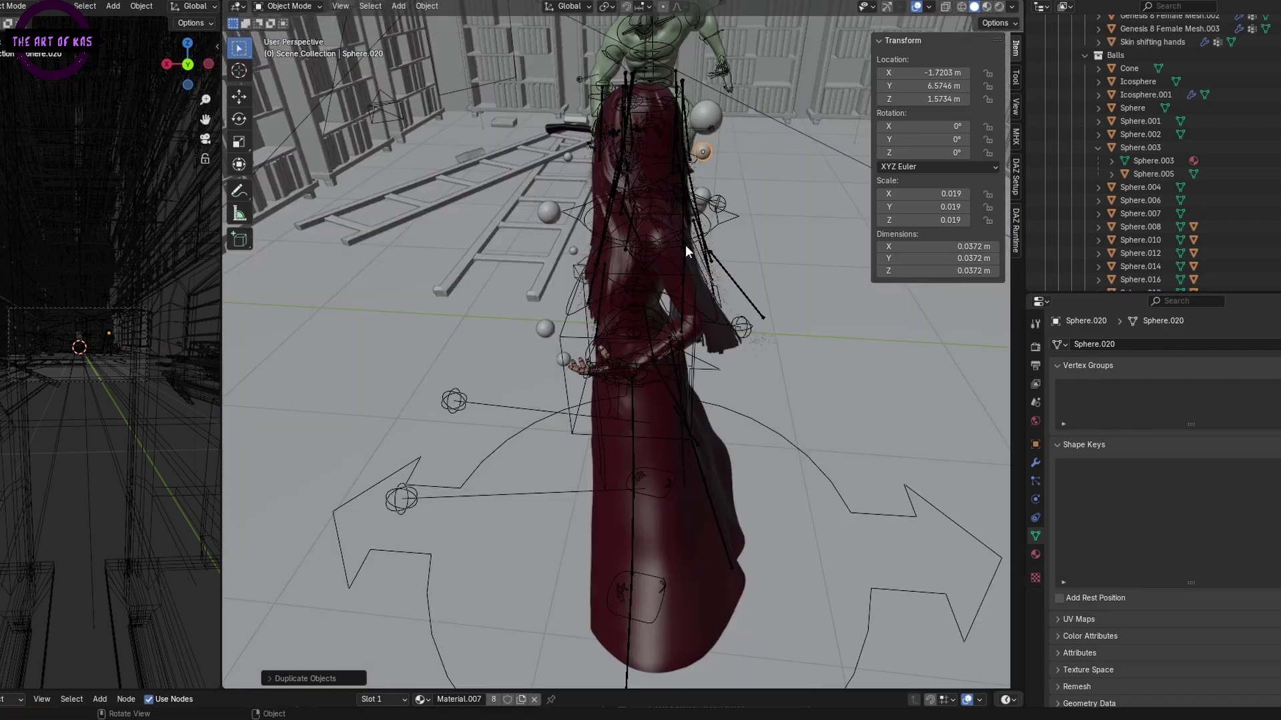
- Select Camera.006, the camera in front of the character's outstretched hand
middle_click_drag(738, 305, 600, 258)
scroll(667, 280, "down", 3)
left_click(803, 309, "shift")
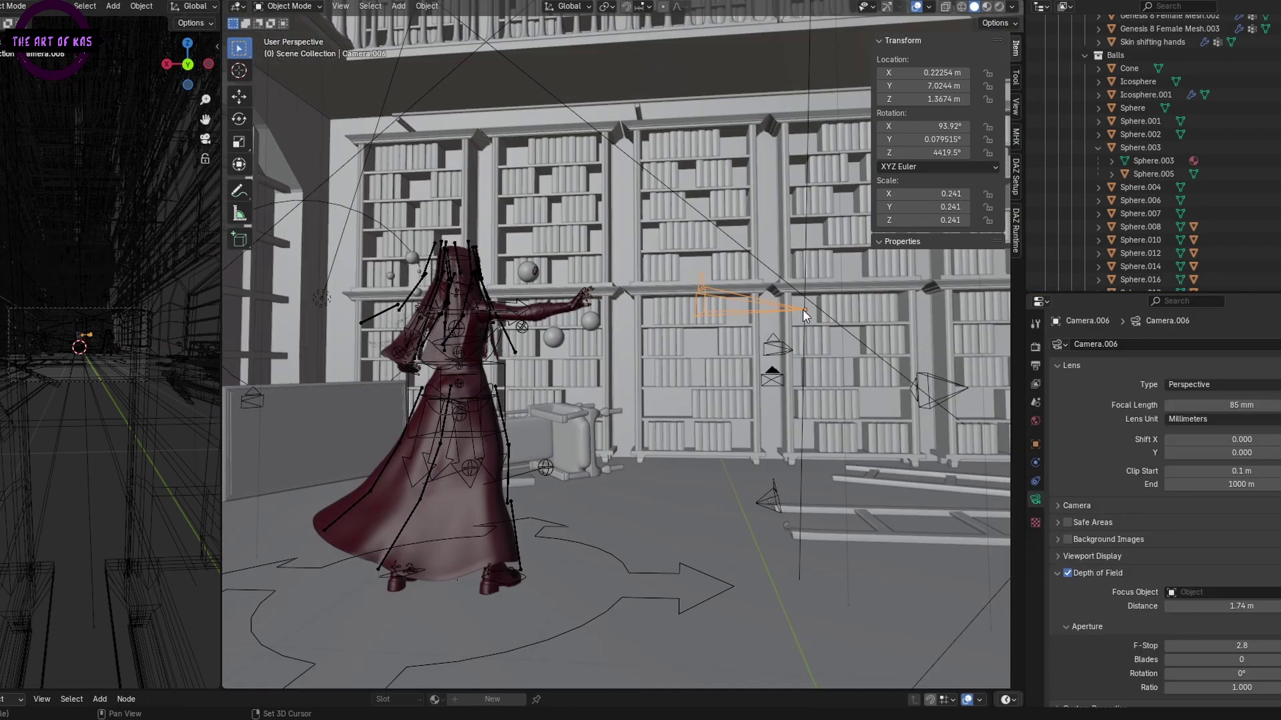
right_click(1050, 119)
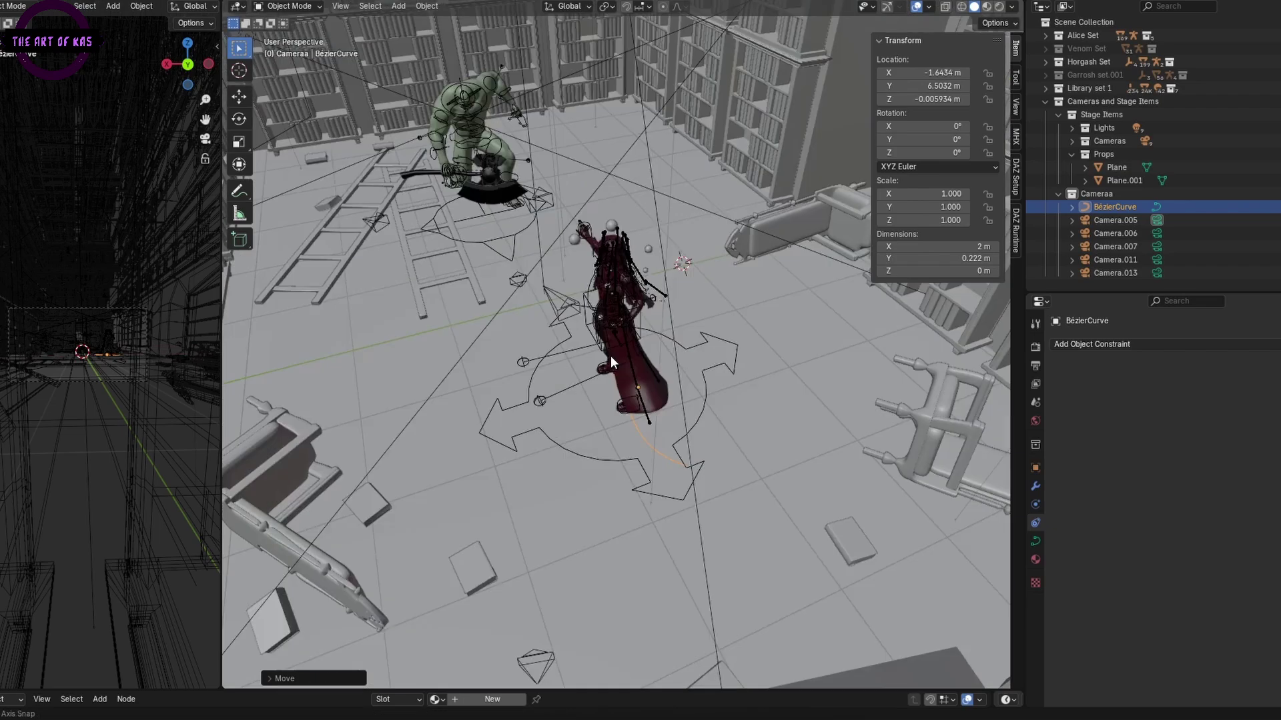
- Add a Bézier circle on the floor around the character's feet as a camera path
middle_click_drag(610, 355, 667, 455)
key("shift+a")
mouse_move(702, 458)
left_click(759, 466)
middle_click_drag(759, 467, 751, 271)
scroll(692, 344, "up", 3)
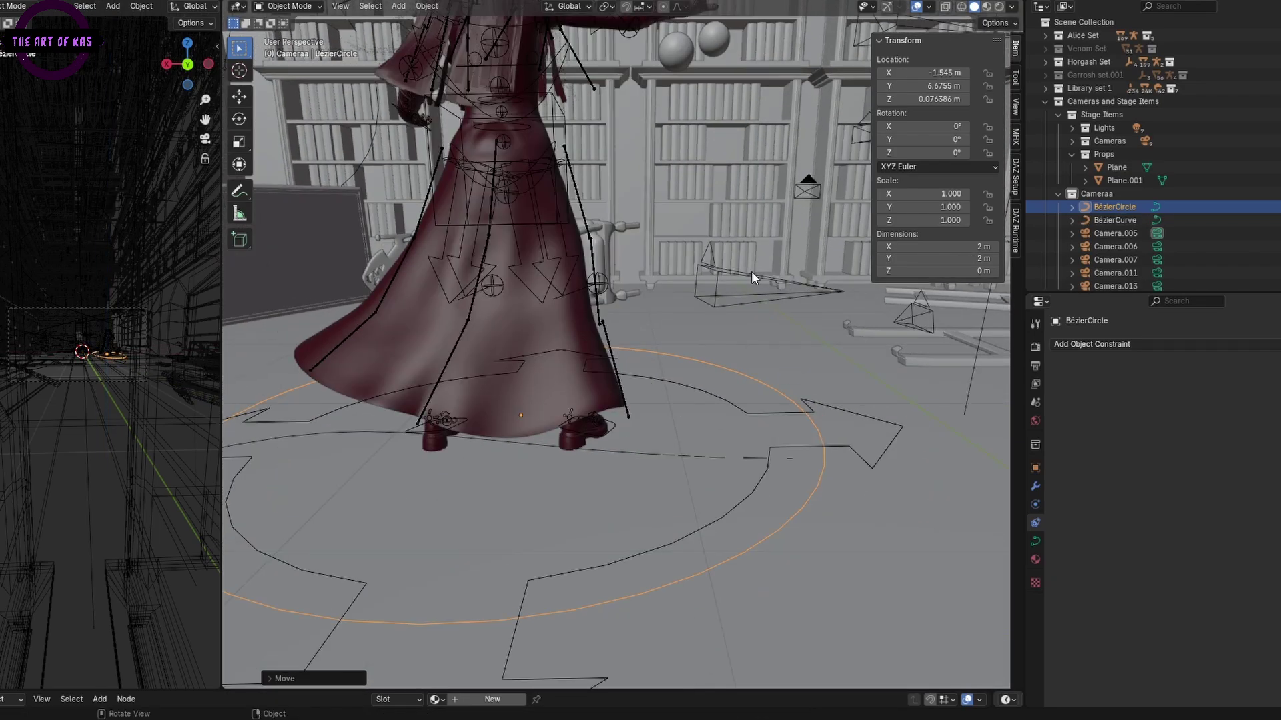
- Give Camera.013 a Follow Path constraint that targets BézierCircle
left_click(751, 271, "shift")
left_click(1092, 344)
middle_click_drag(949, 323, 782, 333)
scroll(766, 488, "down", 2)
left_click(1114, 206)
left_click(1115, 282)
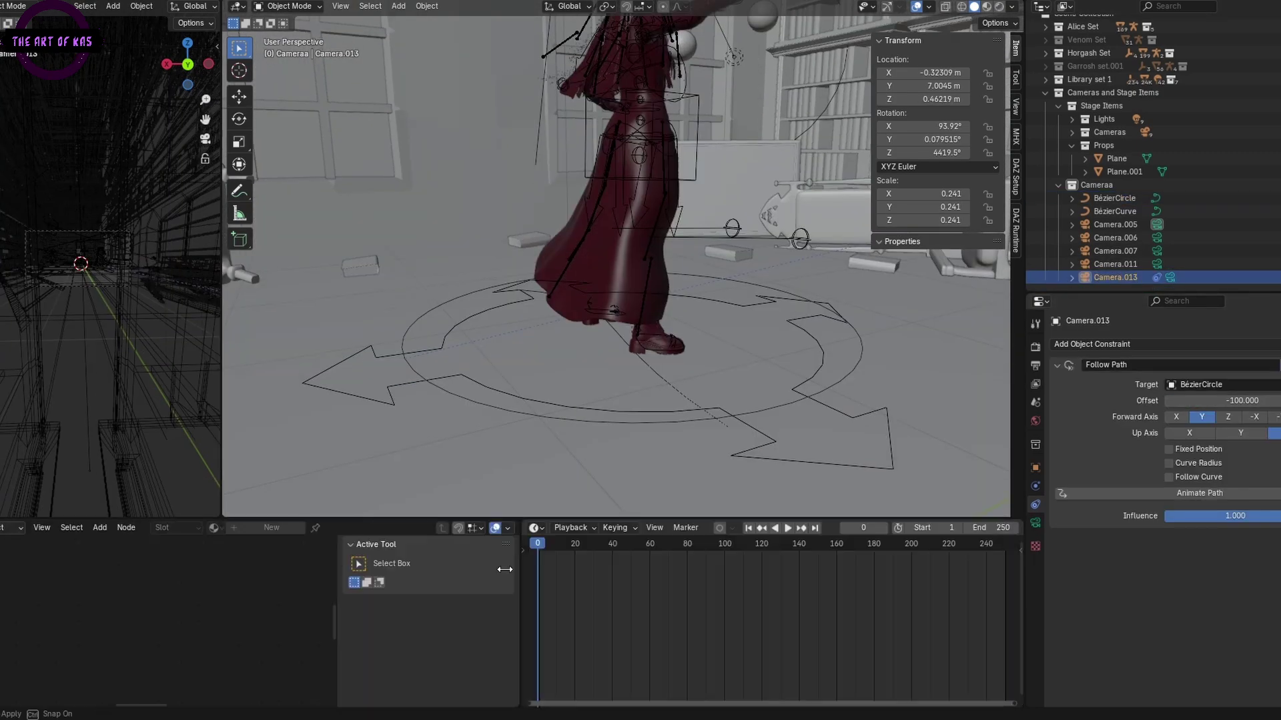
- Widen the timeline area and set Camera.013's Follow Path offset to 100
left_click_drag(505, 569, 285, 569)
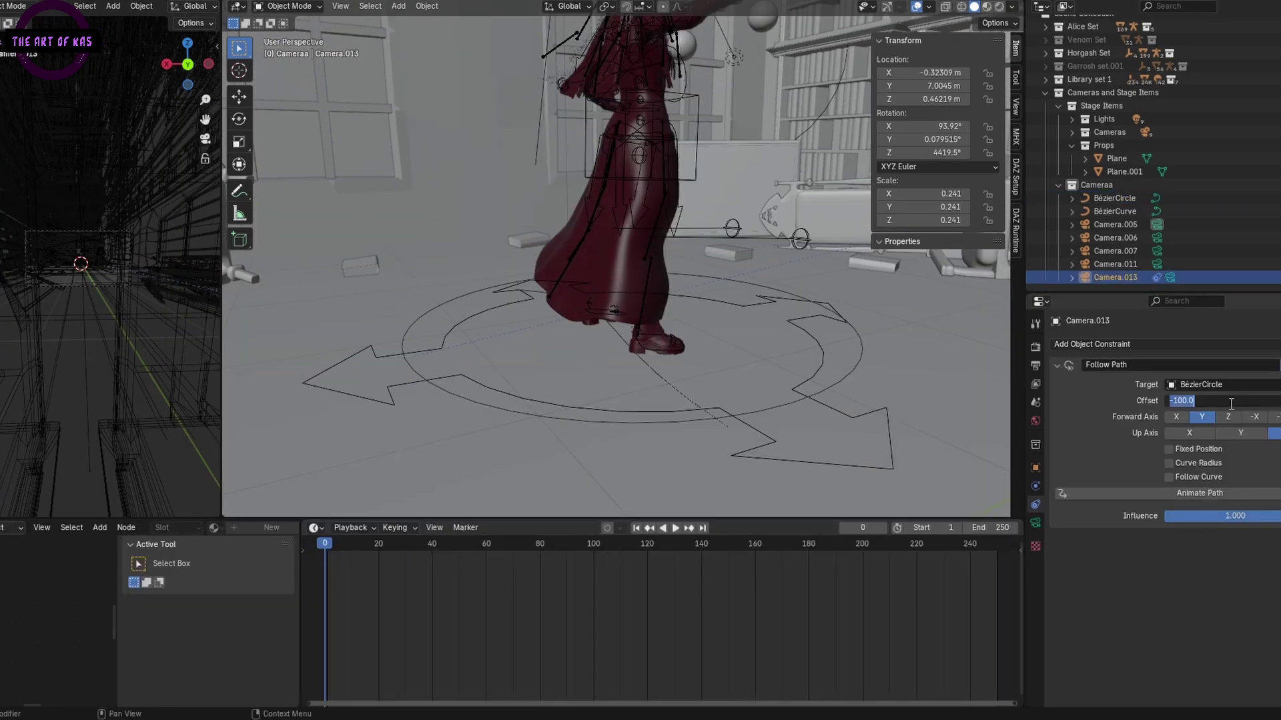
type("100")
key("Return")
scroll(760, 393, "down", 4)
scroll(761, 393, "up", 2)
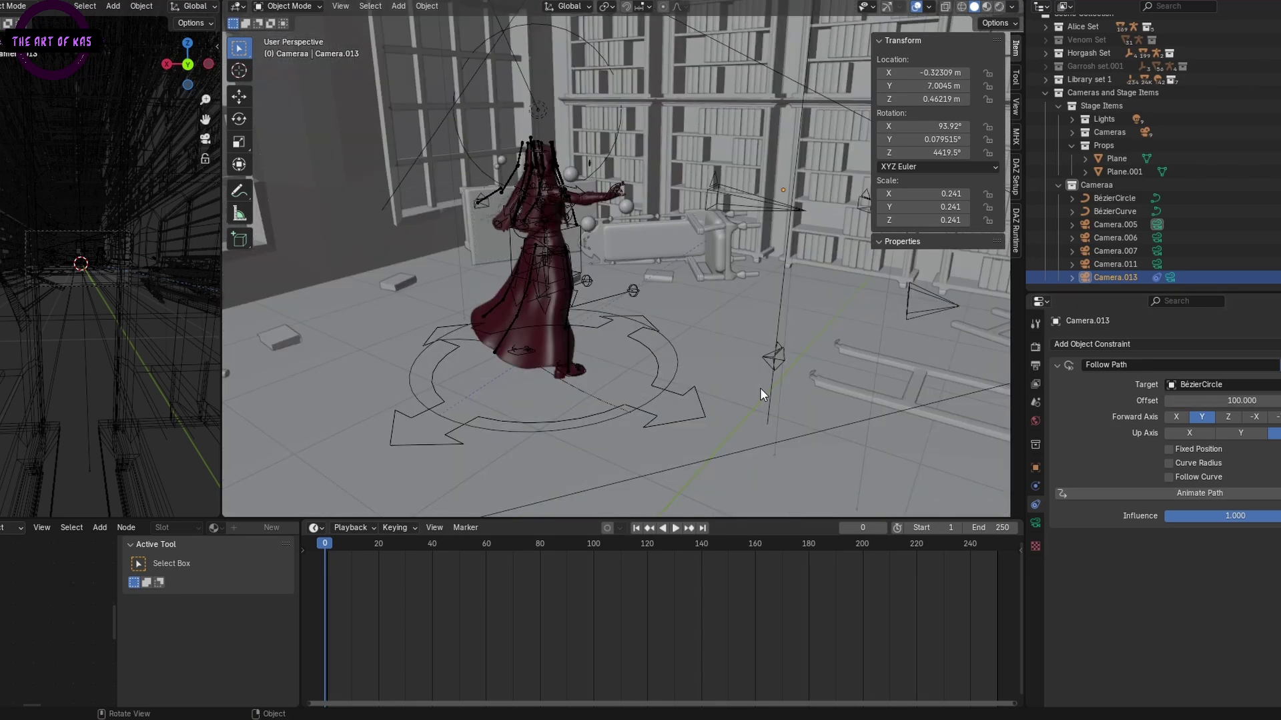
- Move Camera.013 along Y, bringing it near the circular path around the character
scroll(759, 387, "down", 2)
scroll(707, 227, "up", 5)
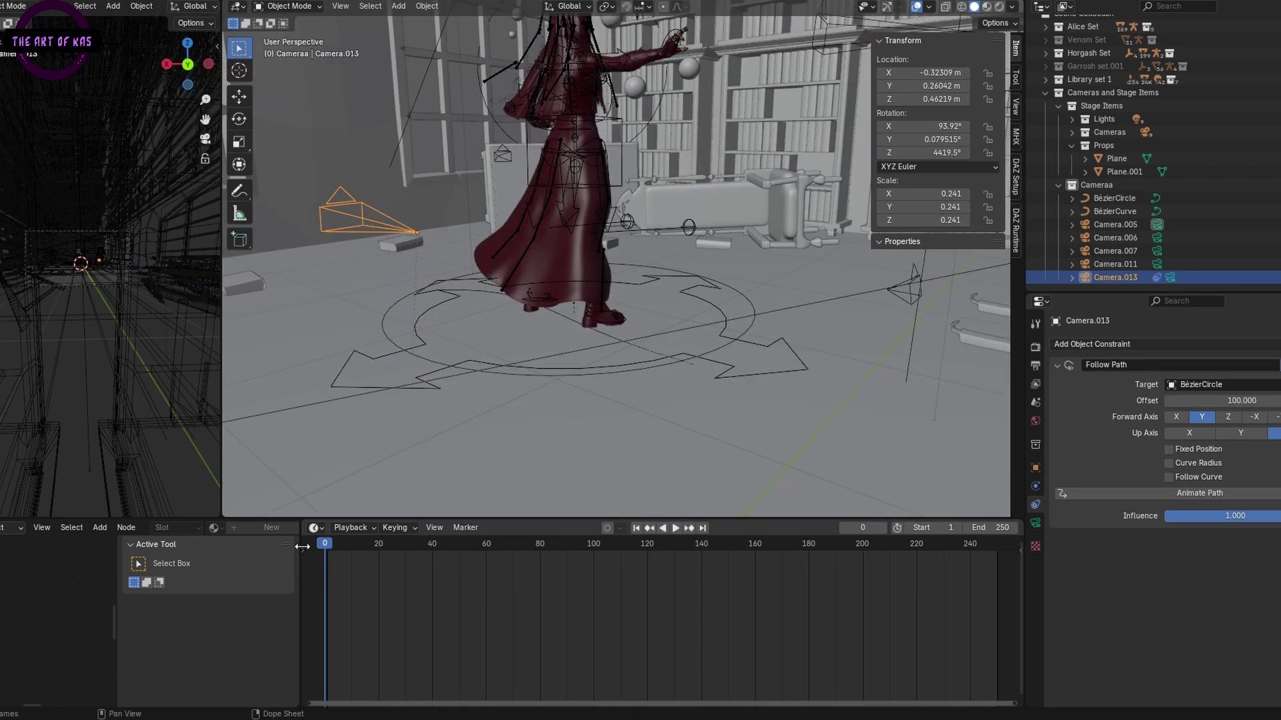
middle_click_drag(726, 373, 713, 412)
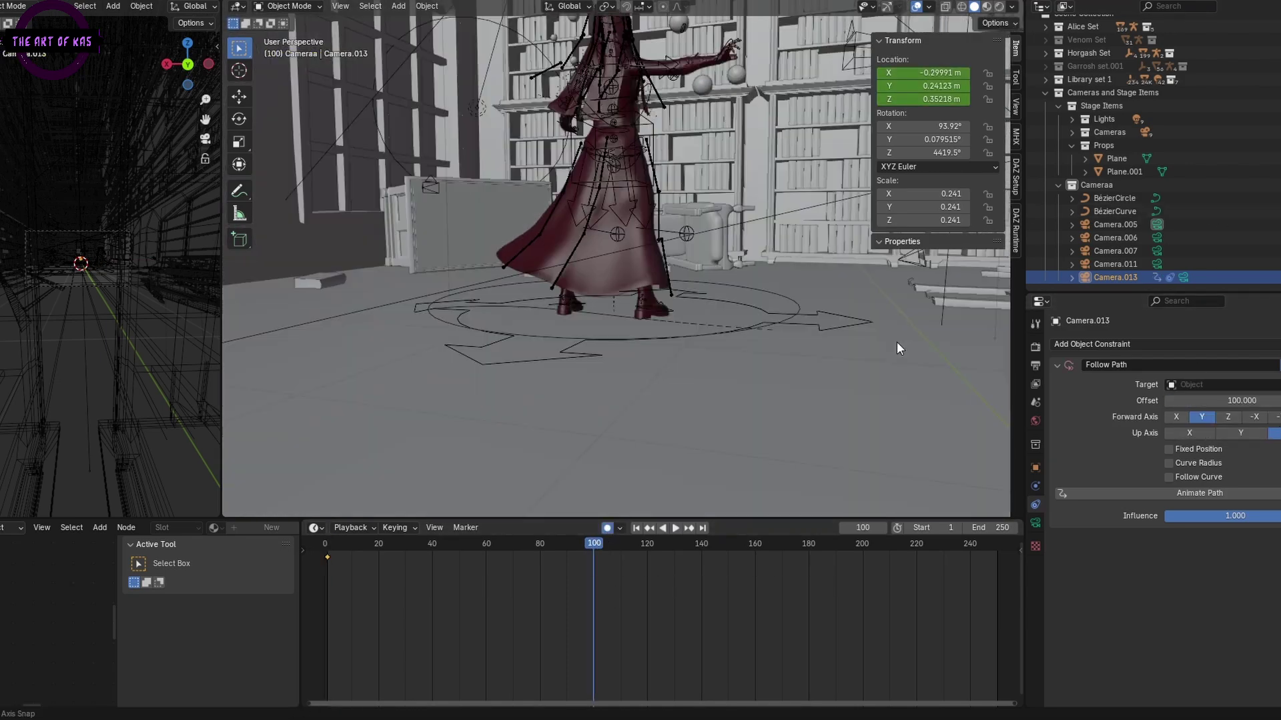
- Open BézierCurve at the character's feet for editing and move its end control point along Y toward the circle
middle_click_drag(897, 341, 839, 360)
left_click(650, 298)
key("Tab")
left_click(824, 311)
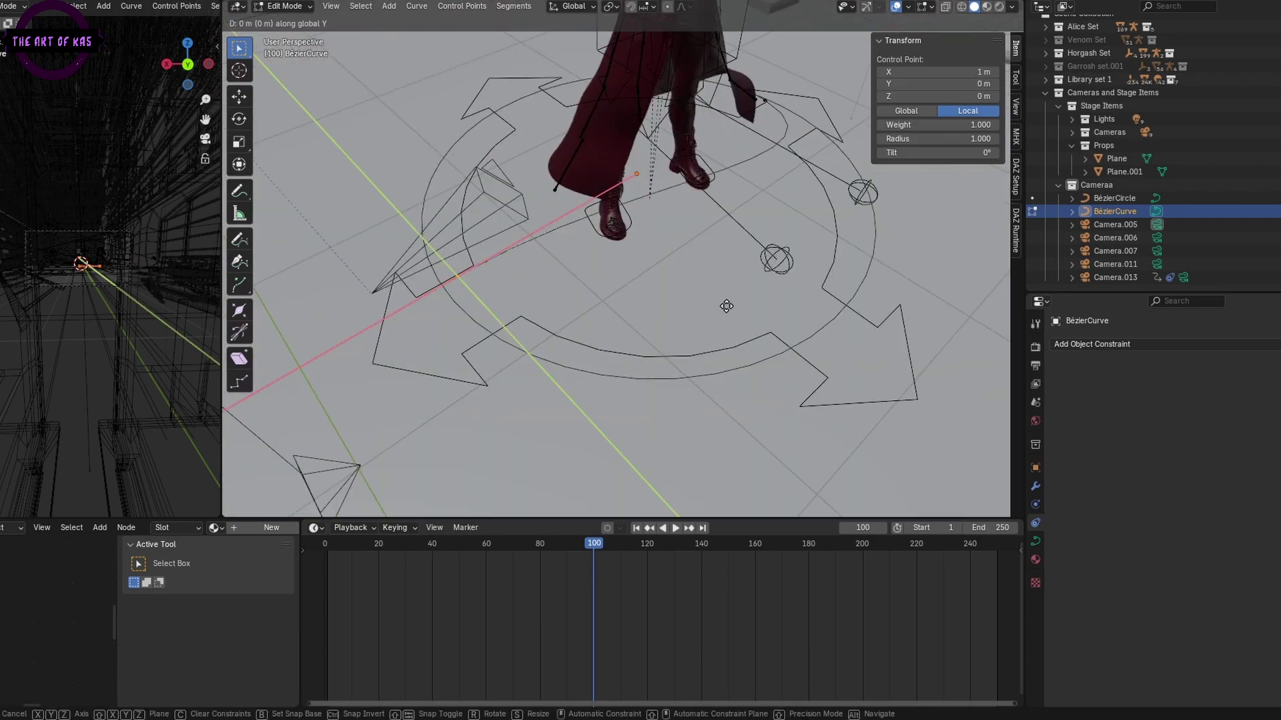
left_click(1007, 327)
- Extend BézierCurve around the character along the circle, rotating and scaling the new point's handles to follow the bend
middle_click_drag(1007, 327, 623, 264)
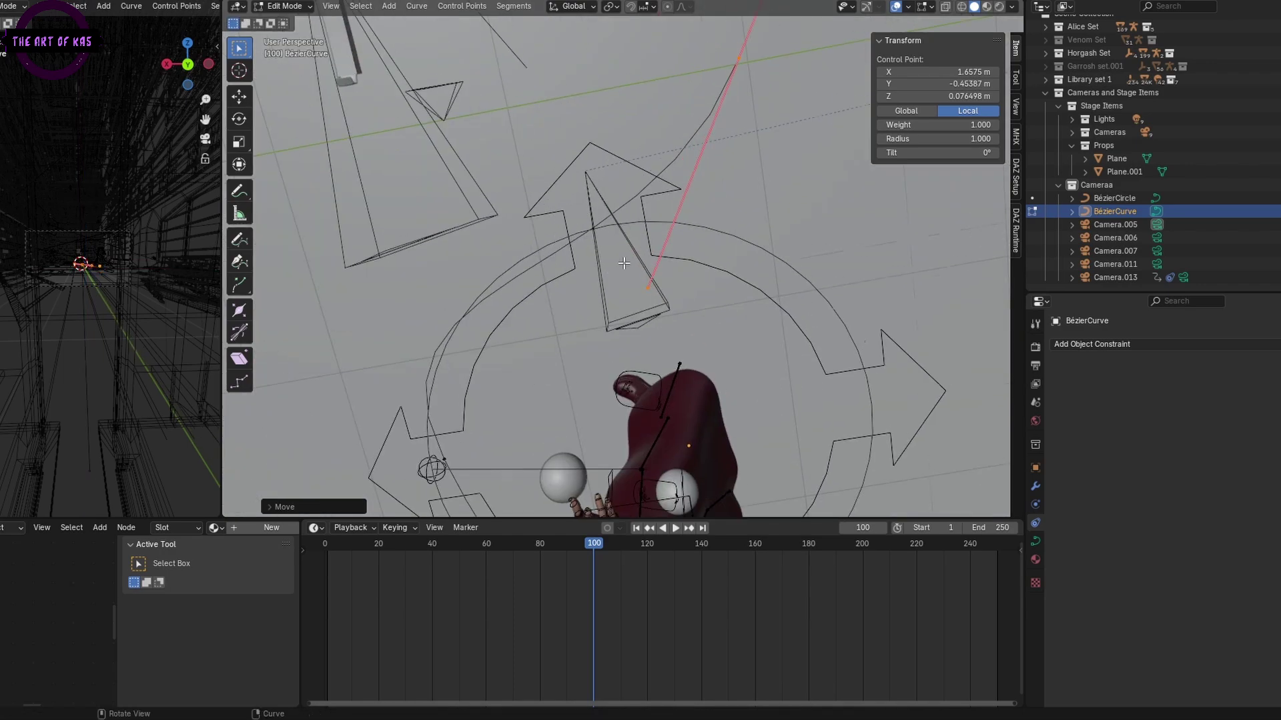
left_click(587, 178)
middle_click_drag(587, 178, 393, 110)
key("r")
left_click(604, 329)
middle_click_drag(603, 329, 550, 98)
key("s")
left_click(734, 301)
left_click(690, 274)
middle_click_drag(404, 181, 507, 213)
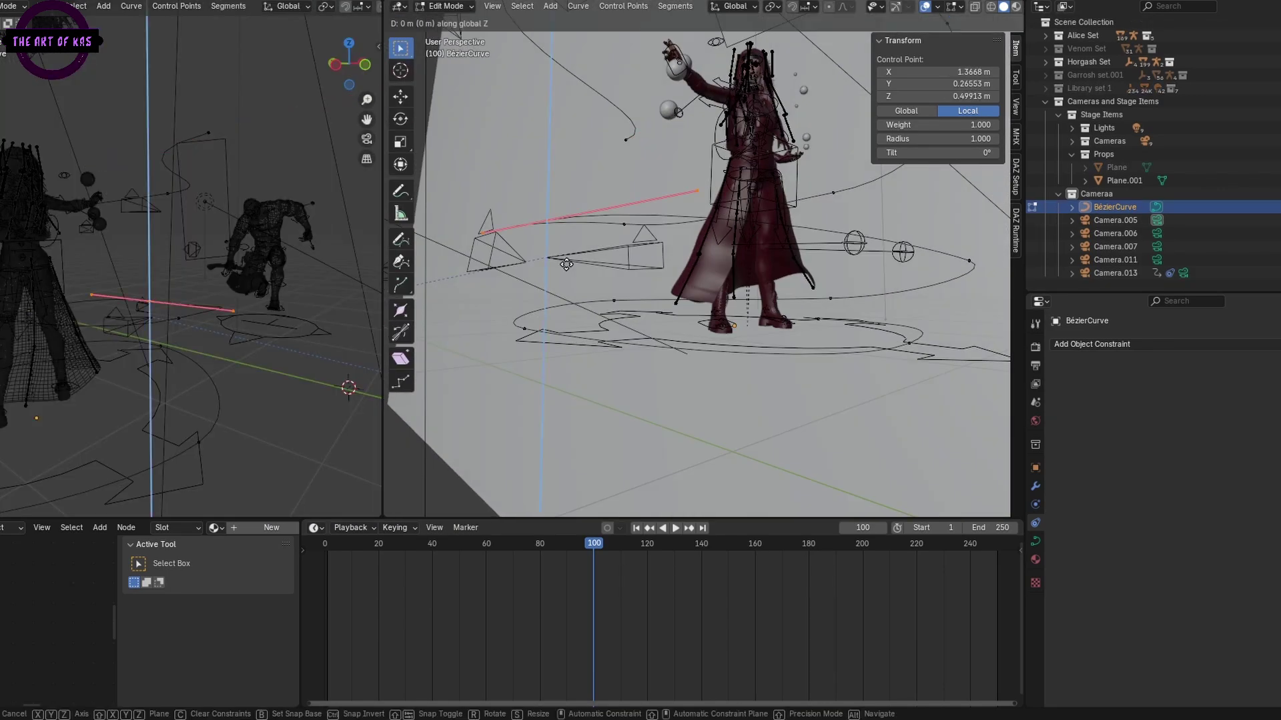
- Raise the curve's end point along Z so the path climbs in a spiral around the character
key("g")
left_click(856, 238)
middle_click_drag(857, 238, 888, 275)
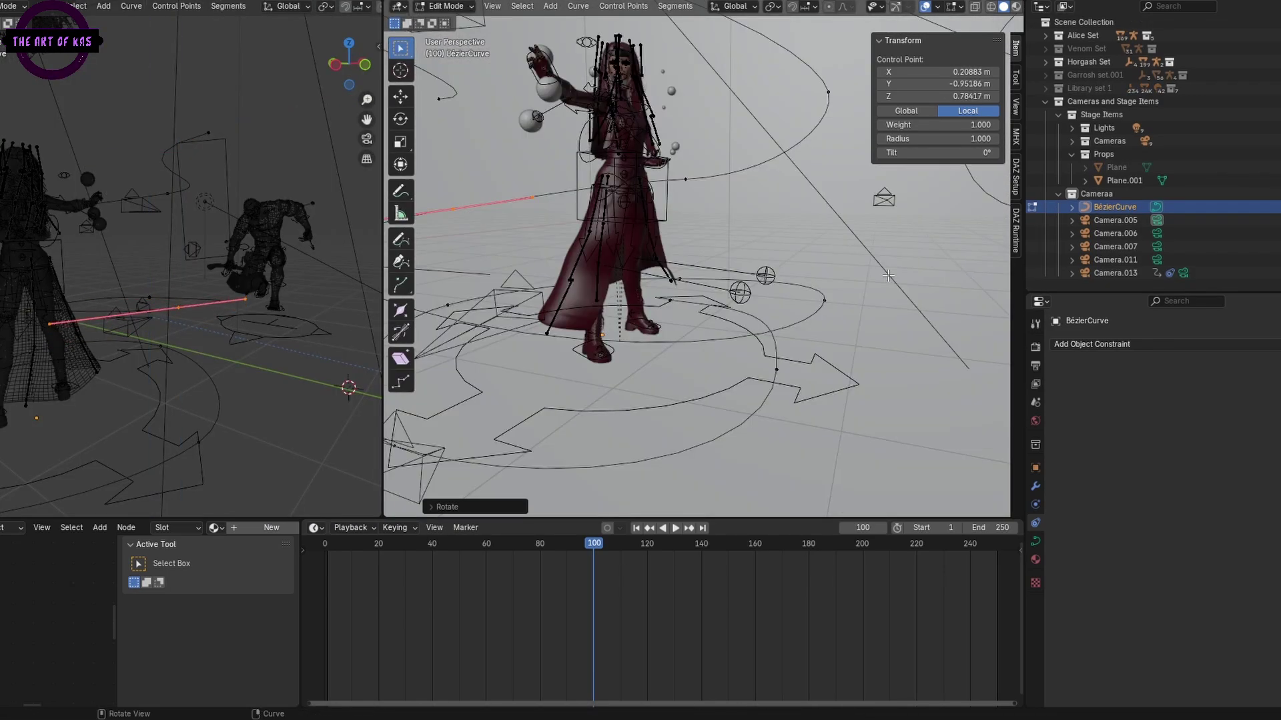
- From the top view, continue the spiral around the character by moving its end point and aligning the handles with the bend
key("KP_7")
middle_click_drag(360, 266, 314, 314)
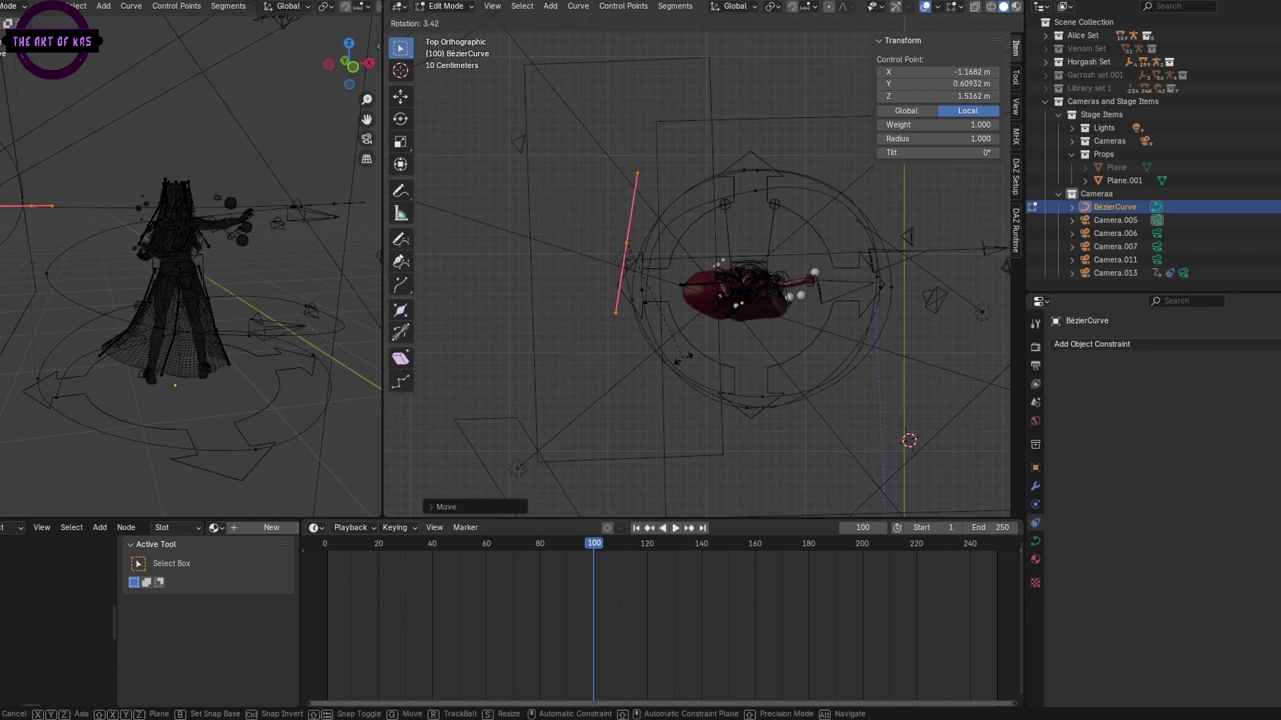
key("g")
left_click(714, 256)
middle_click_drag(713, 256, 665, 259, "shift")
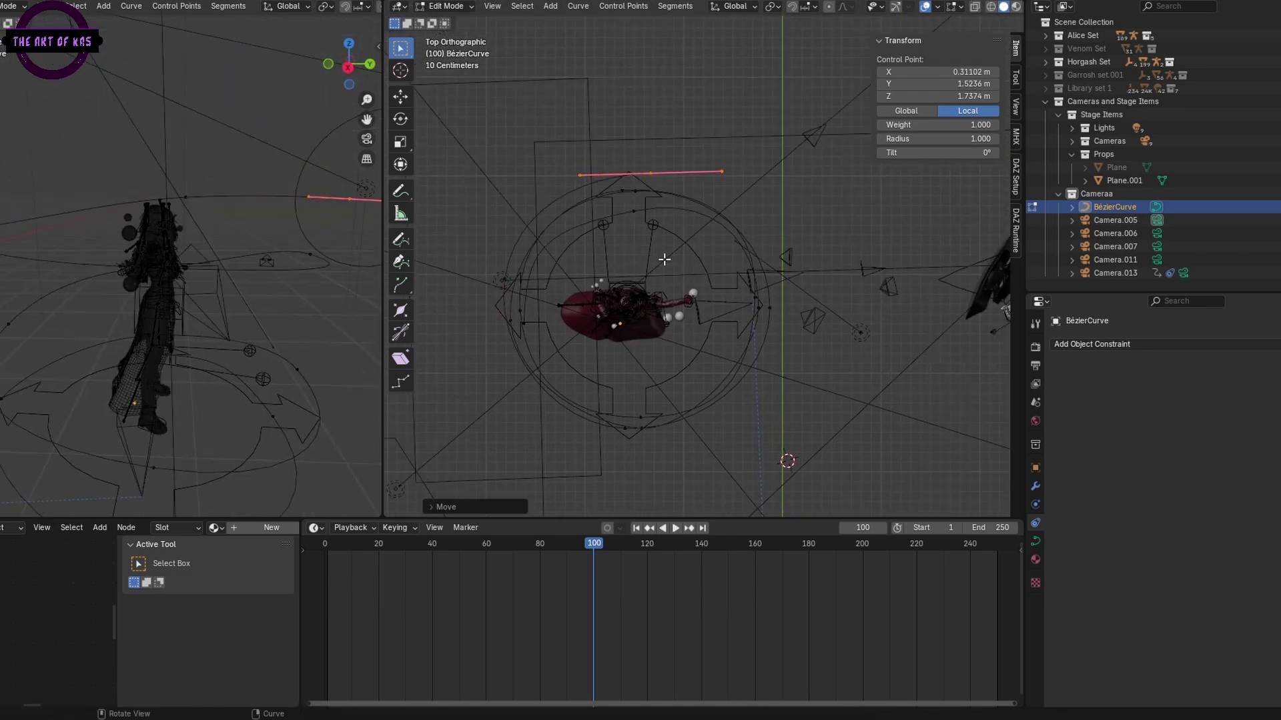
- Undo the last edits to the spiral's control point and reposition its upper end along Y
scroll(700, 257, "down", 3, "shift")
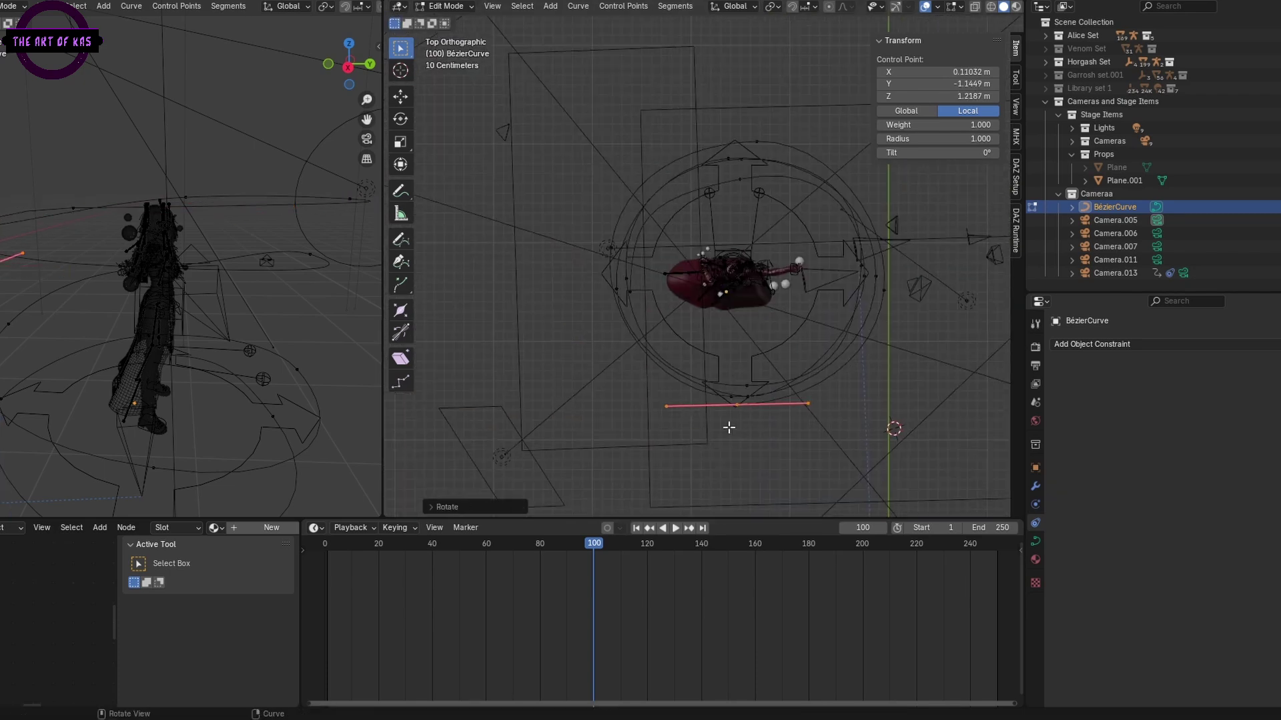
key("ctrl+z")
middle_click_drag(347, 220, 255, 254)
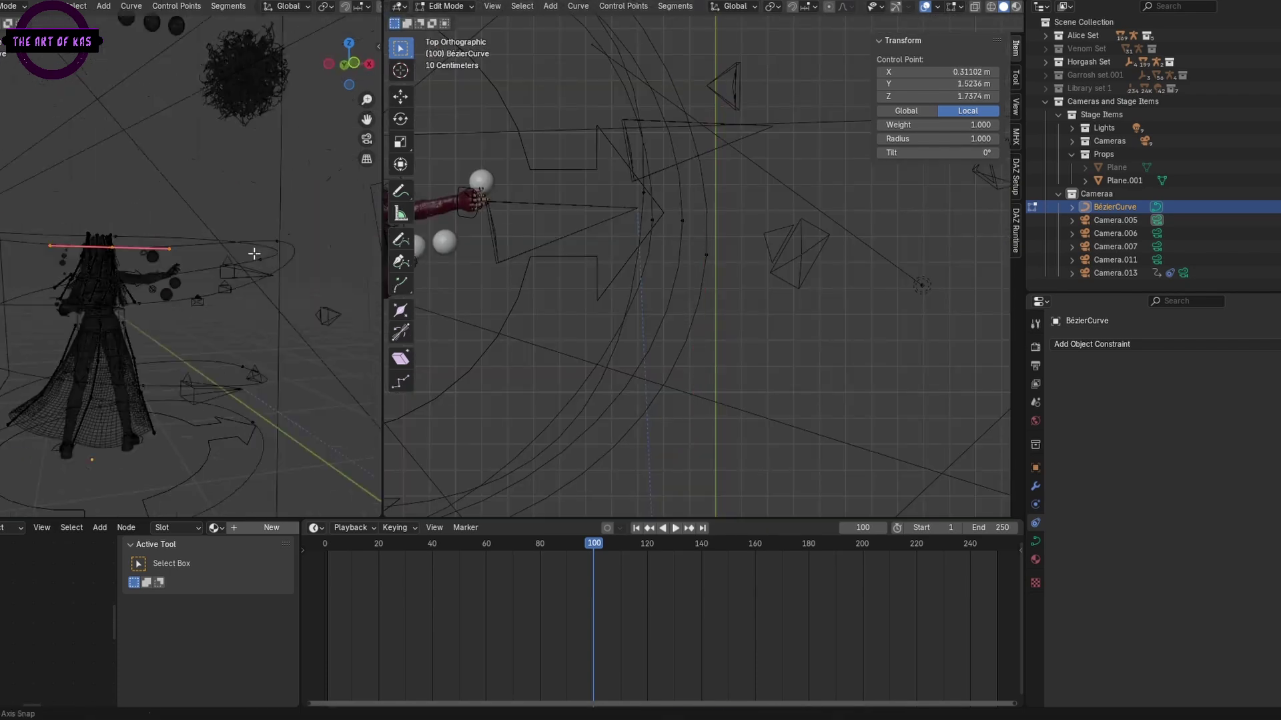
key("g")
key("Return")
middle_click_drag(641, 280, 575, 375)
key("ctrl+z")
key("g")
key("y")
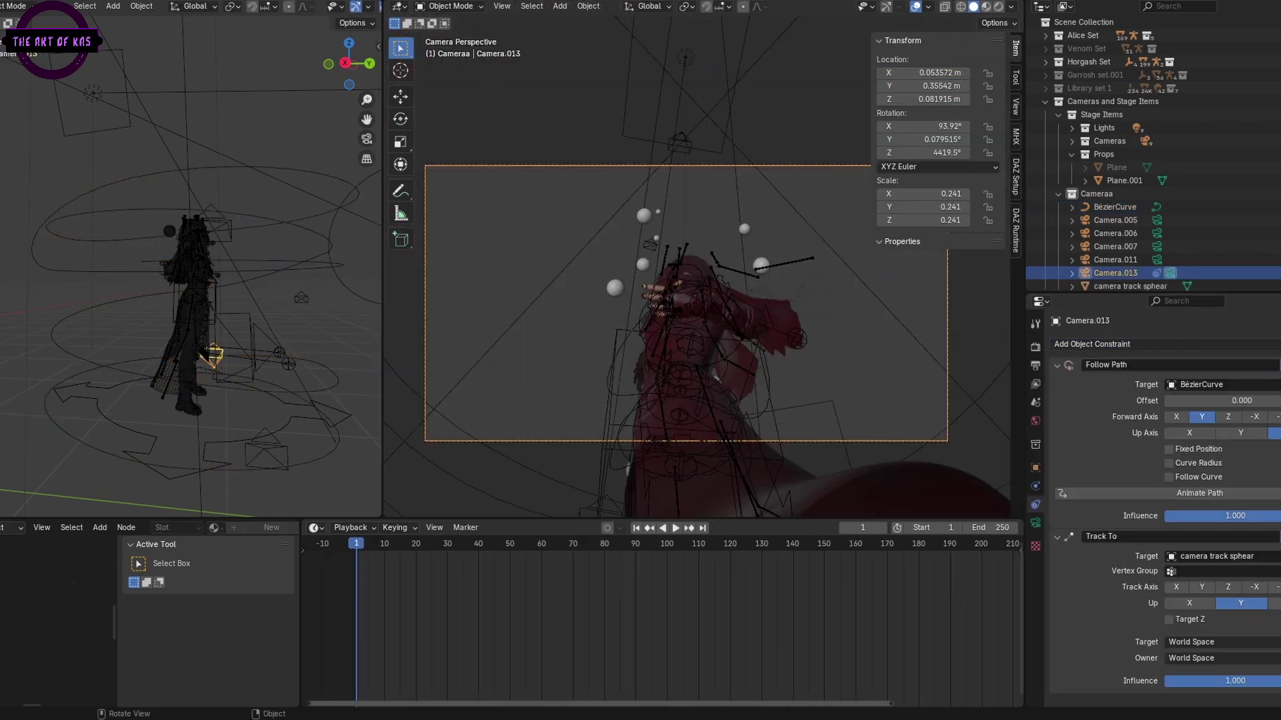
- With the Follow Path offset at -100, move Camera.013 to frame the character's upper body
middle_click_drag(803, 454, 689, 383)
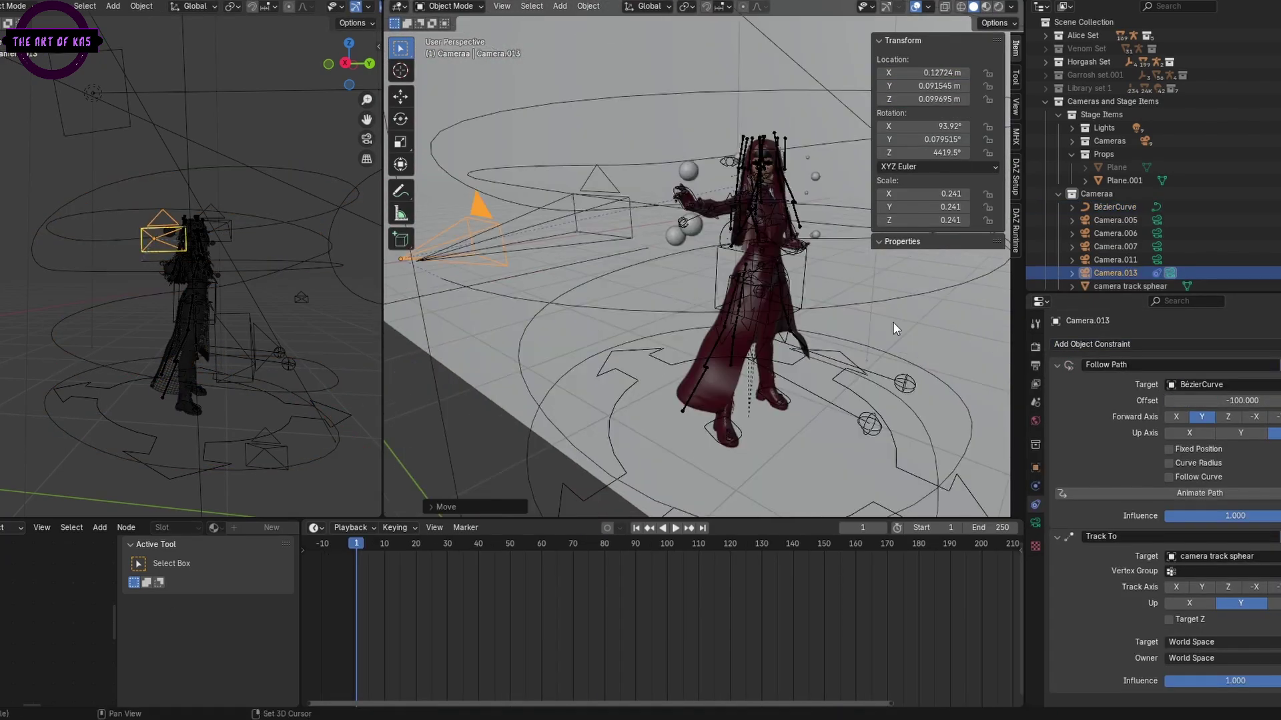
key("KP_0")
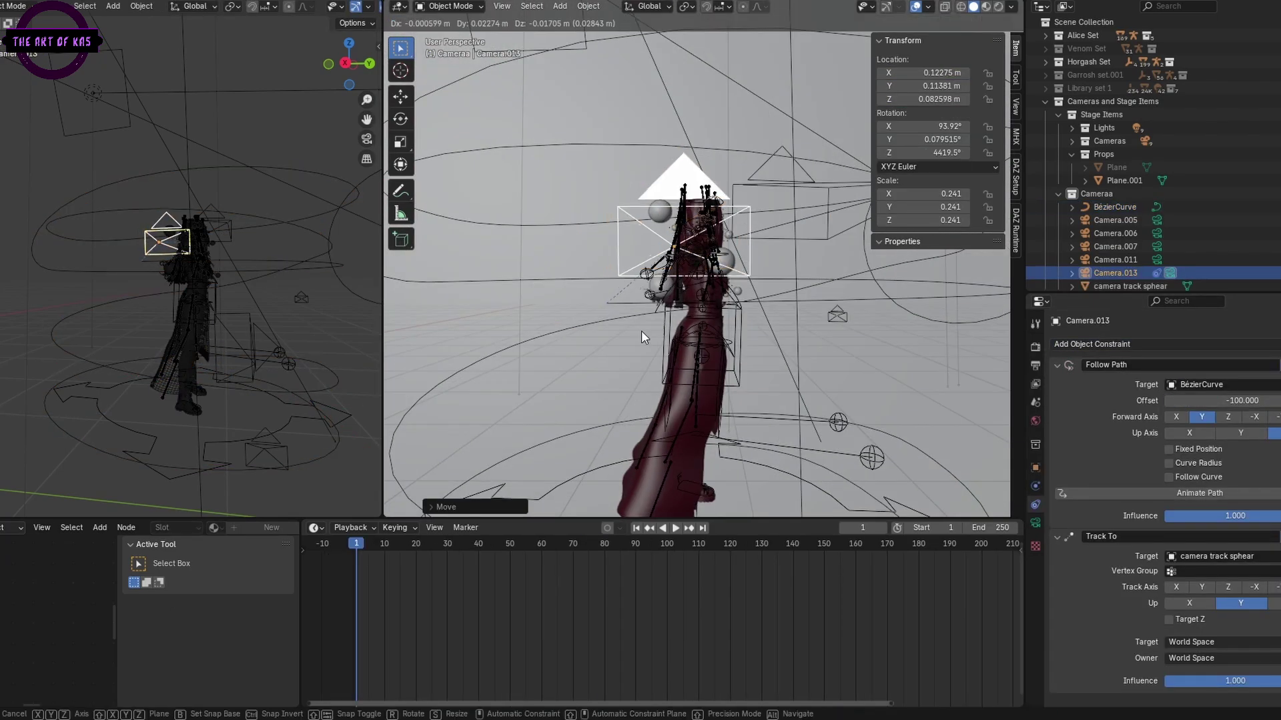
scroll(208, 278, "up", 3)
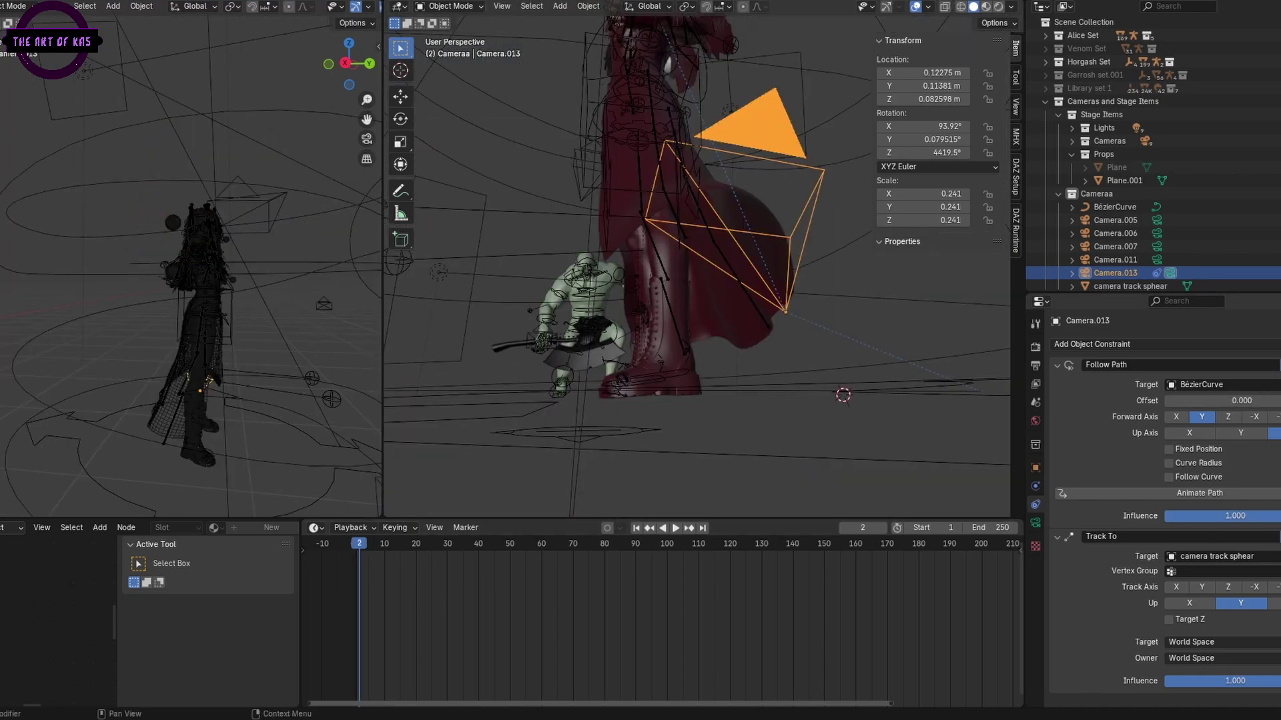
- Set the animation's end frame to 300
middle_click_drag(801, 360, 785, 325)
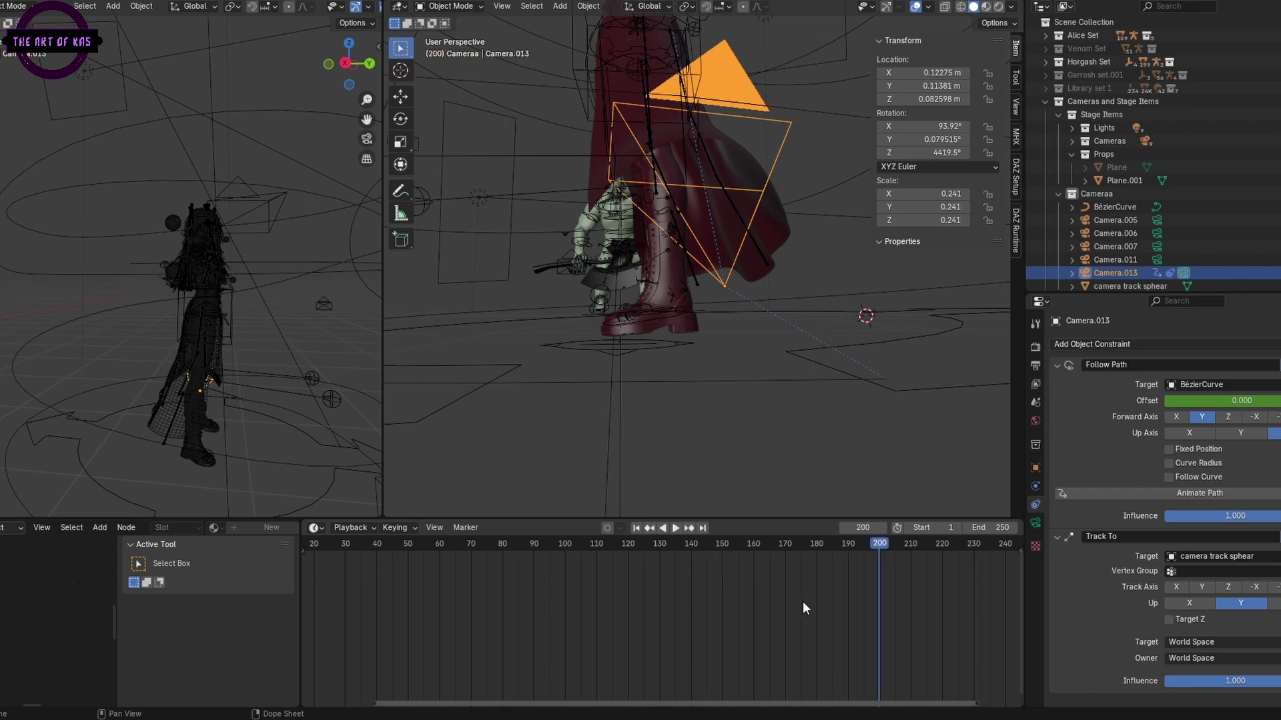
scroll(804, 608, "down", 5, "ctrl")
left_click(992, 528)
type("300")
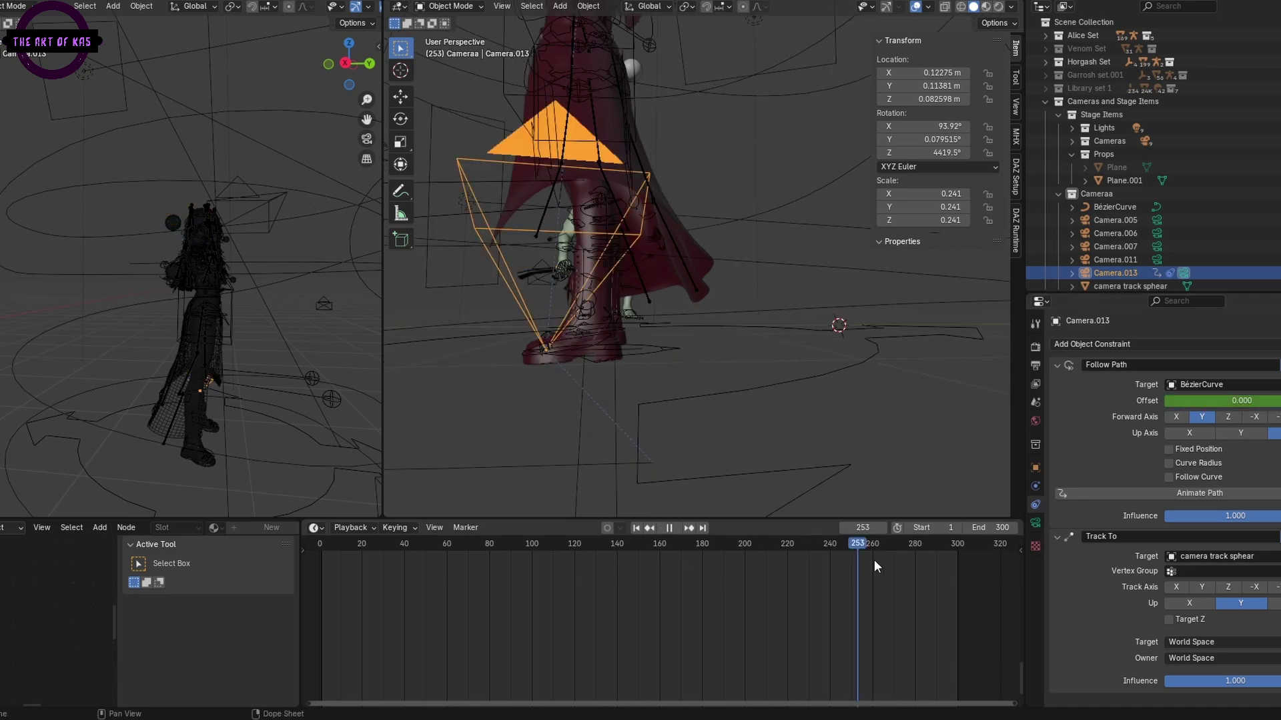
- Play the camera's motion along the spiral path and return to frame 3
key("Escape")
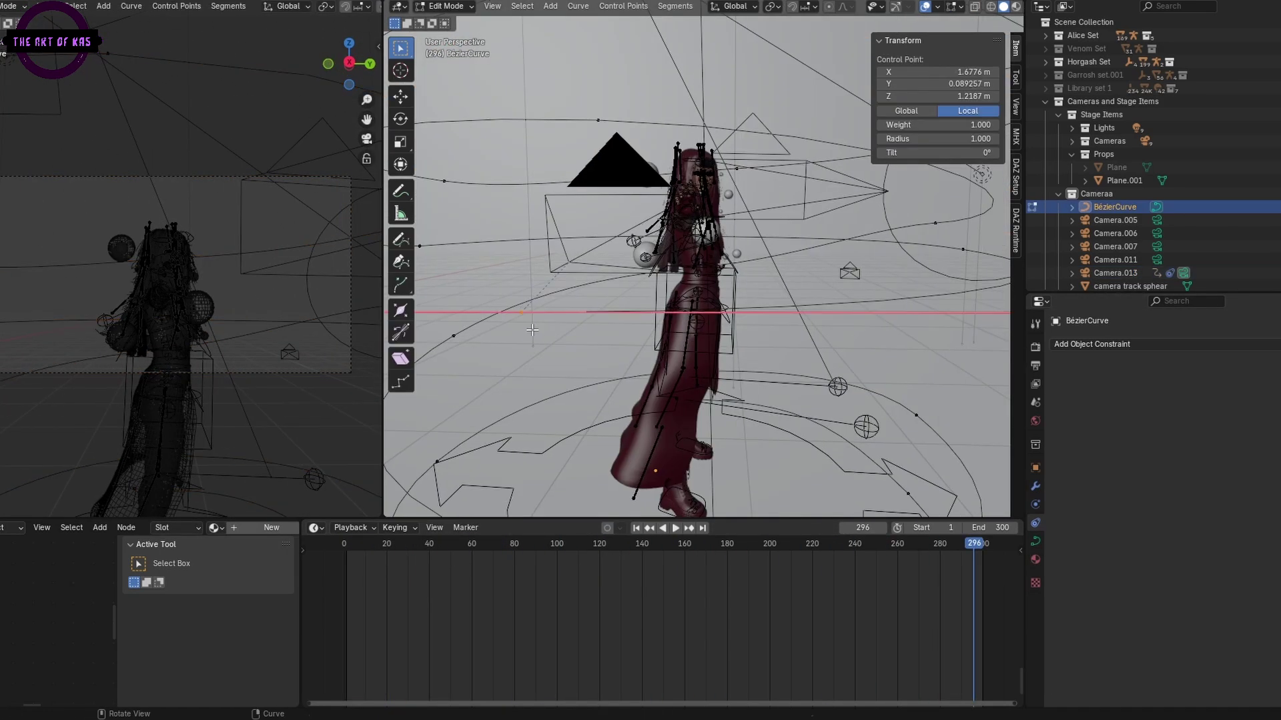
key("space")
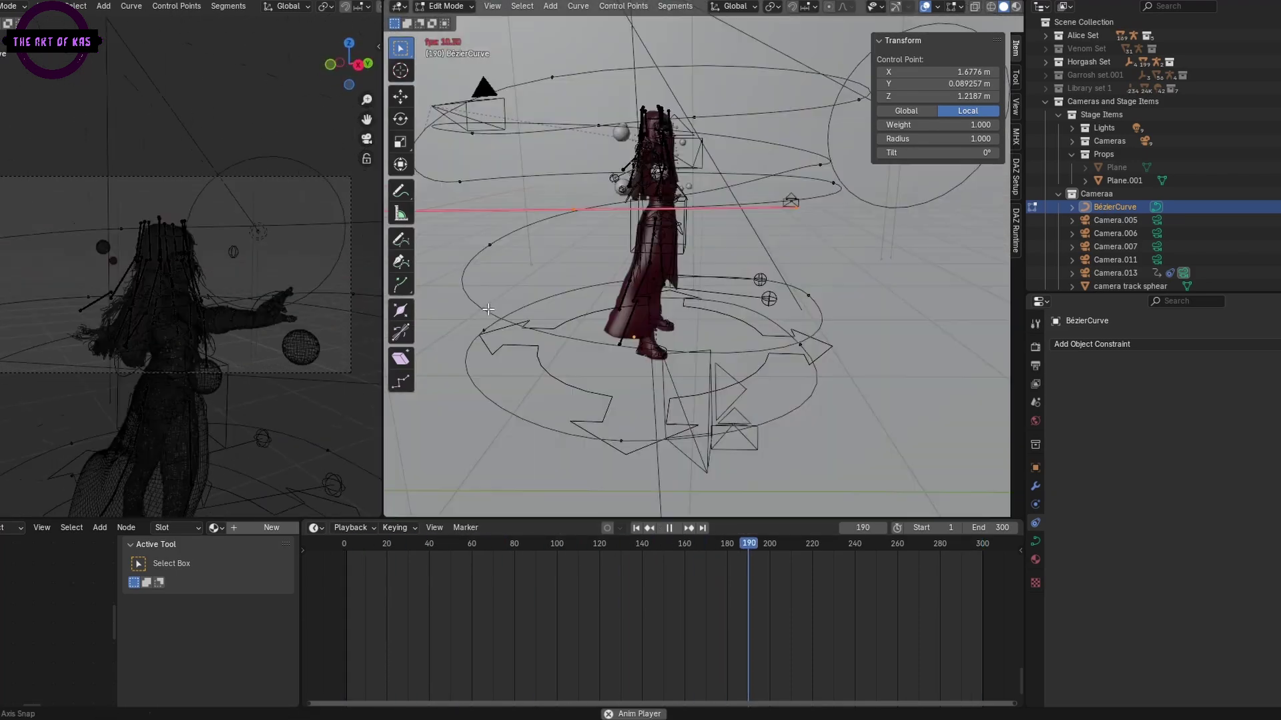
left_click(354, 559)
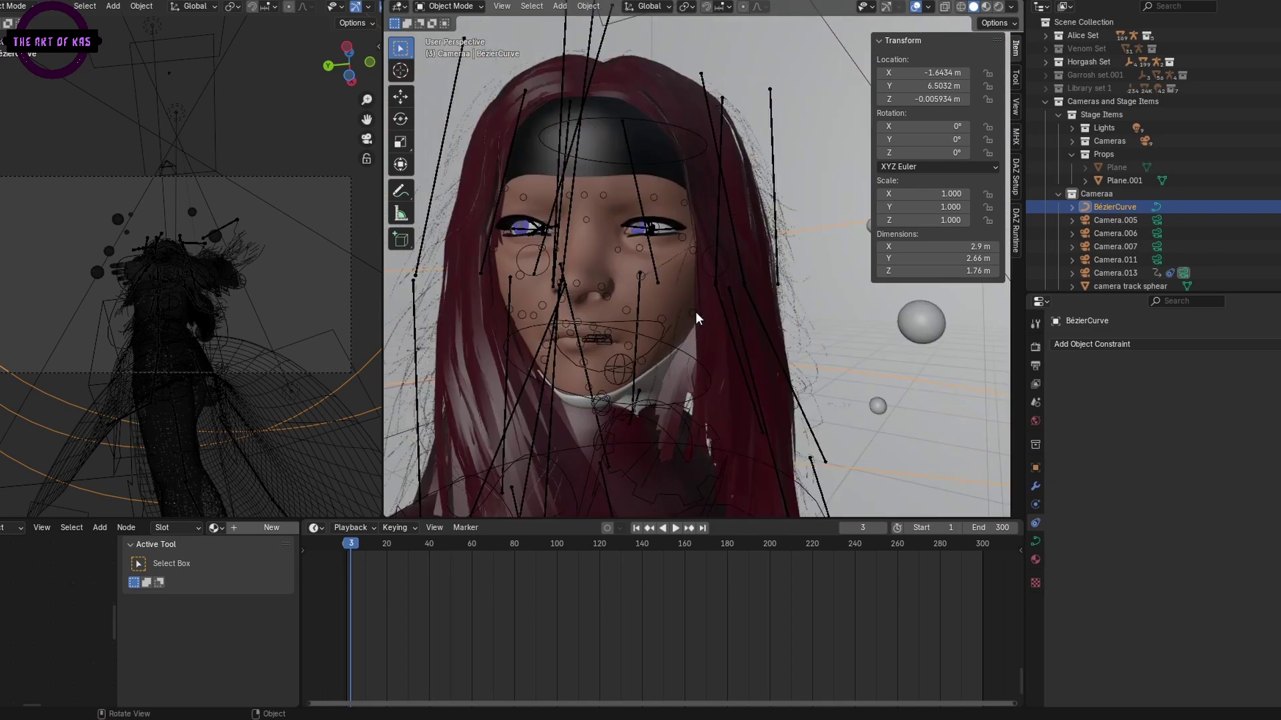
- Move the character's eye bone in close-up and insert a keyframe for the selected eye and eyelid bones at frame 3
scroll(695, 315, "up", 8)
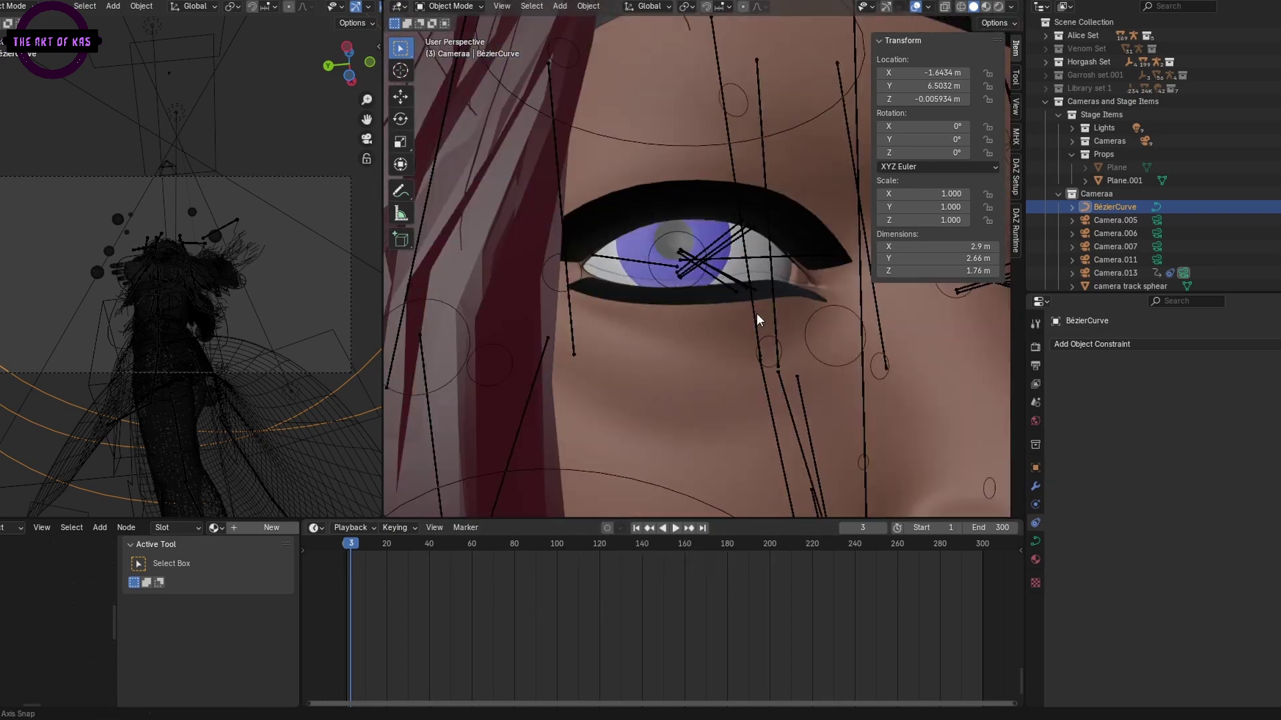
middle_click_drag(529, 232, 664, 267)
left_click(654, 259)
key("g")
left_click(610, 394)
middle_click_drag(610, 394, 735, 321, "ctrl")
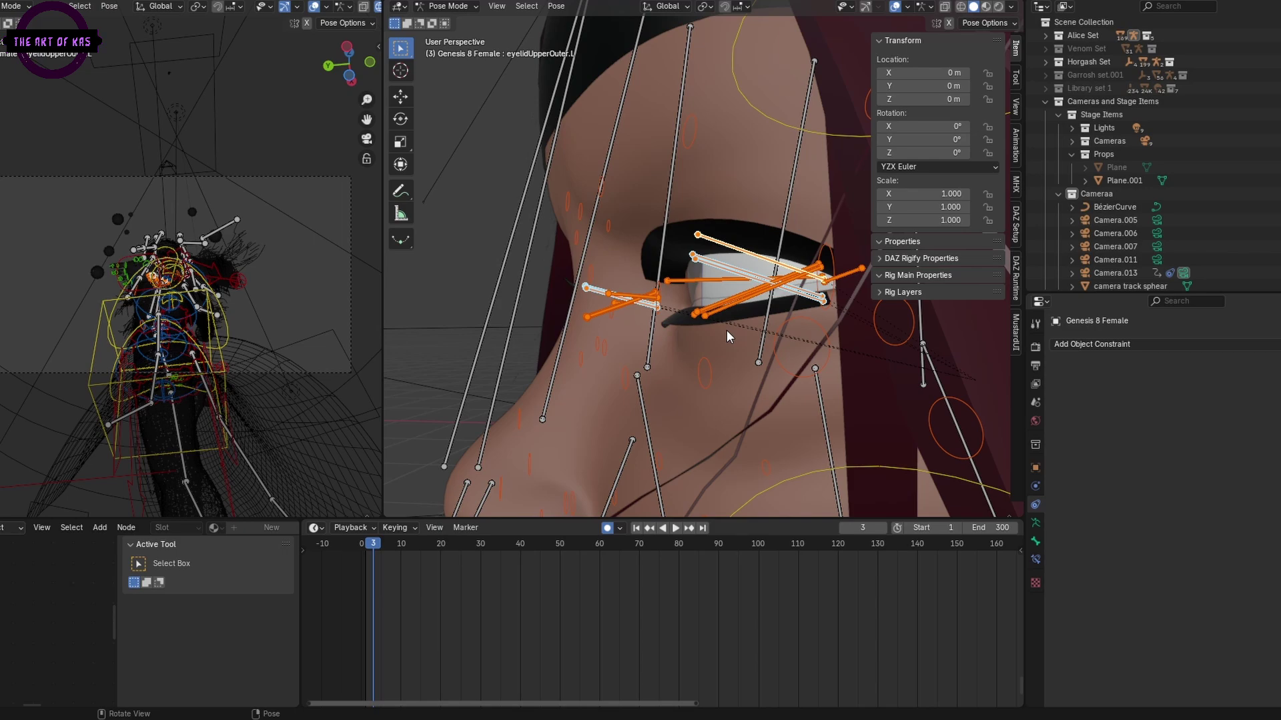
key("i")
- Rotate the selected eyelid bones to adjust how the character's eyes open
middle_click_drag(726, 330, 687, 273)
scroll(687, 273, "up", 5)
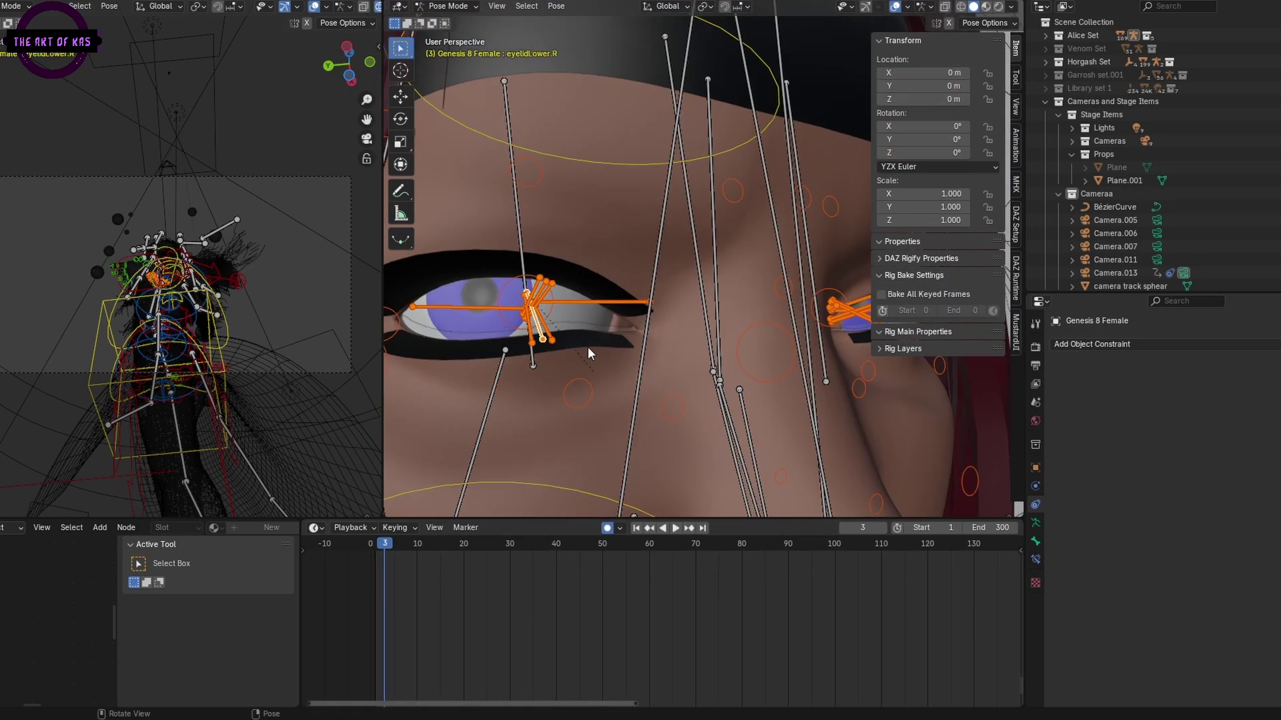
left_click(727, 294)
key("r")
left_click(662, 336)
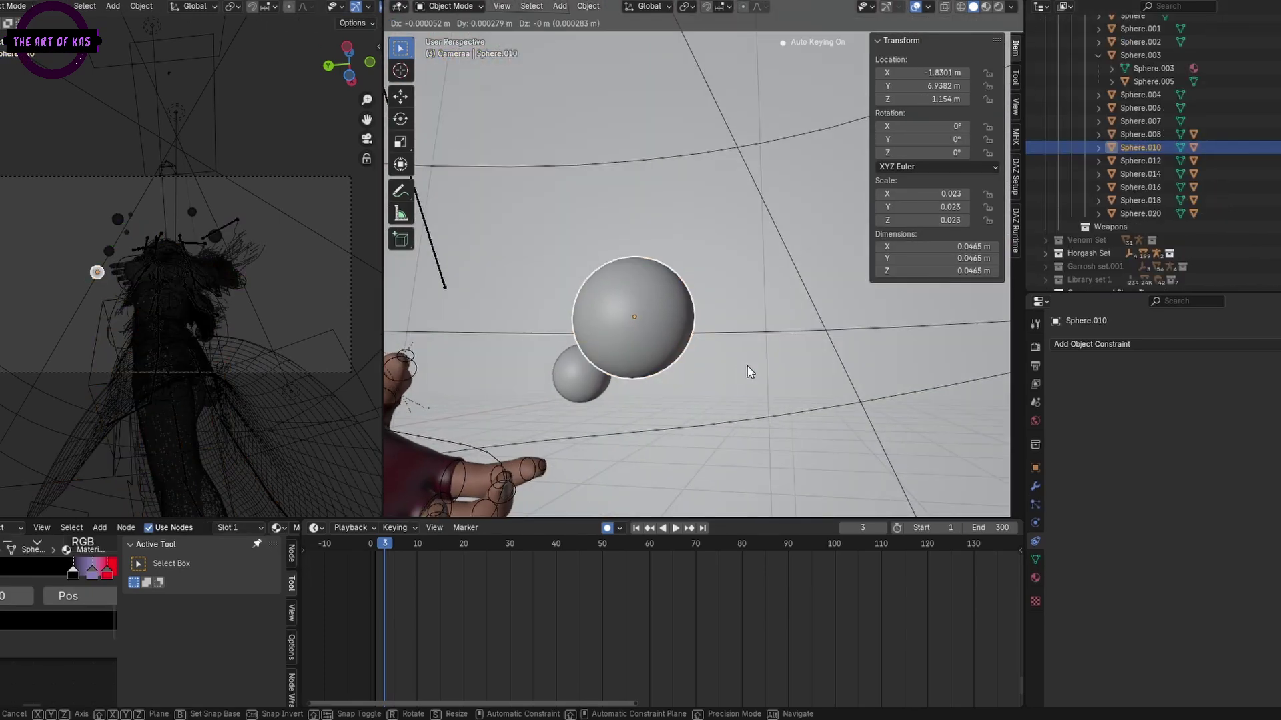
- Keyframe the location of the ball Sphere.010 at frame 3, raised above the hand, and advance five frames
key("i")
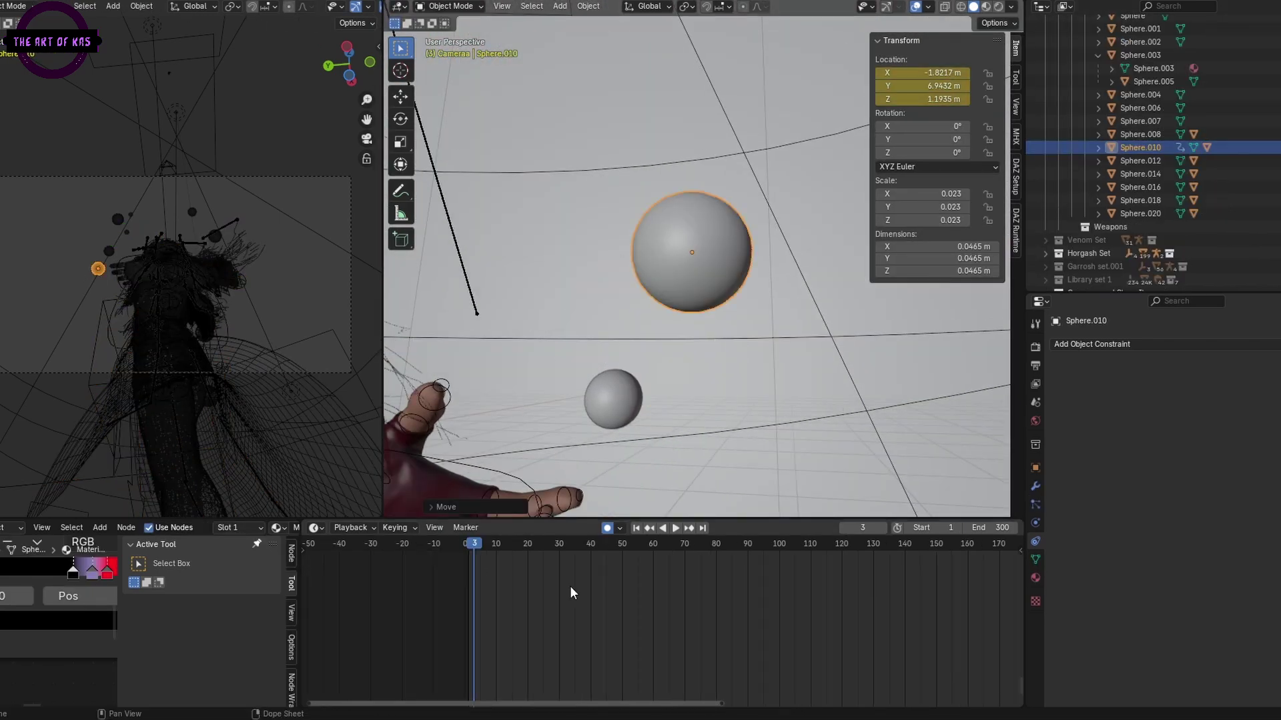
key("Right")
key("Right")
key("Right")
key("Right")
key("Right")
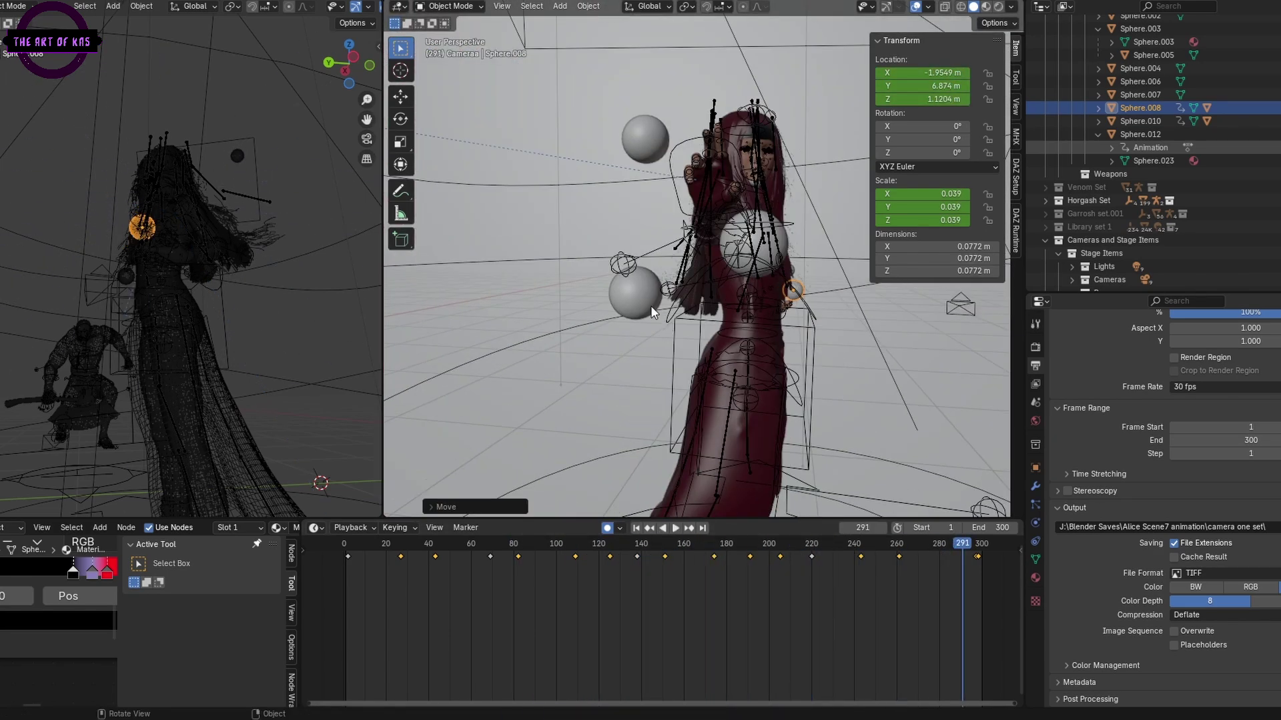
- Move the ball Sphere.007 slightly upward at frame 190 with auto keying to continue its floating motion
middle_click_drag(640, 374, 607, 387)
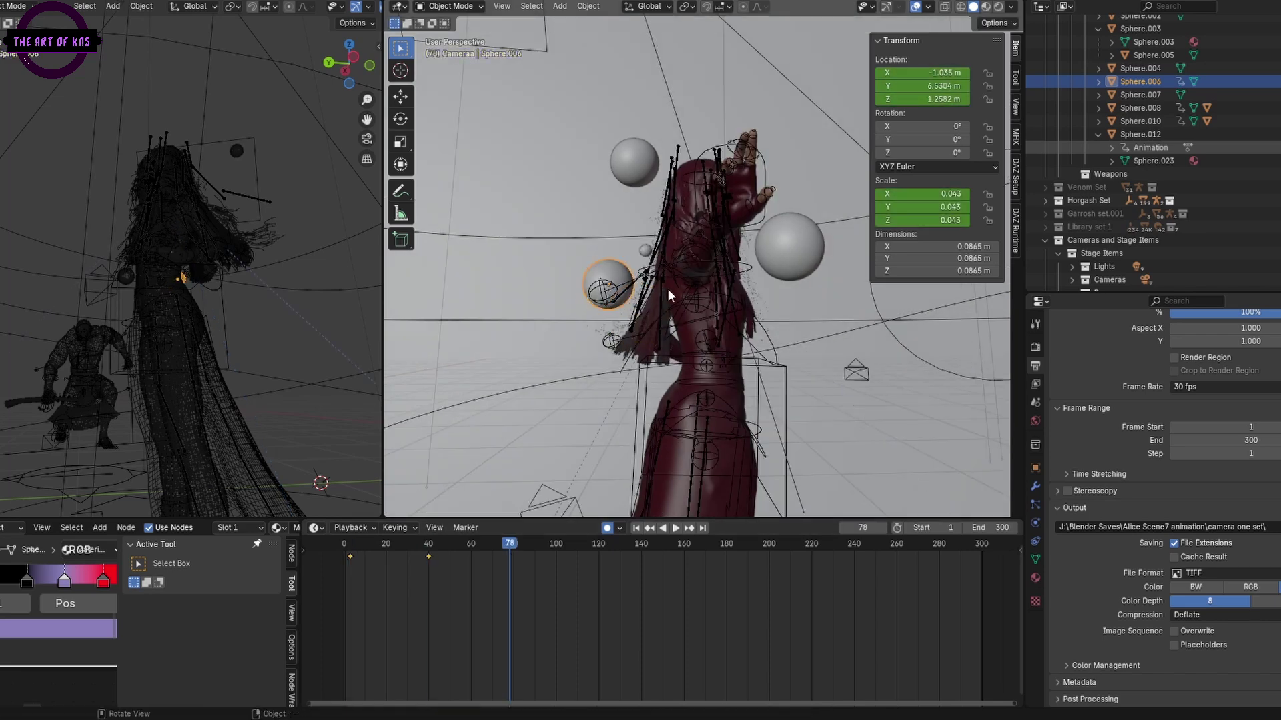
middle_click_drag(604, 400, 600, 409)
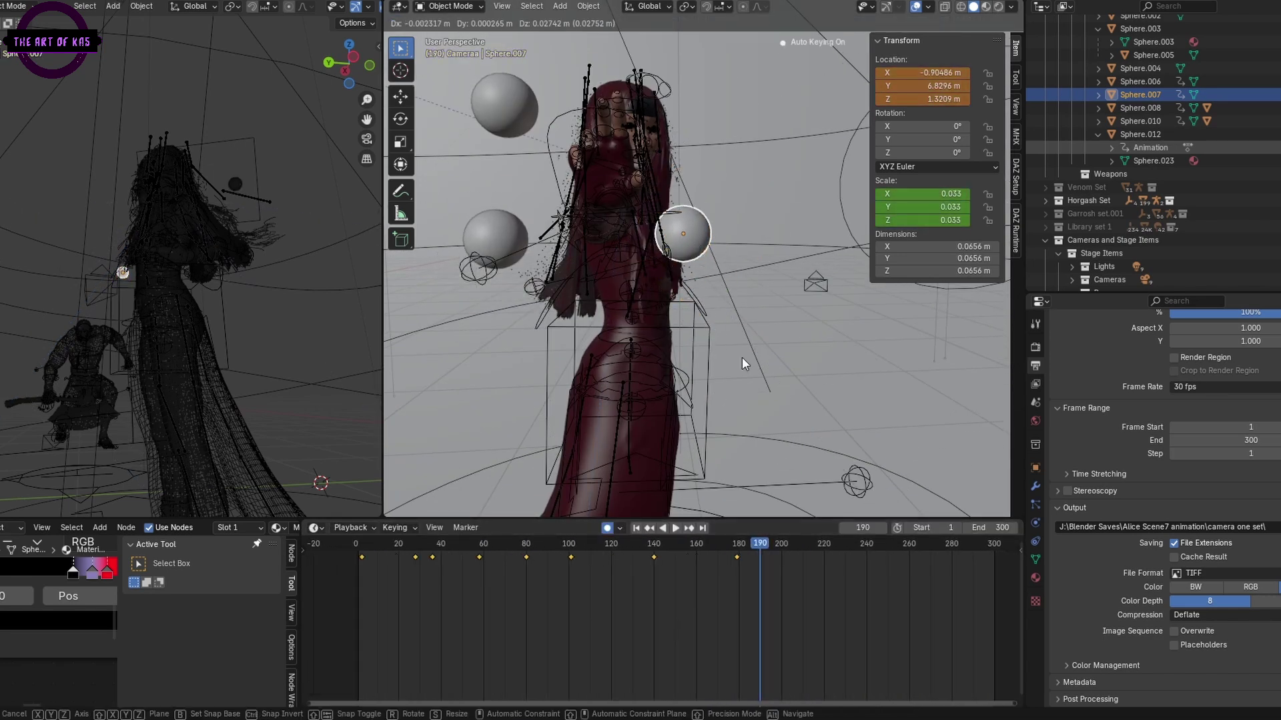
left_click(767, 348)
- Play the animation from the first frame to review how the balls float around the character
key("shift+Left")
key("space")
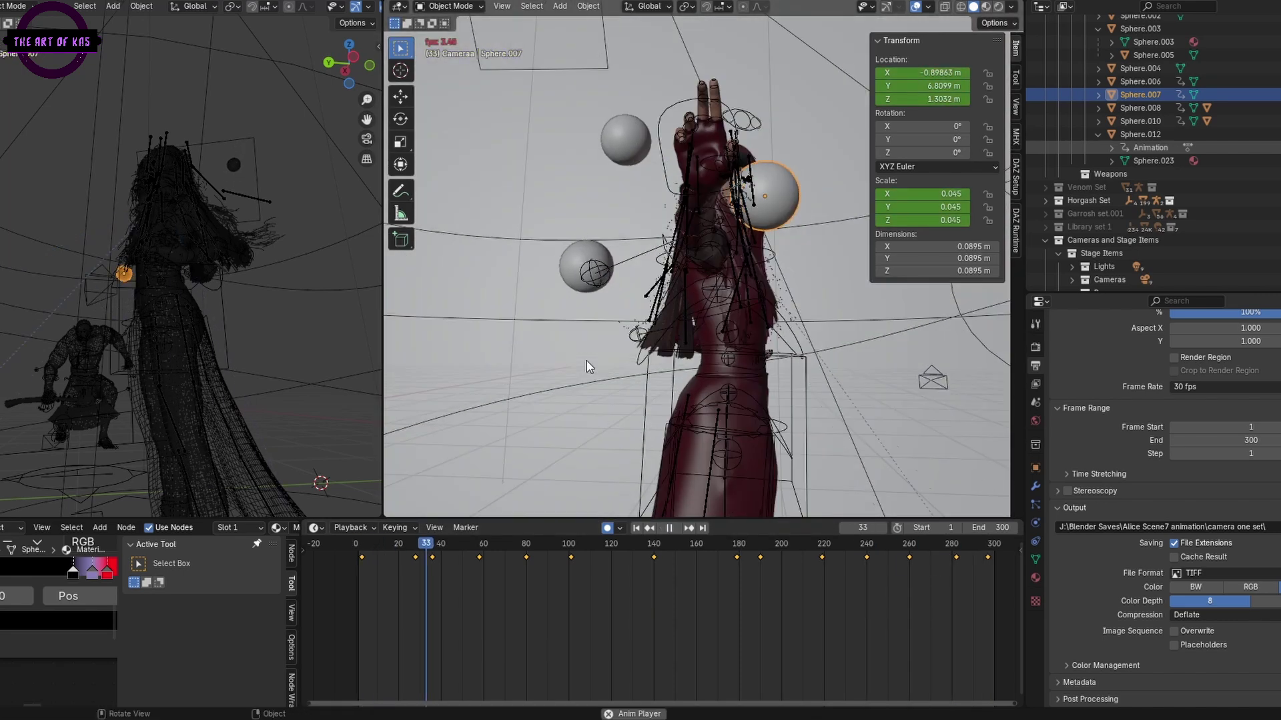
key("space")
key("space")
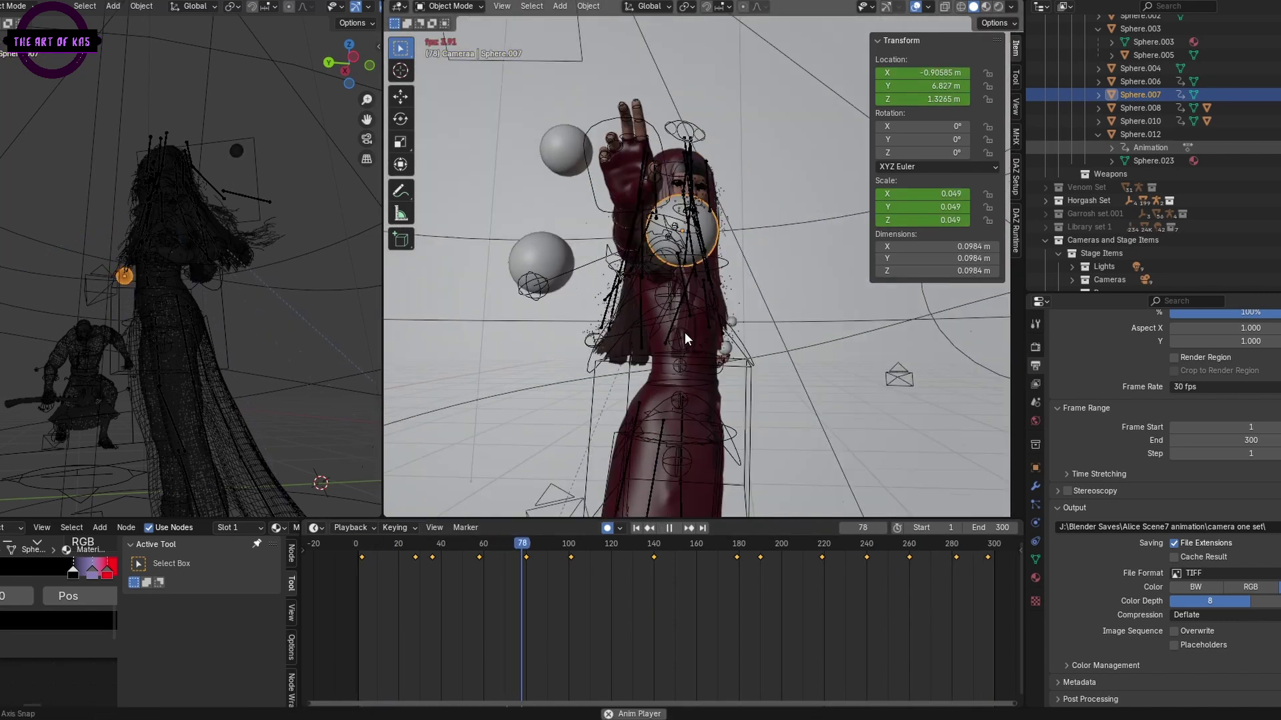
- Keyframe a new location for the ball Sphere.007 in front of the character and stop the playback
key("g")
left_click(638, 438)
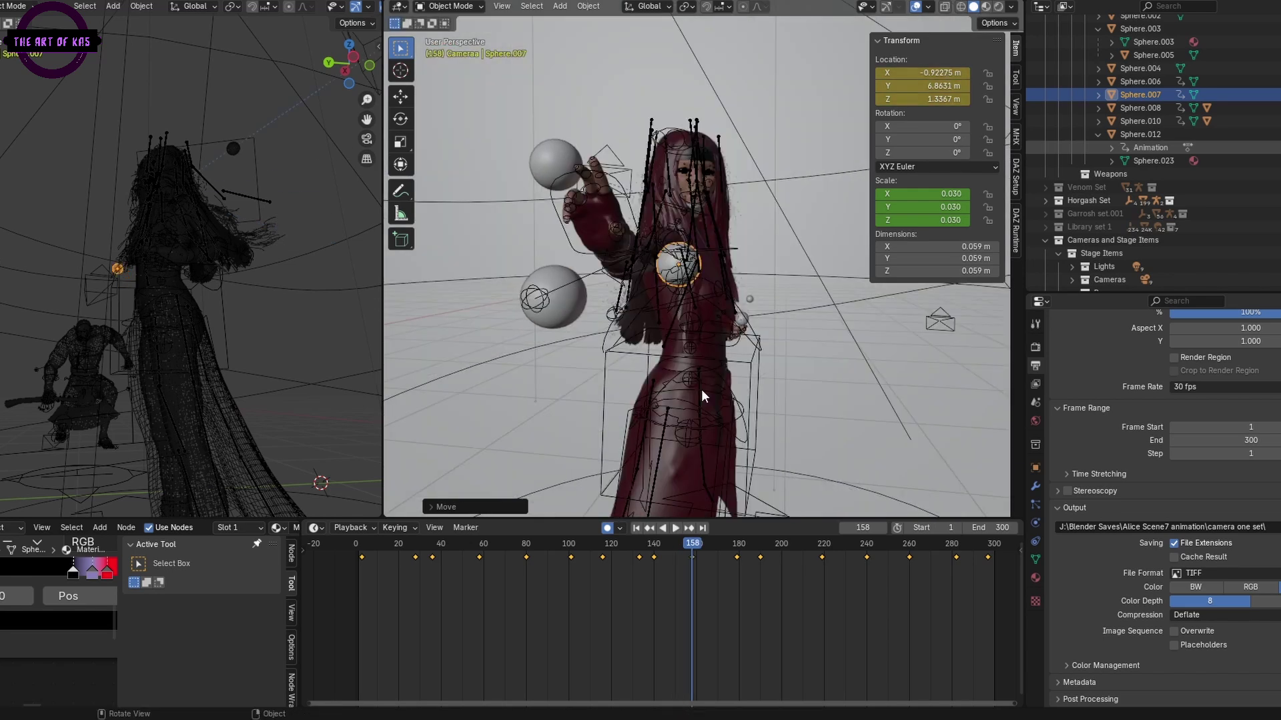
key("Escape")
- Keyframe the scale of the ball Sphere.003 over the animation, at about 0.062 on frame 34 and about 0.032 on frame 198
left_click(594, 125)
key("space")
key("s")
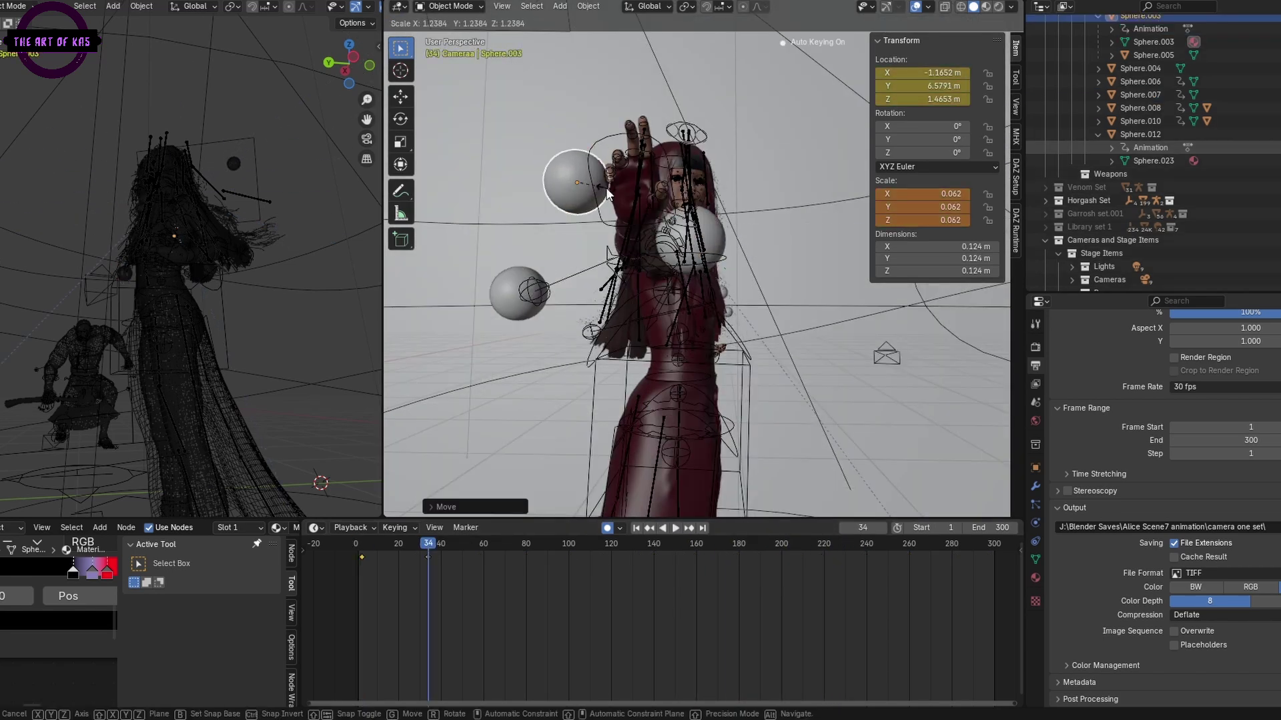
left_click(582, 137)
key("s")
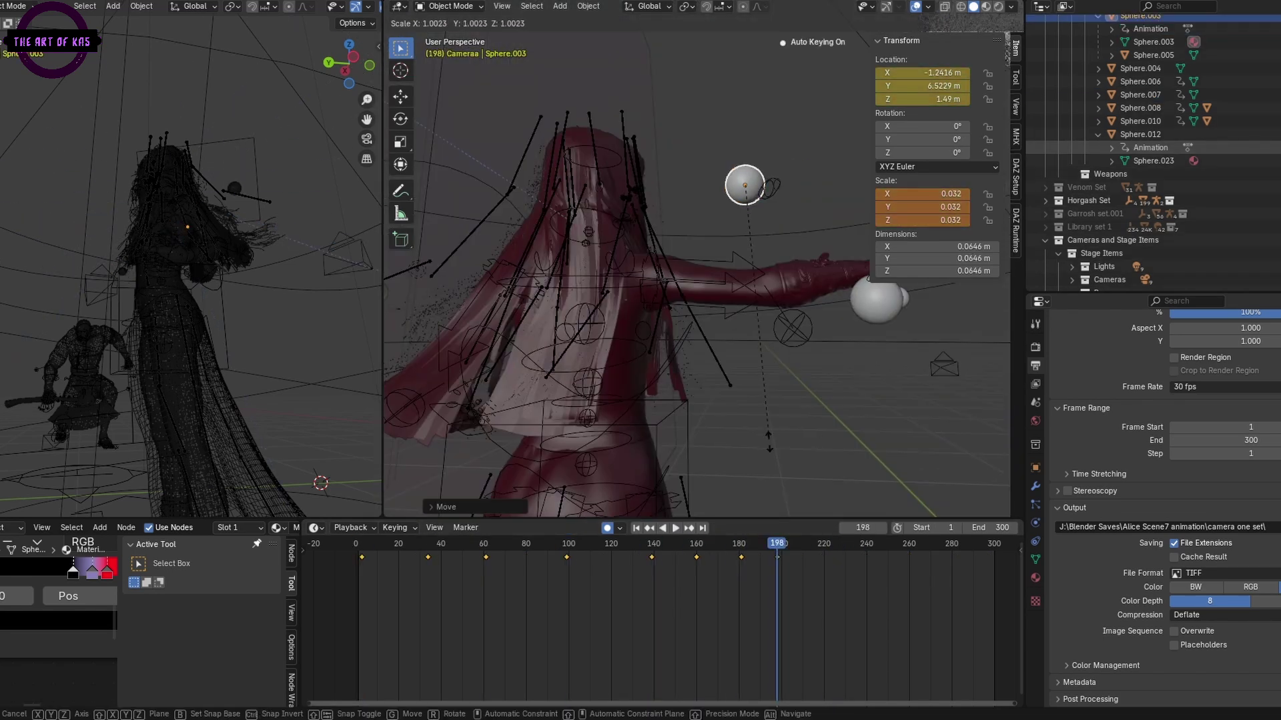
left_click(875, 466)
- Add in-between location keyframes from frame 22 for the ball Sphere.003 and play back its floating motion
key("space")
key("space")
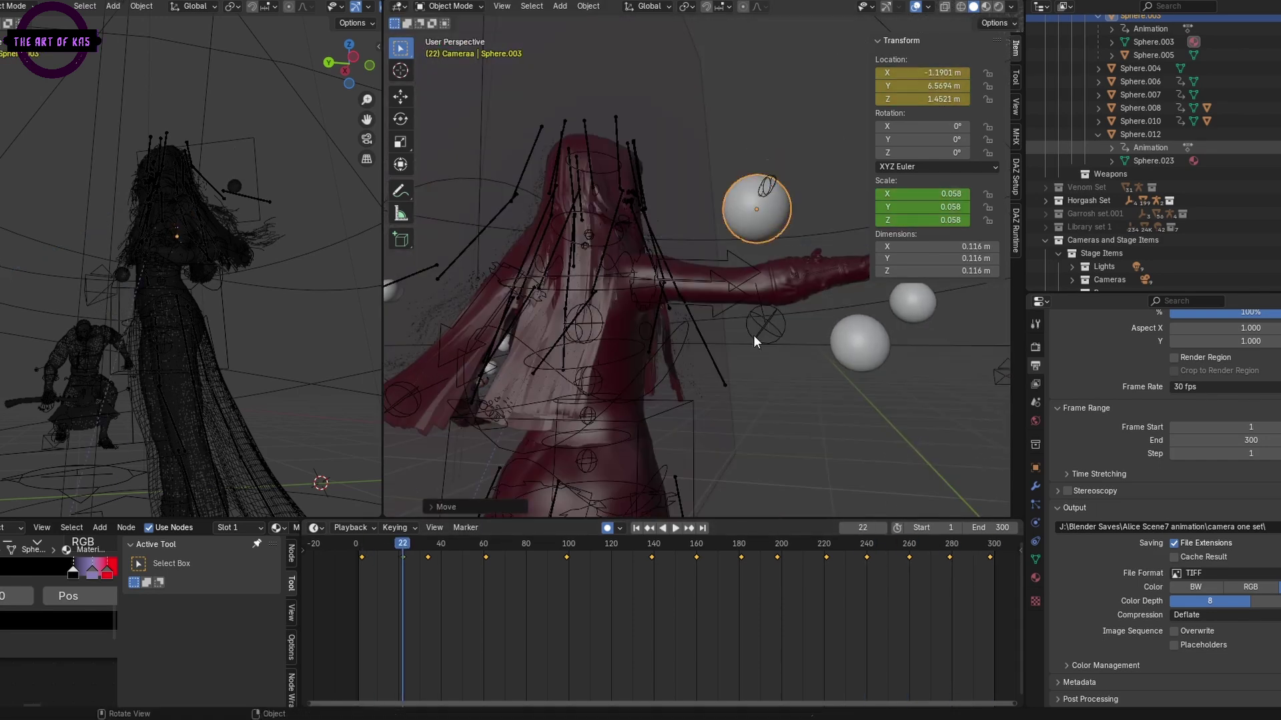
key("g")
left_click(681, 342)
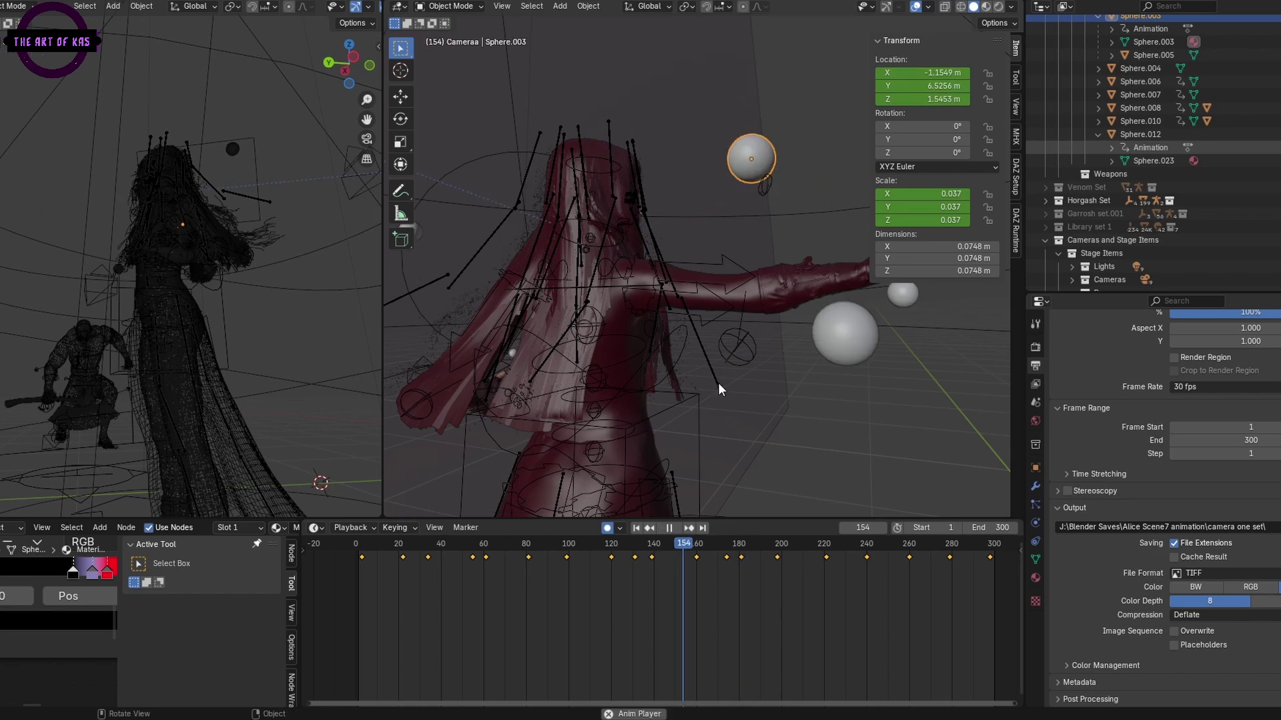
left_click(717, 557)
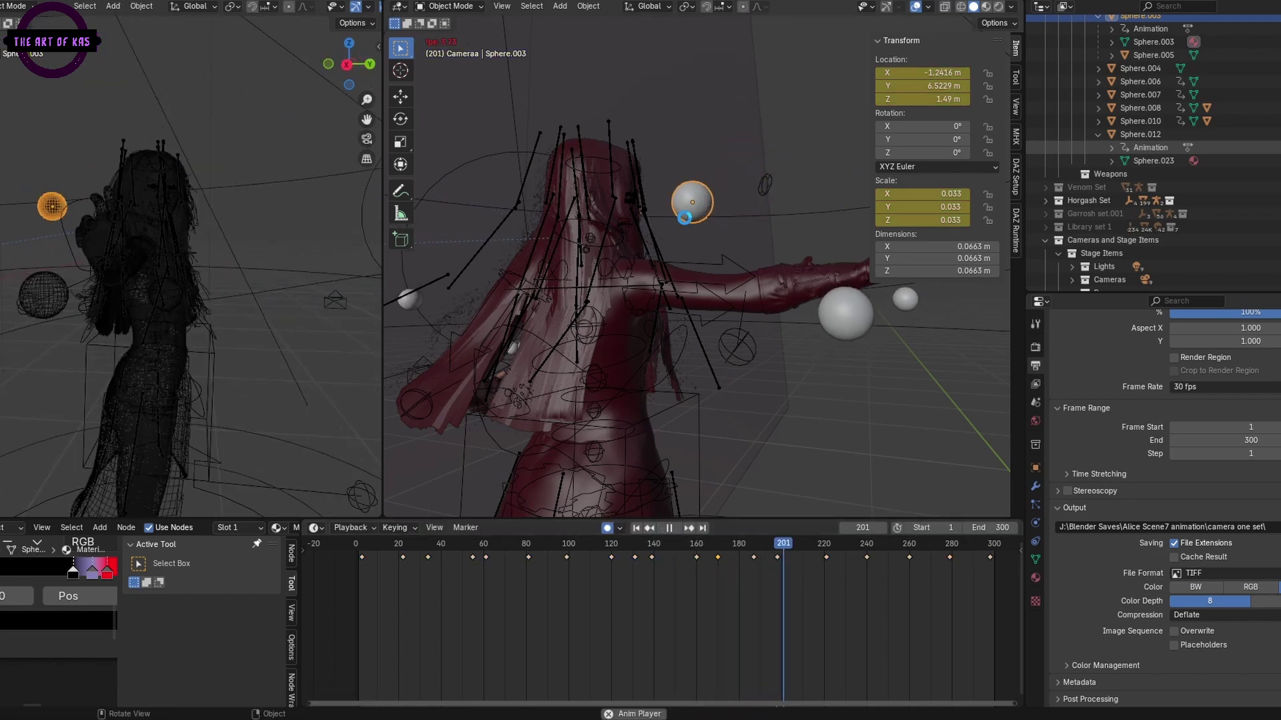
key("space")
- Save the file and view the scene through the active camera
key("ctrl+s")
scroll(661, 614, "down", 10, "ctrl")
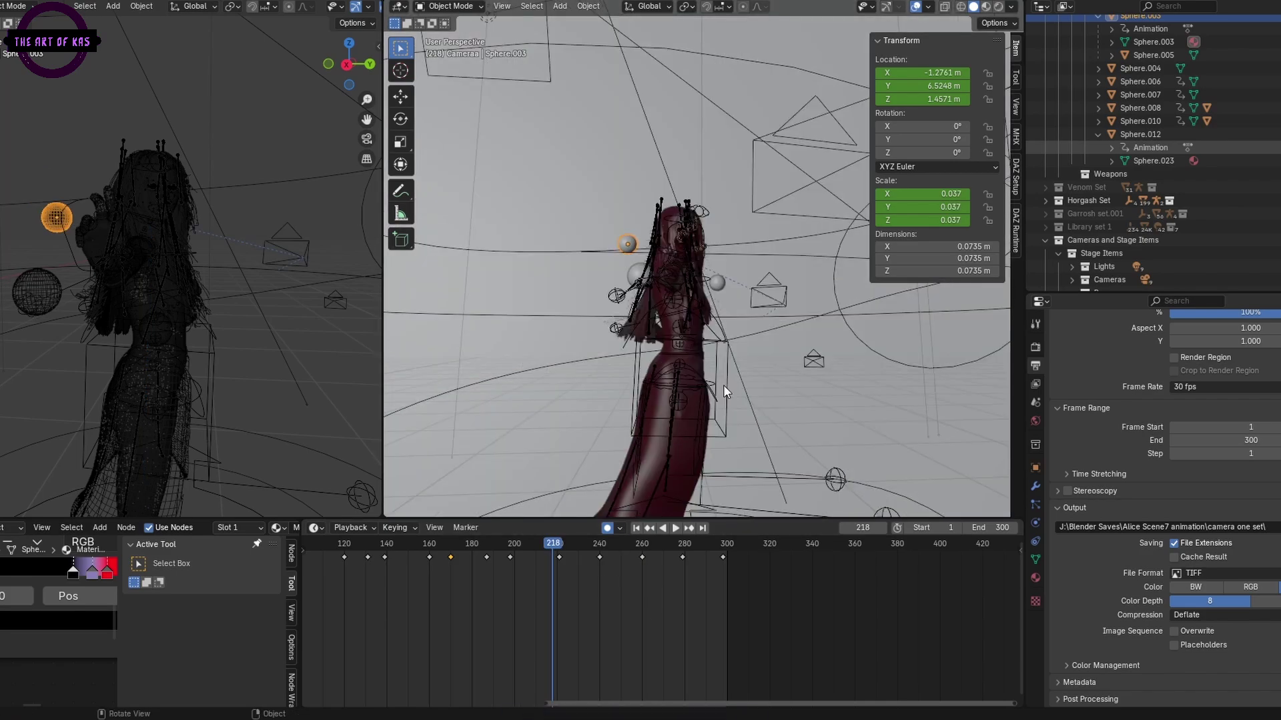
key("ctrl+s")
key("KP_0")
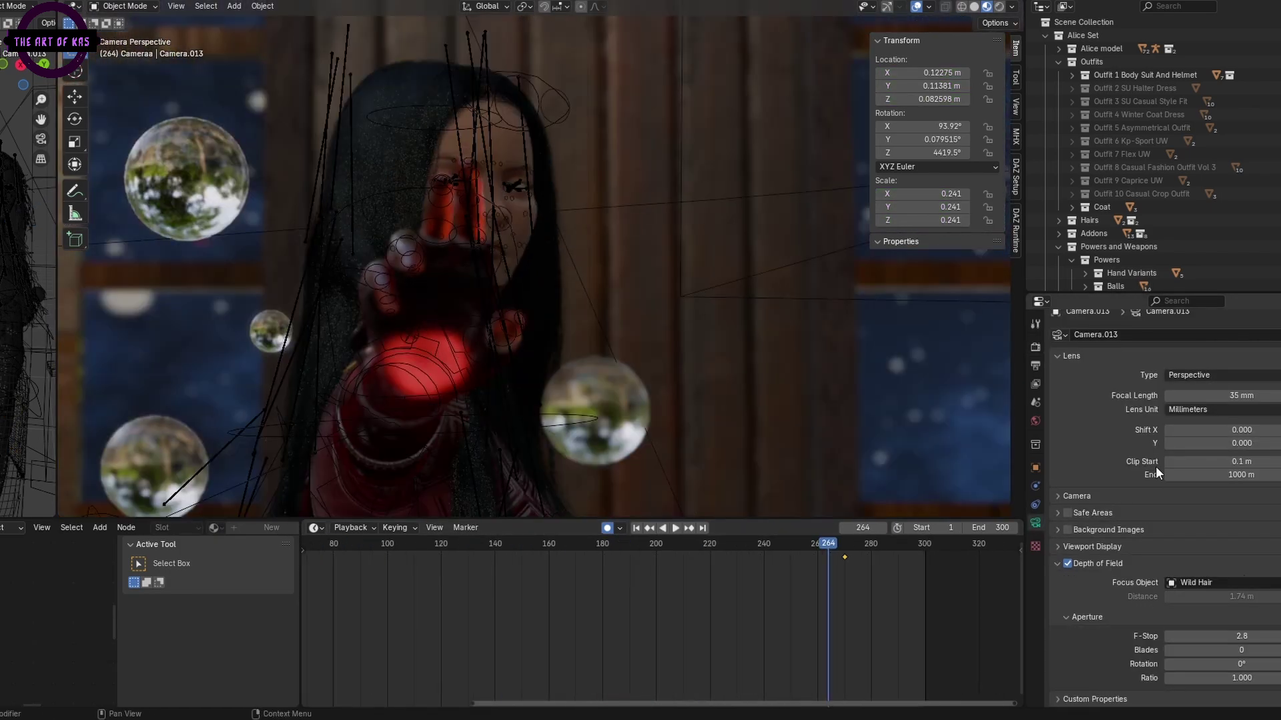
- Pick Genesis 8 Female as the depth of field focus object of Camera.013 and check the focus at several frames
key("e")
left_click(654, 392)
left_click(478, 544)
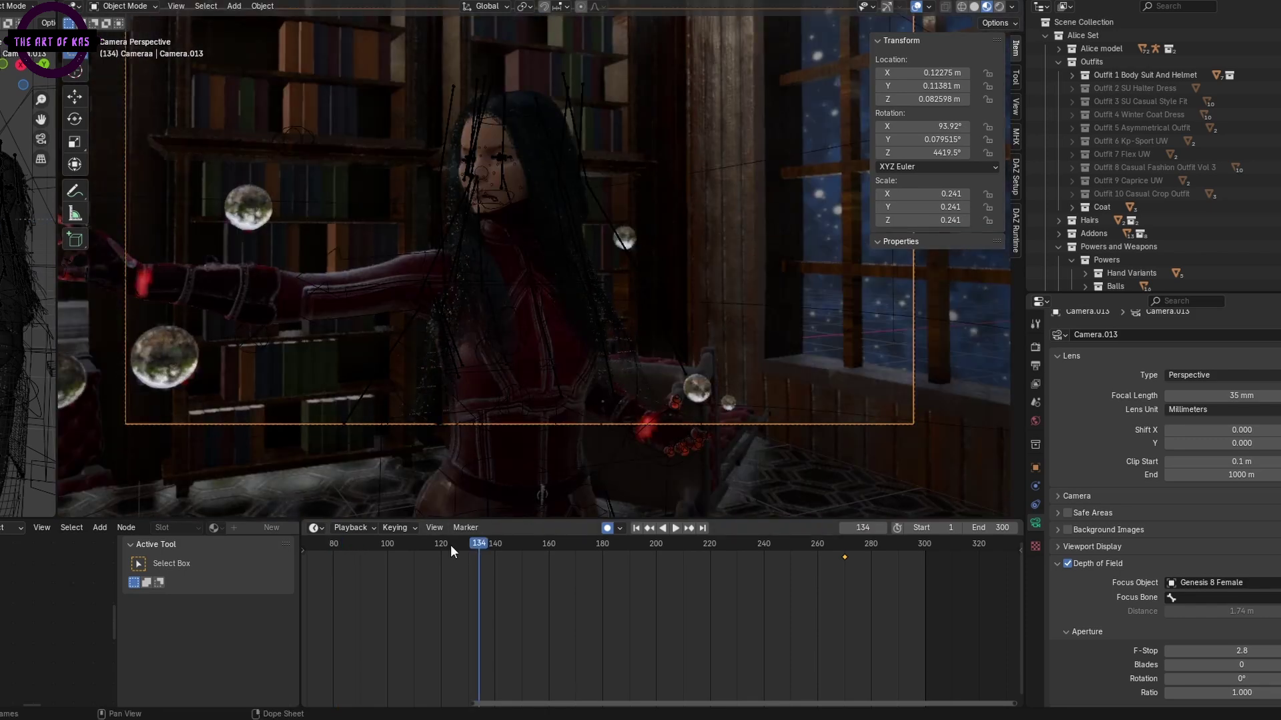
mouse_move(450, 545)
left_mouse_down()
mouse_move(787, 542)
mouse_move(403, 543)
mouse_move(446, 547)
left_mouse_up()
key("Home")
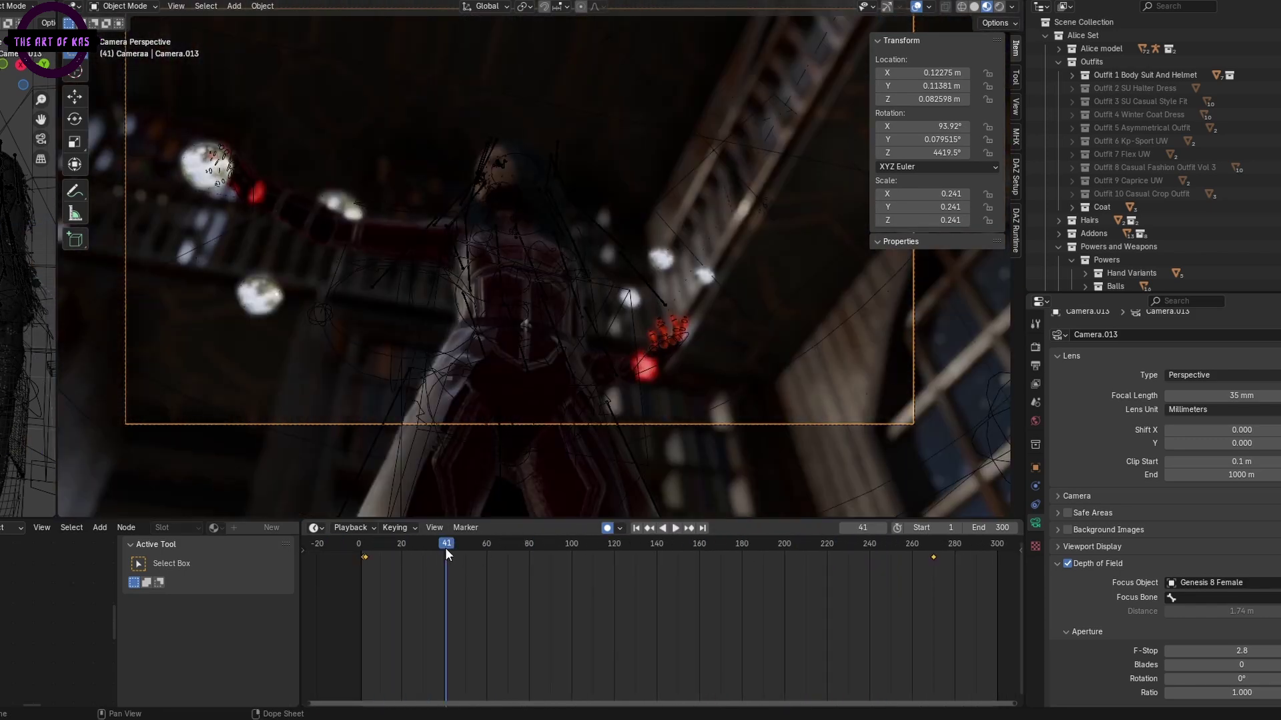
left_click(745, 543)
- Clear the camera's focus object, set the focus distance to 1.42 m at frame 182, and scrub through the animation
left_click(1271, 582)
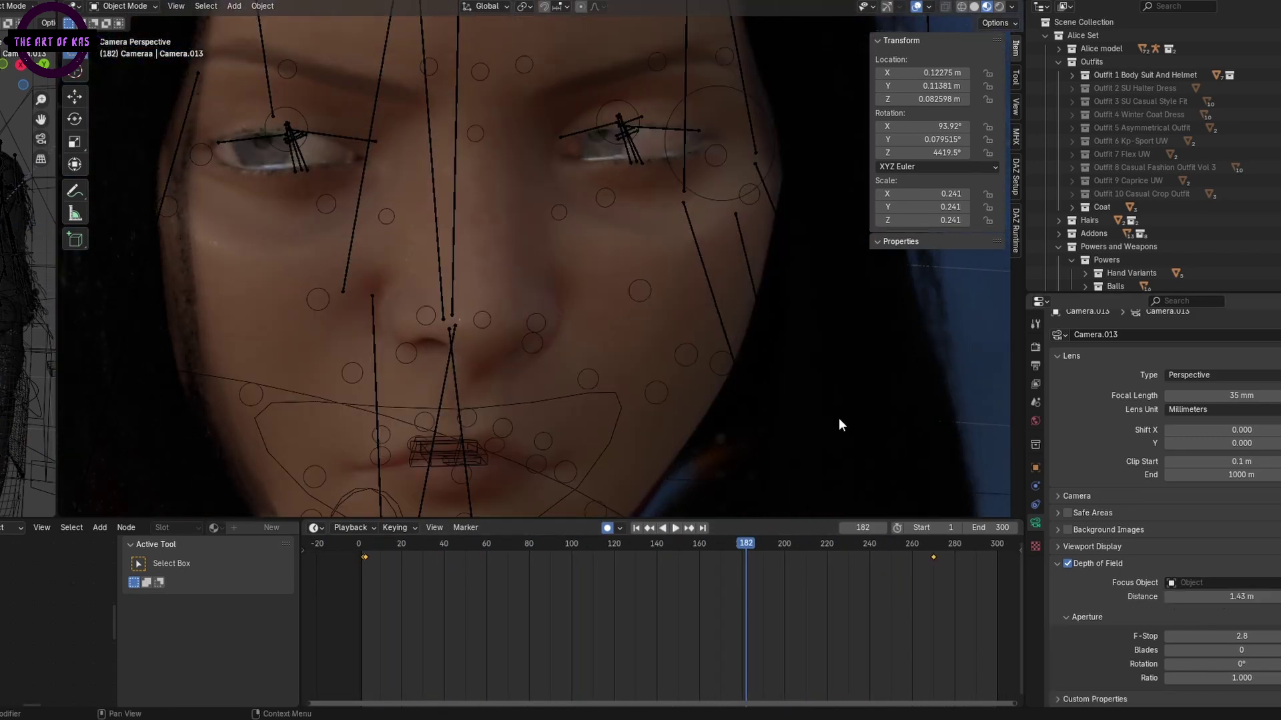
left_click(1168, 596)
left_click(1168, 596)
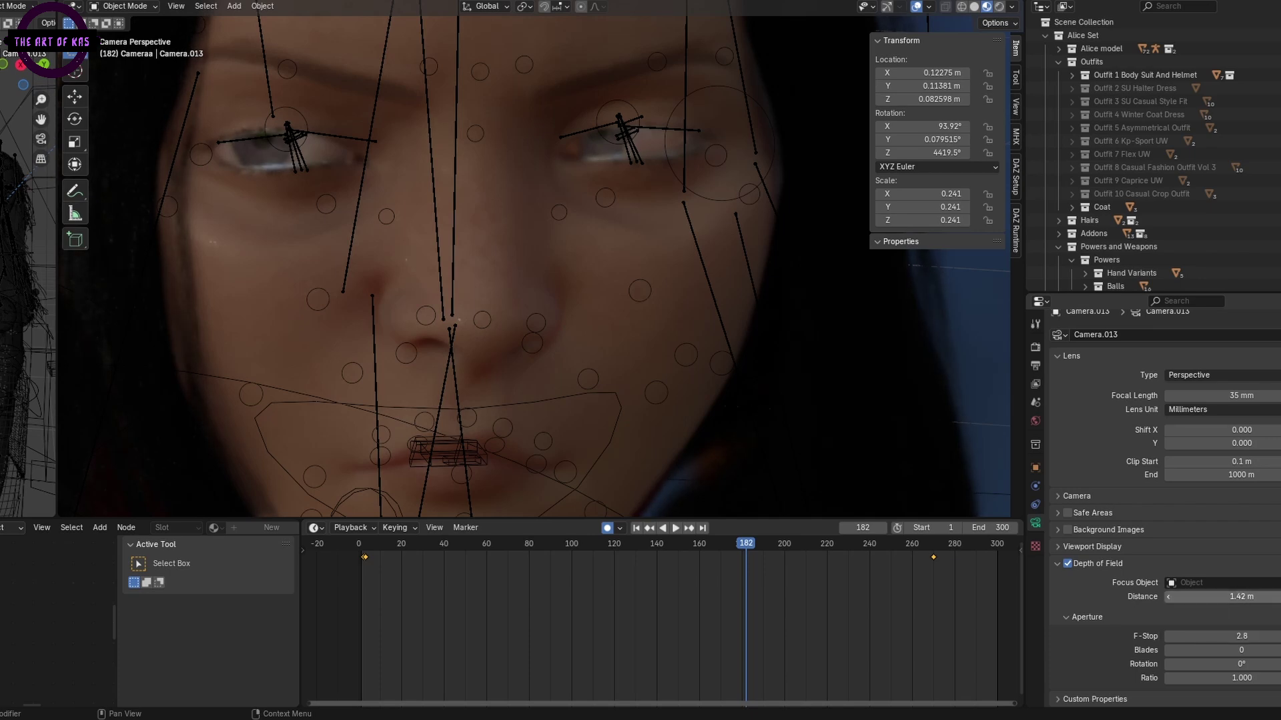
mouse_move(907, 544)
left_mouse_down()
mouse_move(500, 544)
mouse_move(914, 545)
left_mouse_up()
left_click_drag(414, 545, 539, 557)
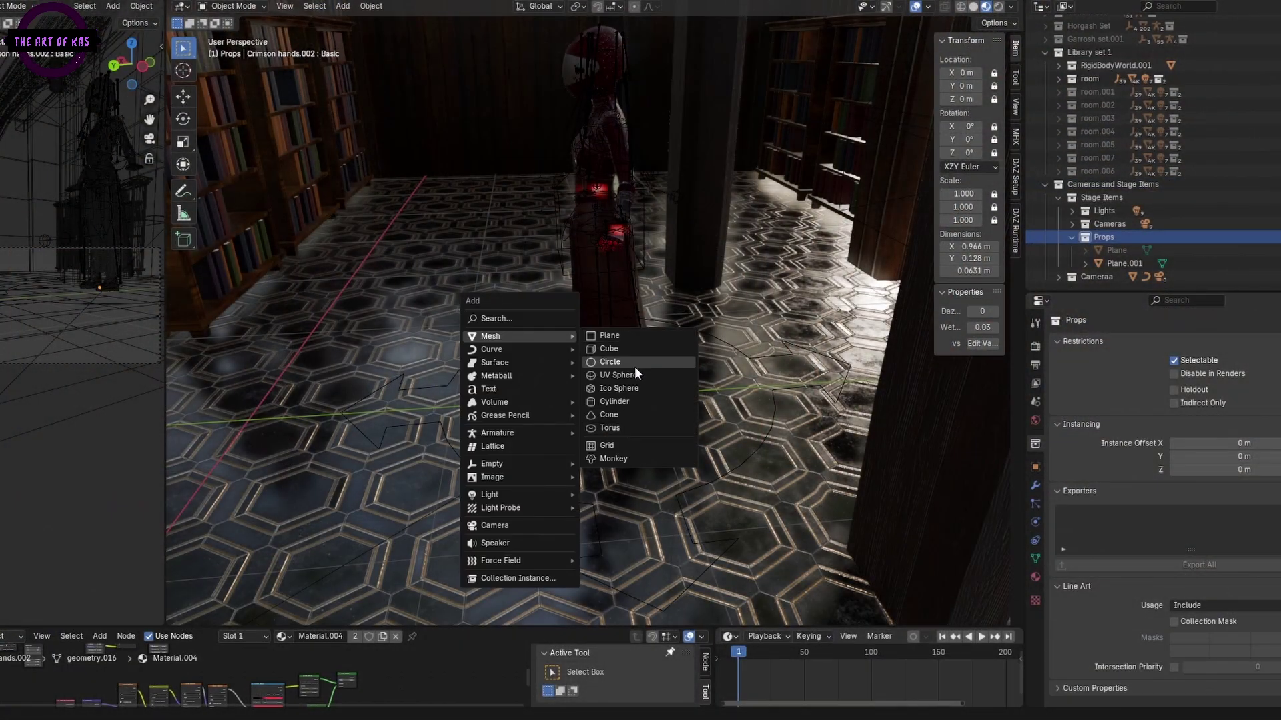
- Add a 2 m plane to the Props collection and raise it to just above the floor under the character's boots
left_click(627, 337)
scroll(690, 333, "up", 5)
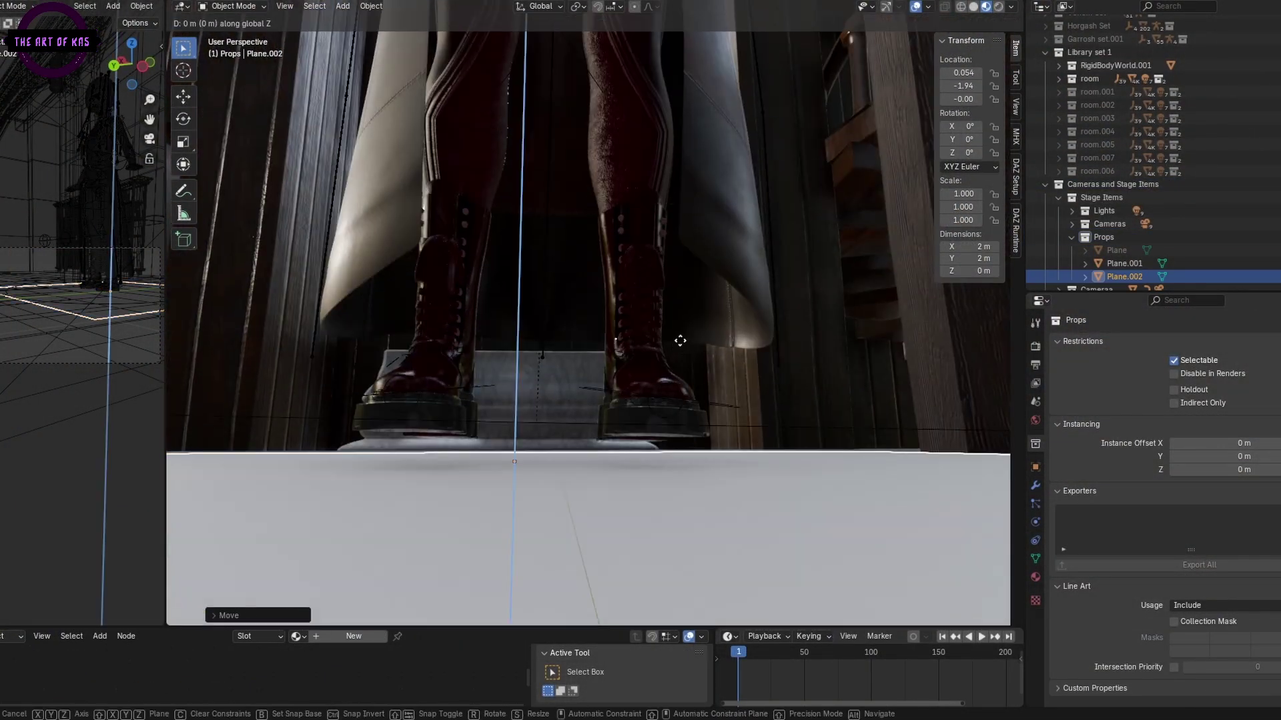
mouse_move(690, 334)
middle_mouse_down()
mouse_move(660, 355)
mouse_move(687, 329)
middle_mouse_up()
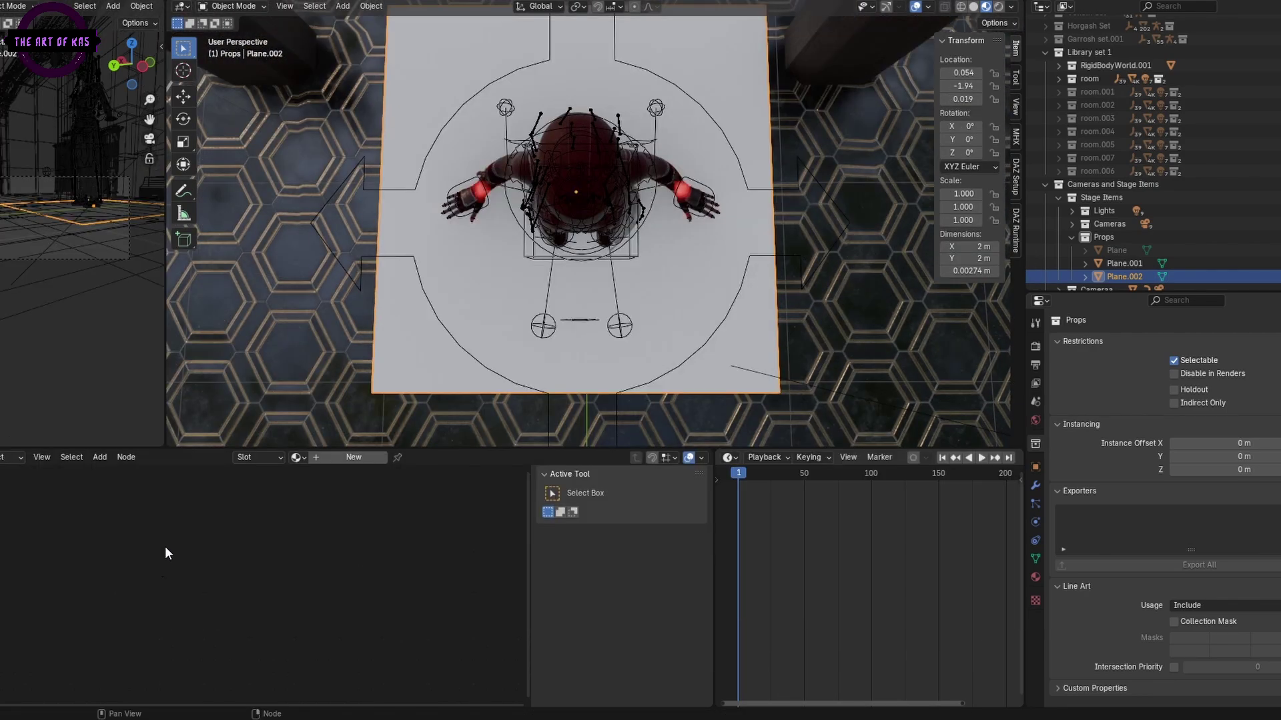
- Give the plane a material with the copied red glass and emission nodes, and scale it to about 0.793 by 0.673
left_click(353, 457)
key("ctrl+v")
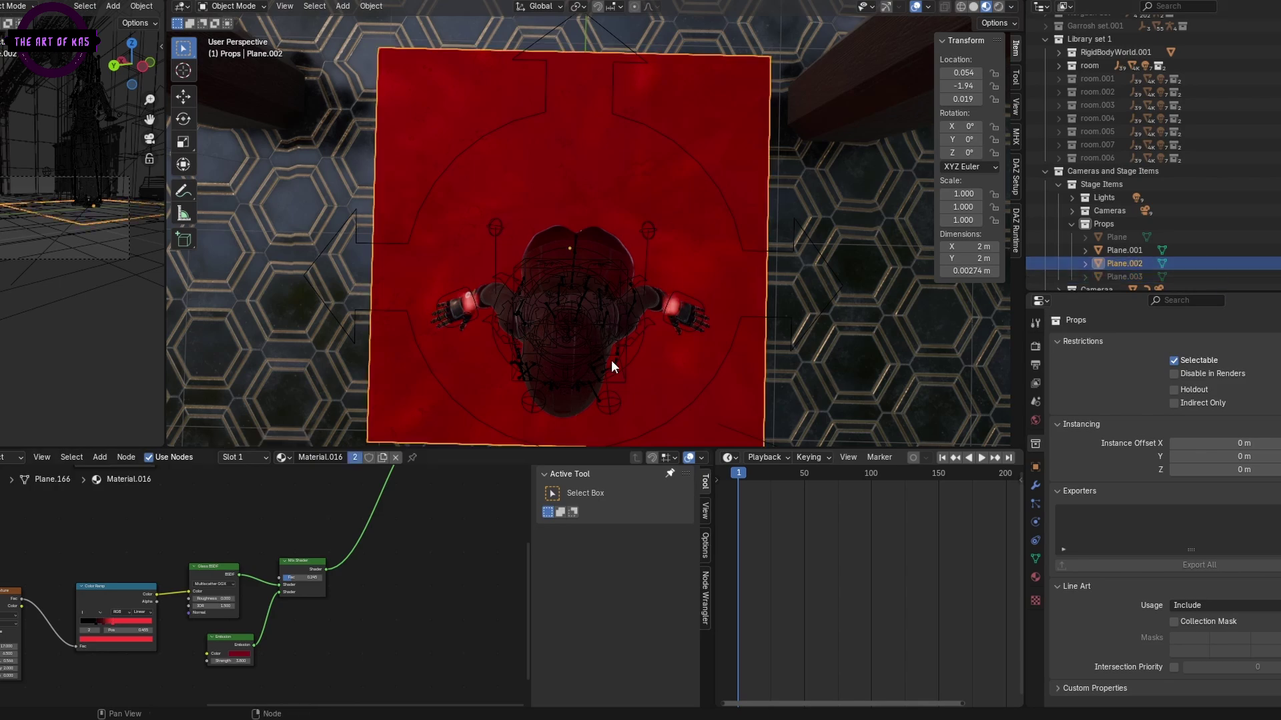
mouse_move(611, 359)
middle_mouse_down()
mouse_move(607, 232)
mouse_move(758, 313)
mouse_move(626, 212)
mouse_move(678, 227)
mouse_move(619, 382)
middle_mouse_up()
key("s")
key("x")
- Keyframe the red plane's location and scale at frame 100
key("Up")
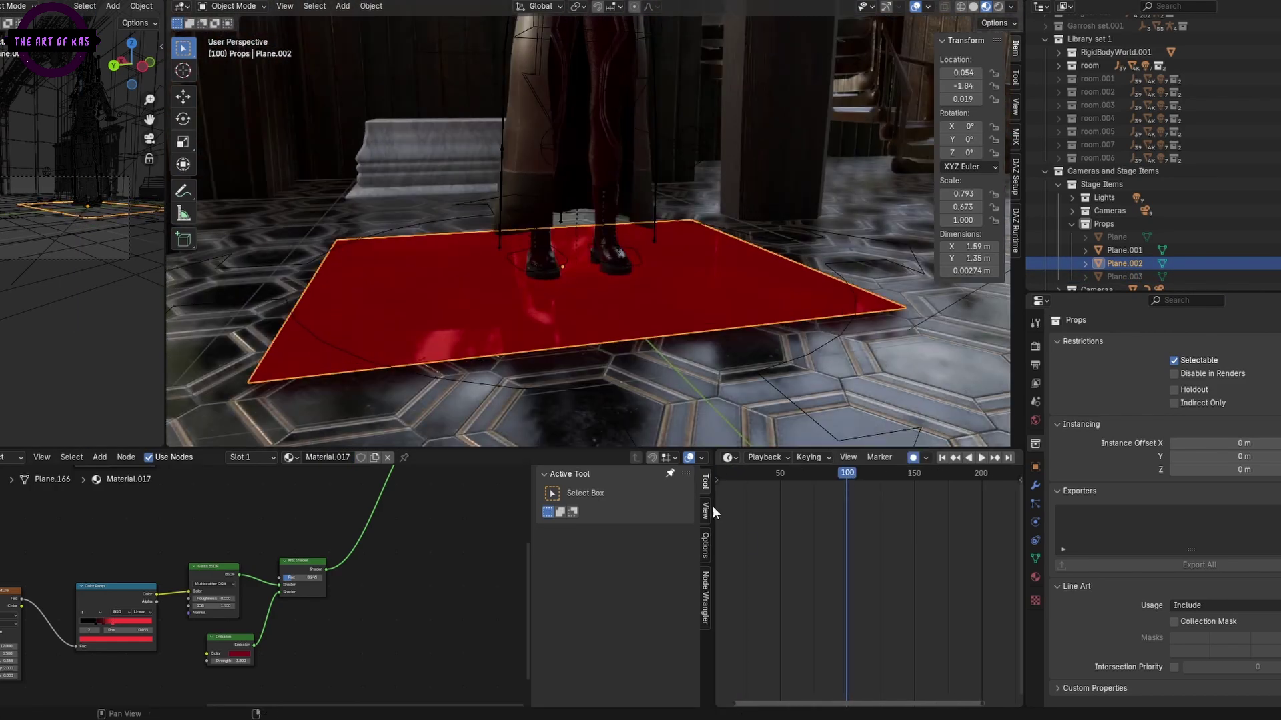
scroll(686, 89, "up", 5)
scroll(707, 153, "down", 8)
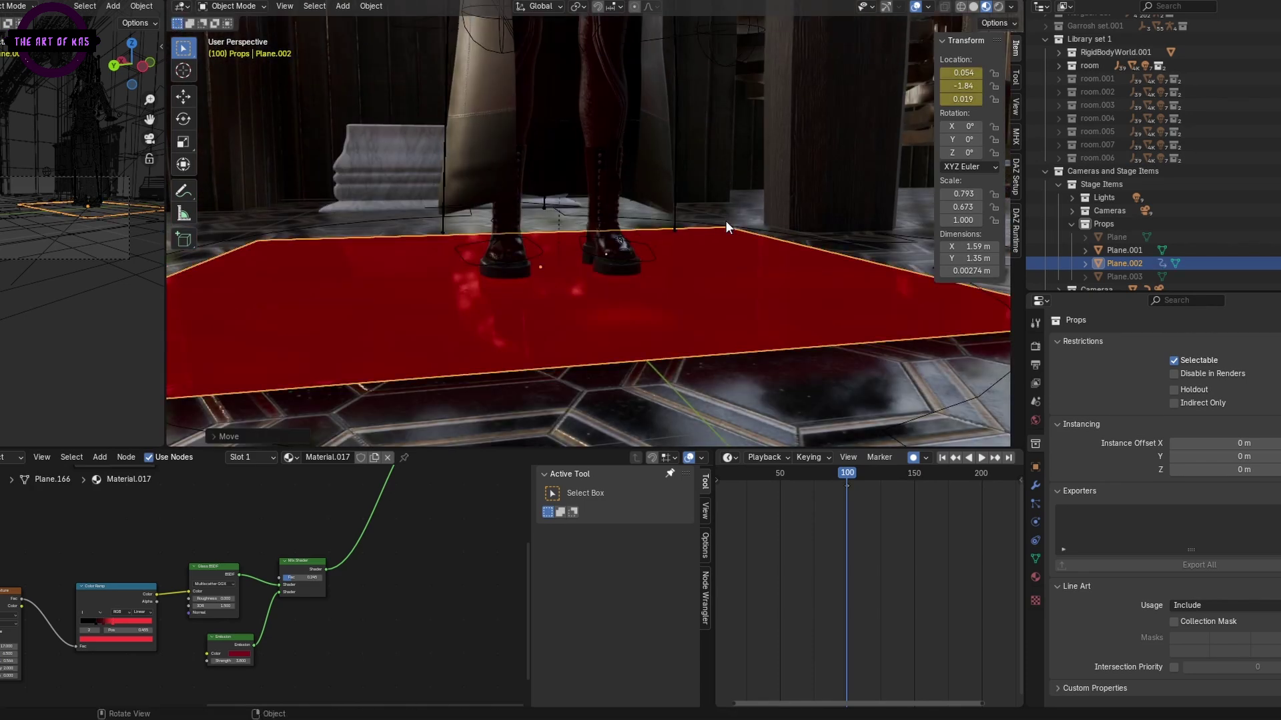
key("z")
mouse_move(702, 202)
middle_mouse_down()
mouse_move(727, 194)
mouse_move(733, 214)
middle_mouse_up()
key("z")
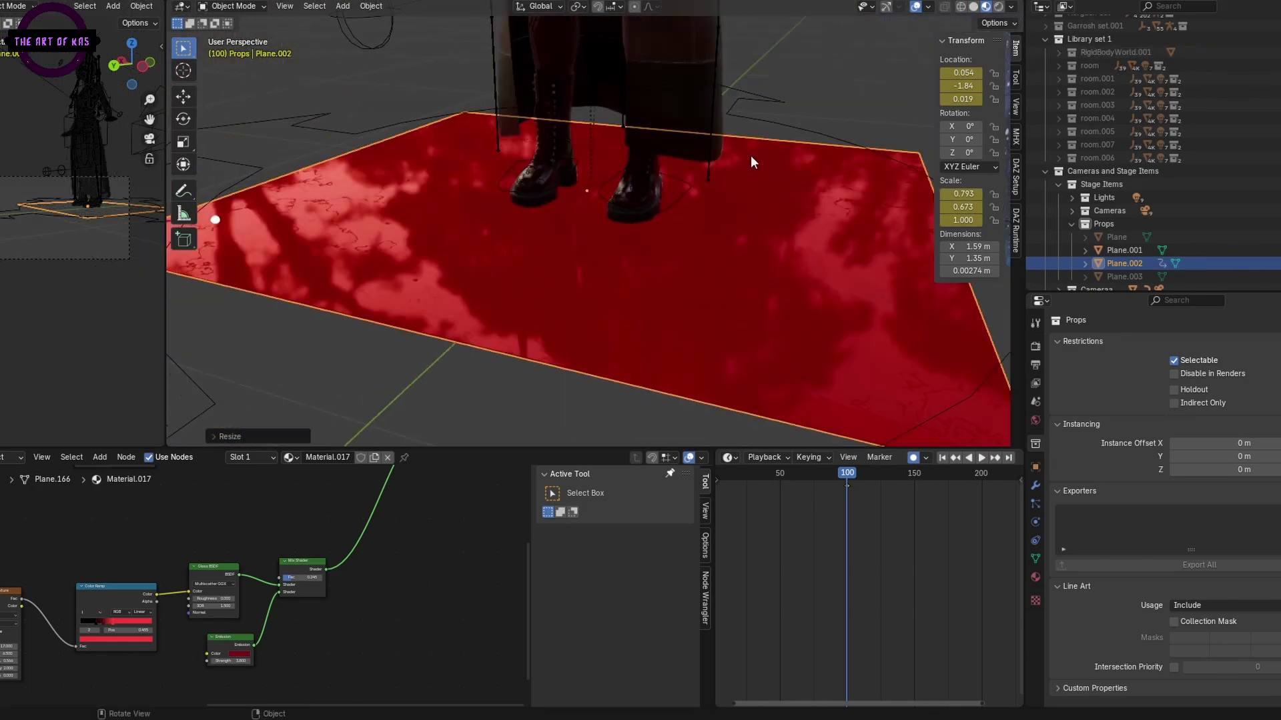
- Enlarge the timeline, go to frame 50 and set the scene's end frame to 510
left_click(792, 487)
left_click(825, 487)
left_click_drag(714, 507, 461, 507)
double_click(974, 457)
type("500")
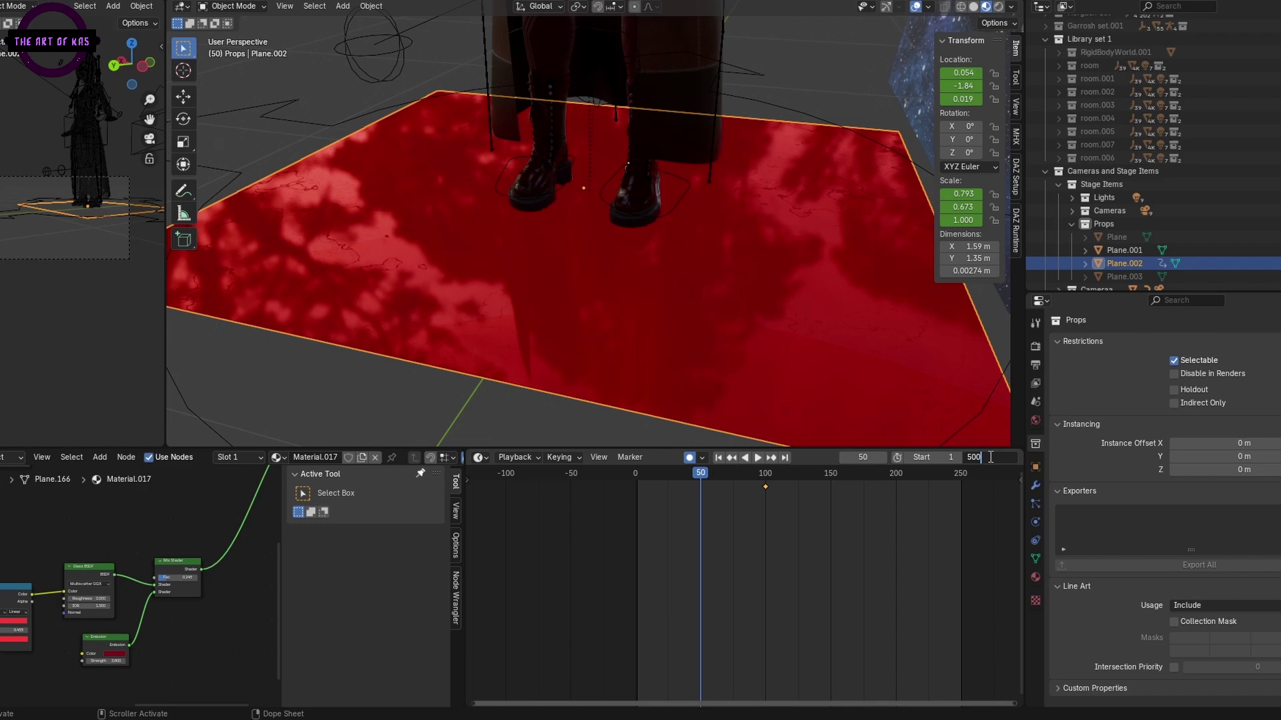
key("BackSpace")
key("BackSpace")
type("10")
key("Return")
- Keyframe the red plane at scale 0 on frame 50 and rotated -360° about Z on frame 100
left_click(1035, 577)
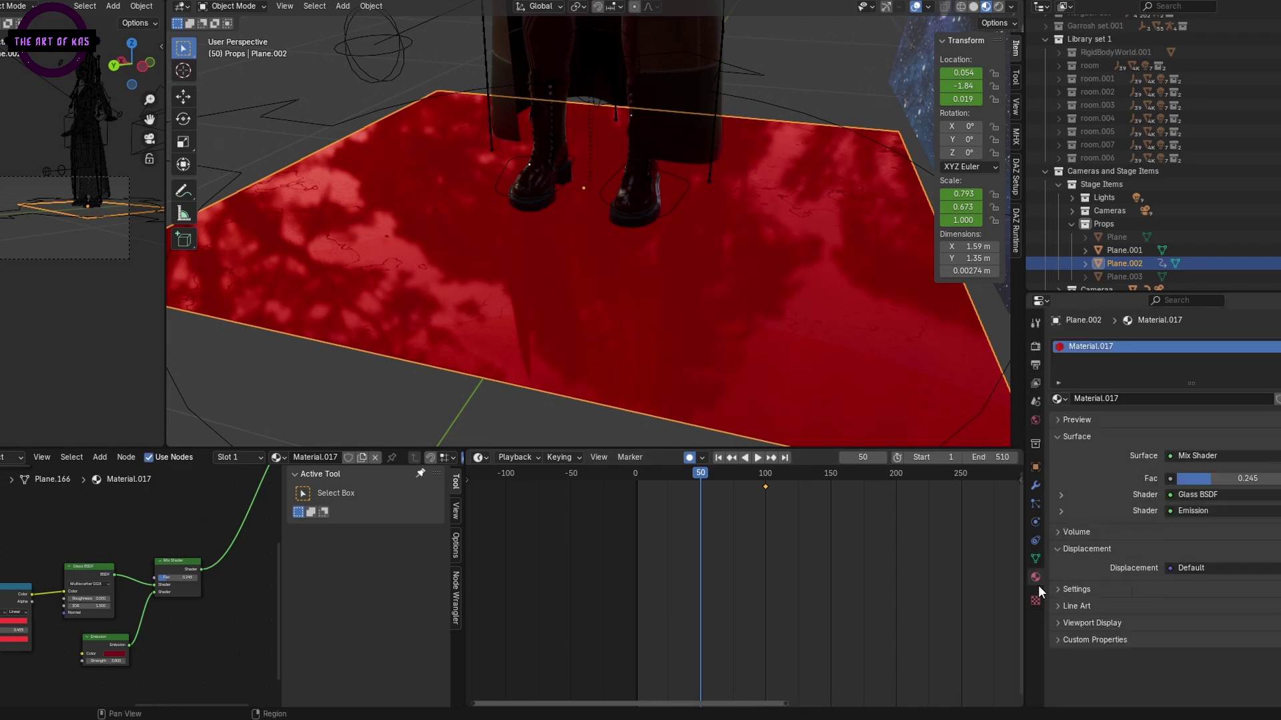
type("s0")
key("Return")
key("r")
key("Return")
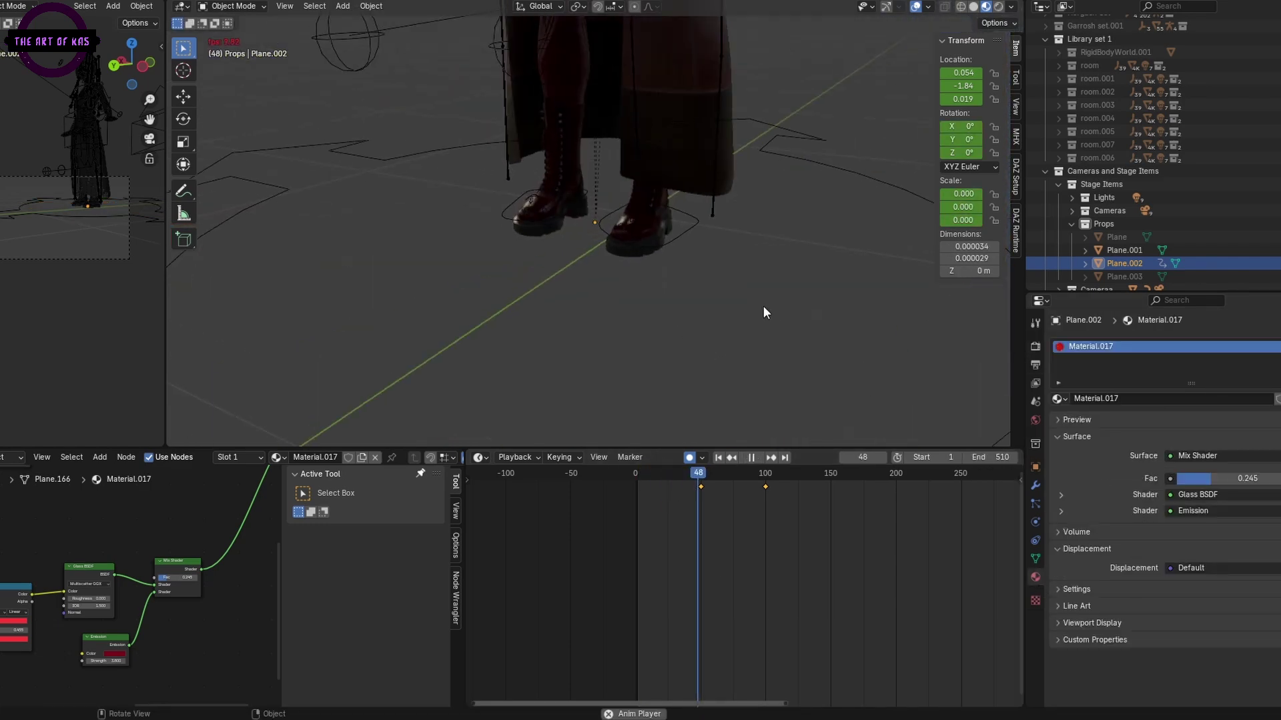
left_click(764, 481)
left_click(697, 482)
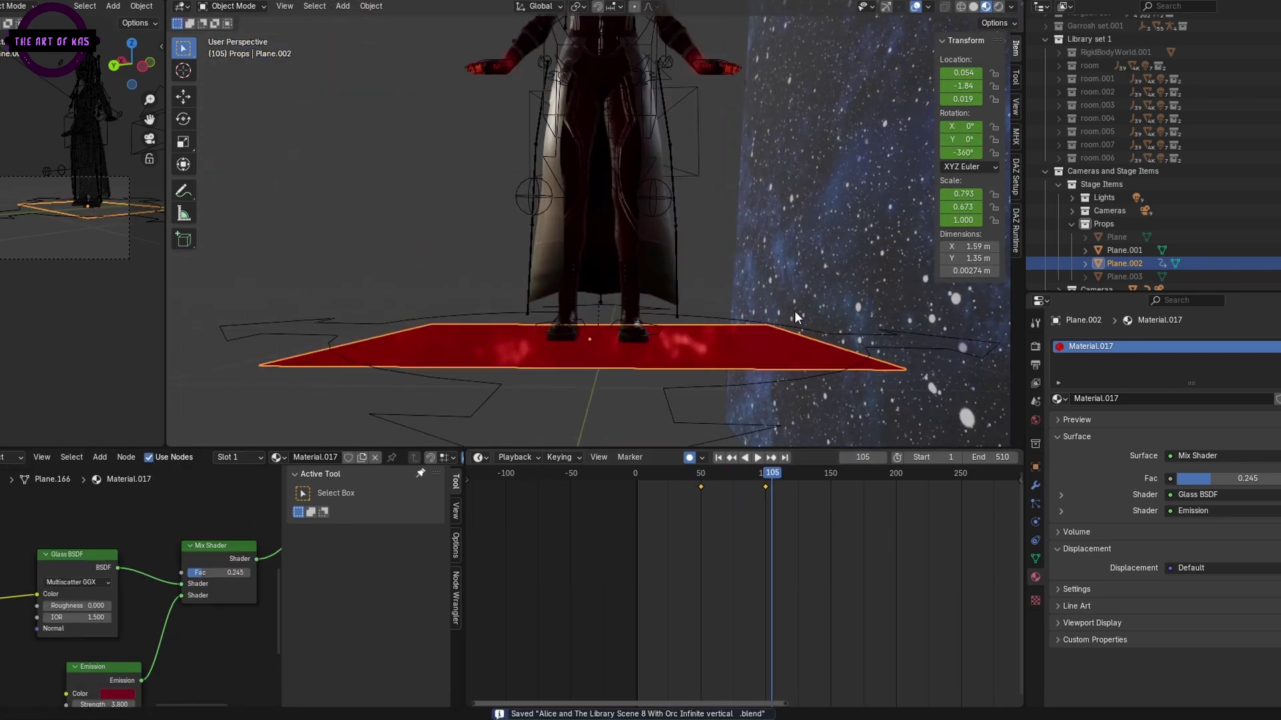
- Rotate the armature Genesis 8 Female.001 to about 0.004°, 1.186° and 180.2° so the character stands level over the plane
middle_click_drag(794, 311, 714, 304)
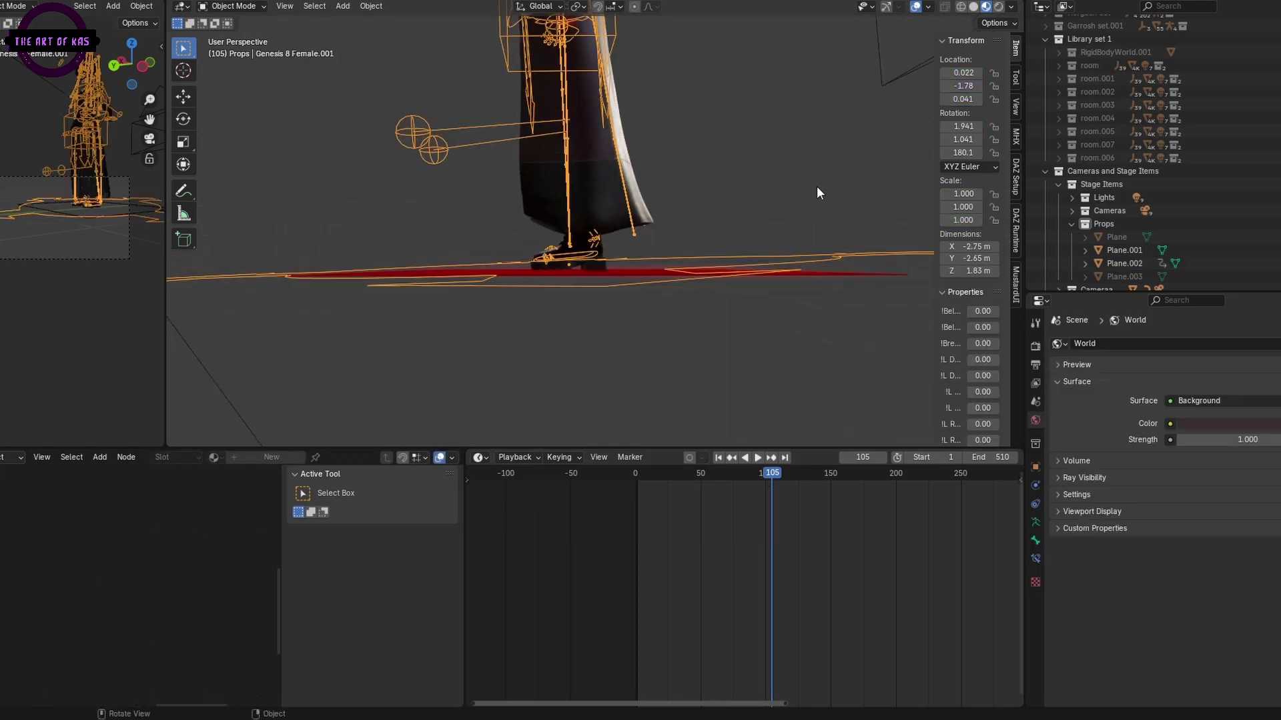
middle_click_drag(838, 194, 758, 304)
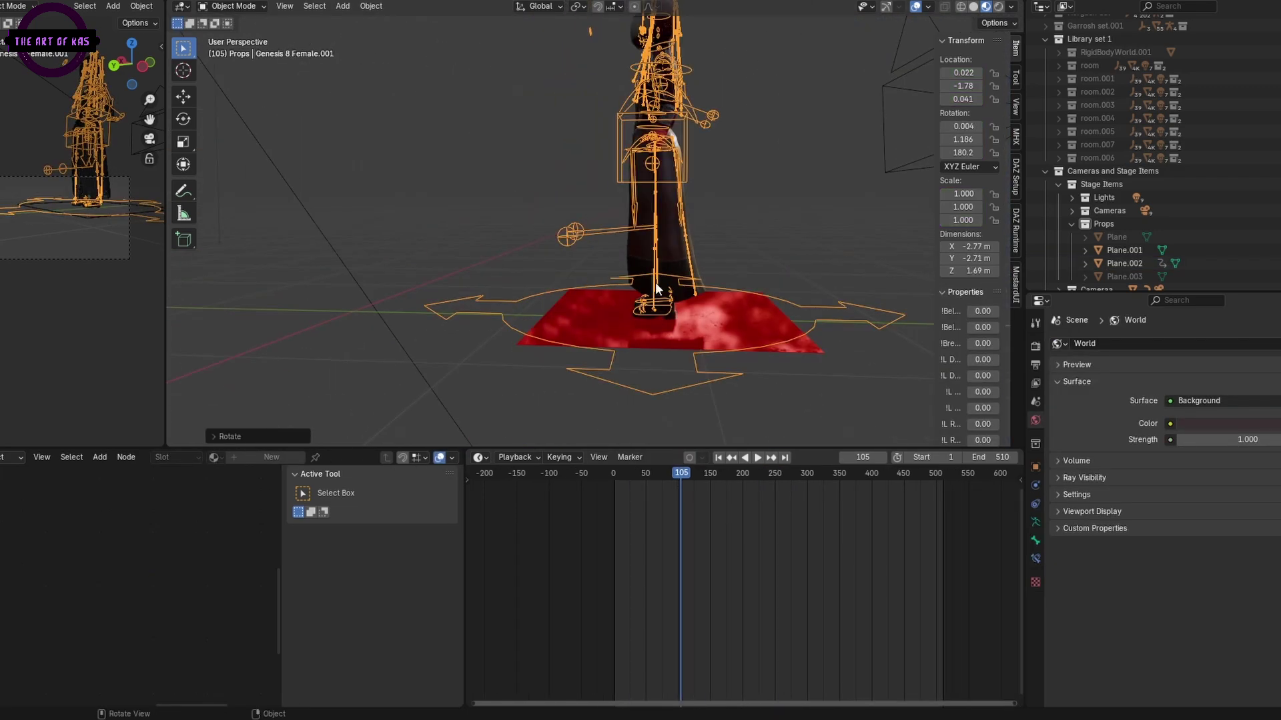
middle_click_drag(778, 387, 695, 267)
middle_click_drag(649, 311, 481, 289)
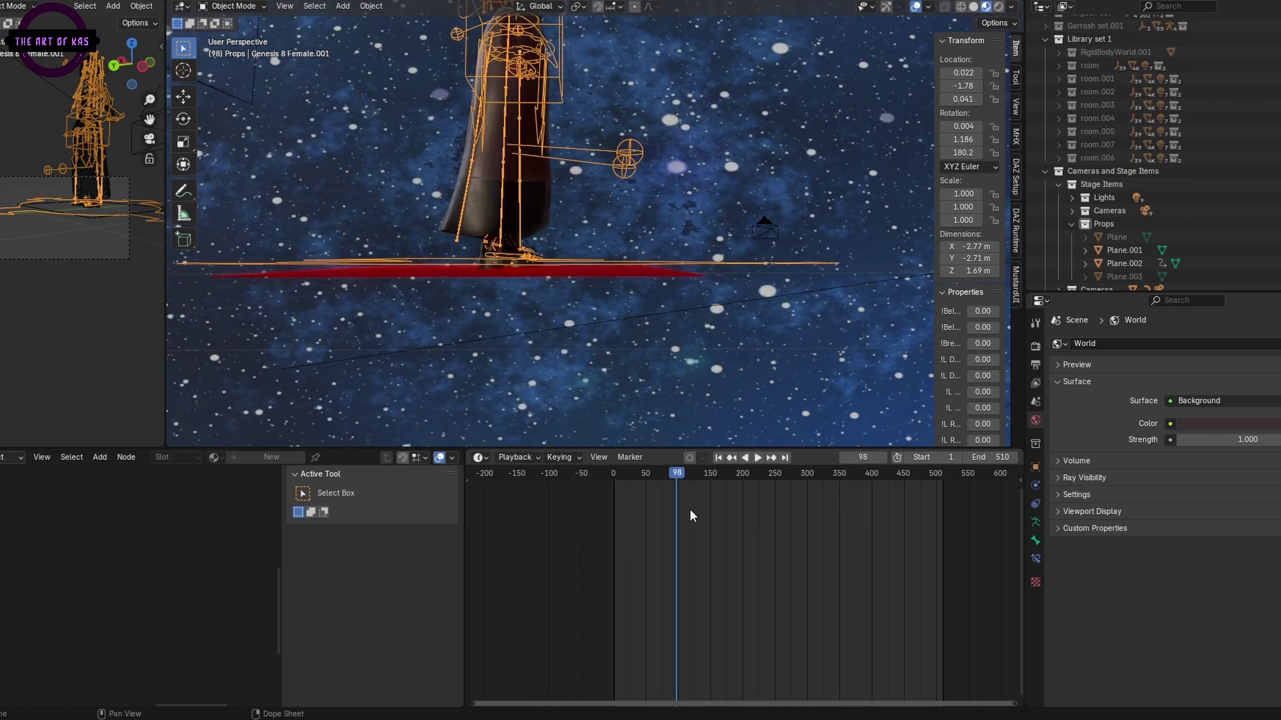
- Move the character onto the floor beside the red plane and keyframe the location at frame 150, with Y about -0.94
key("Right")
key("Right")
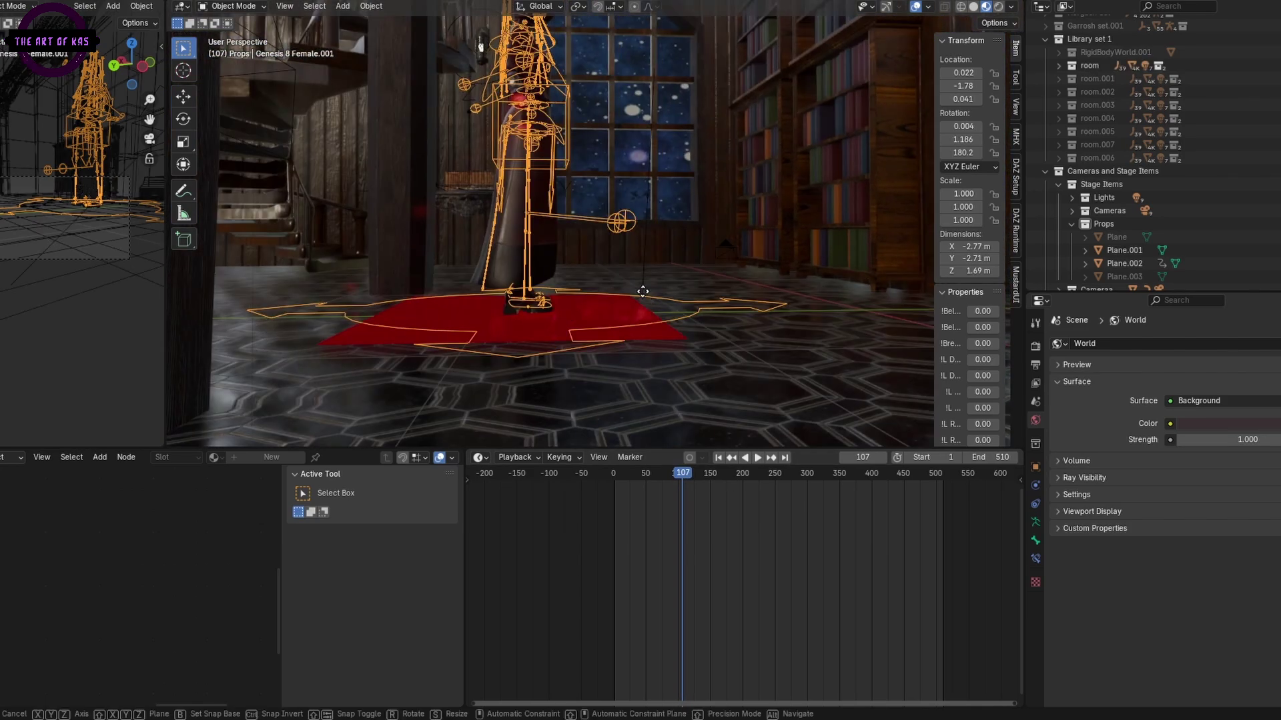
key("g")
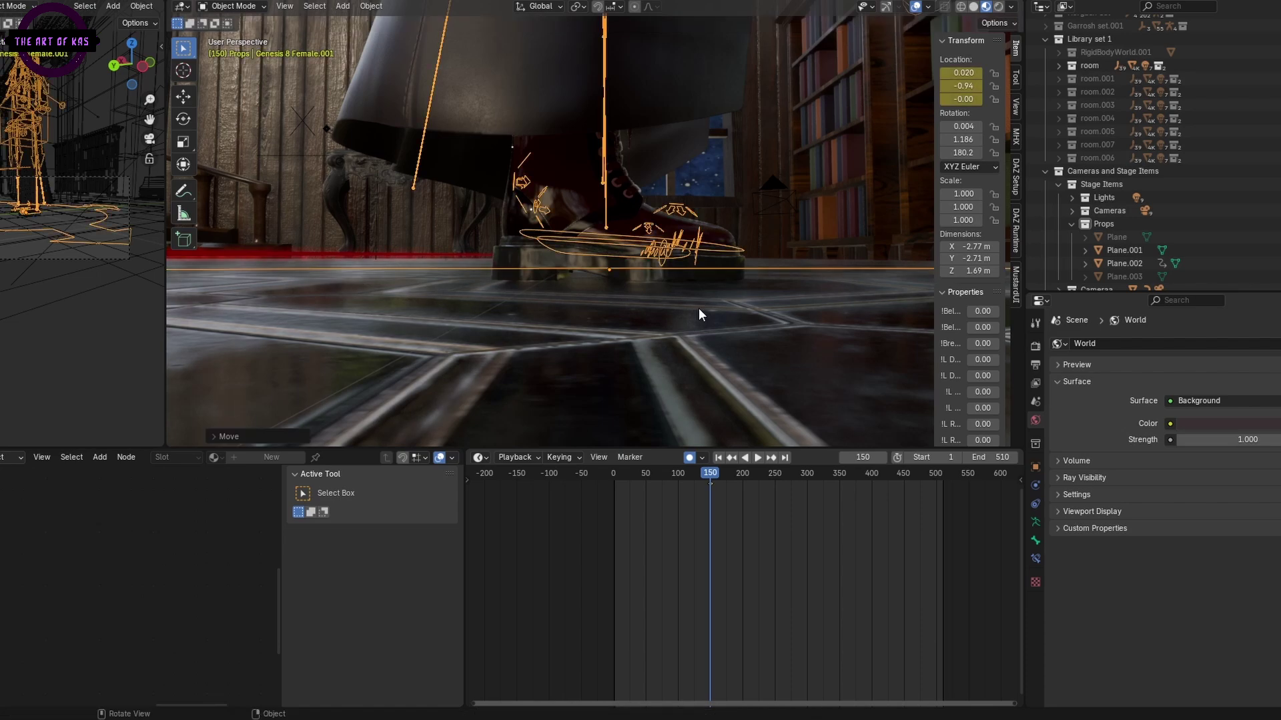
scroll(698, 315, "down", 5)
middle_click_drag(766, 284, 643, 258)
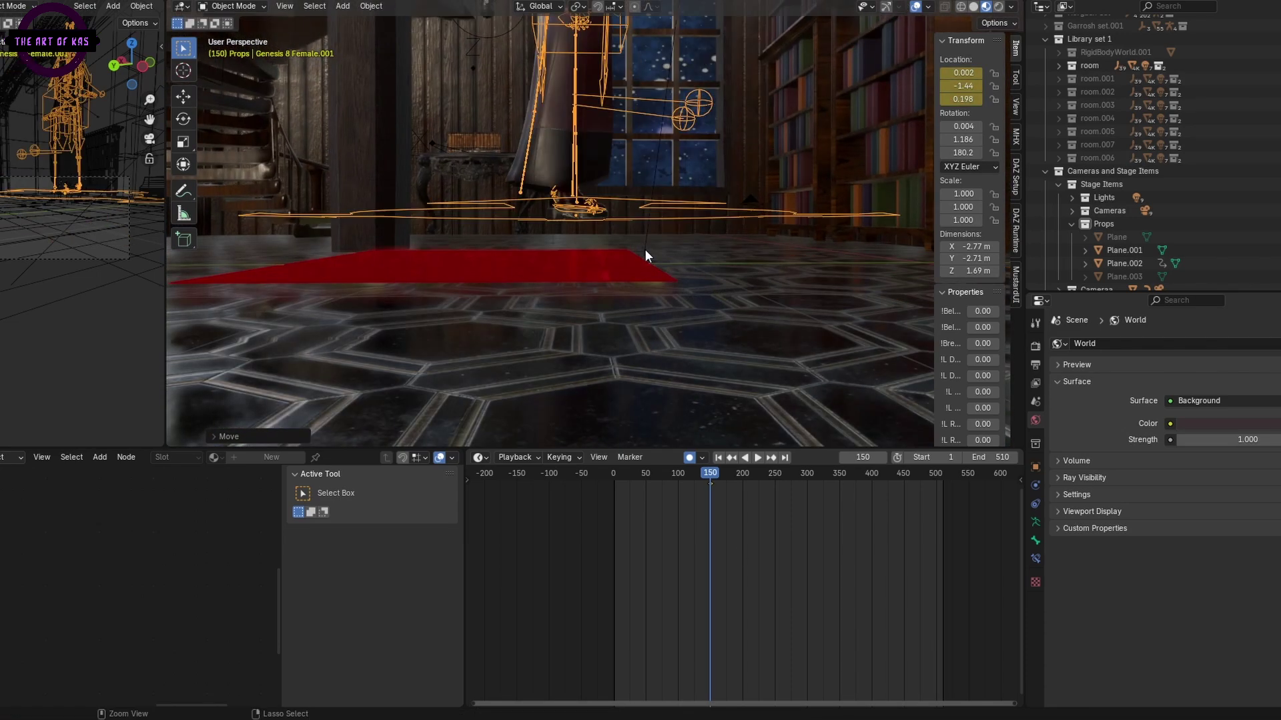
- Keyframe the character in mid-air above the red plane at frame 135, with Z about 0.316
scroll(634, 563, "up", 4)
scroll(634, 564, "up", 5)
left_click_drag(766, 492, 599, 482)
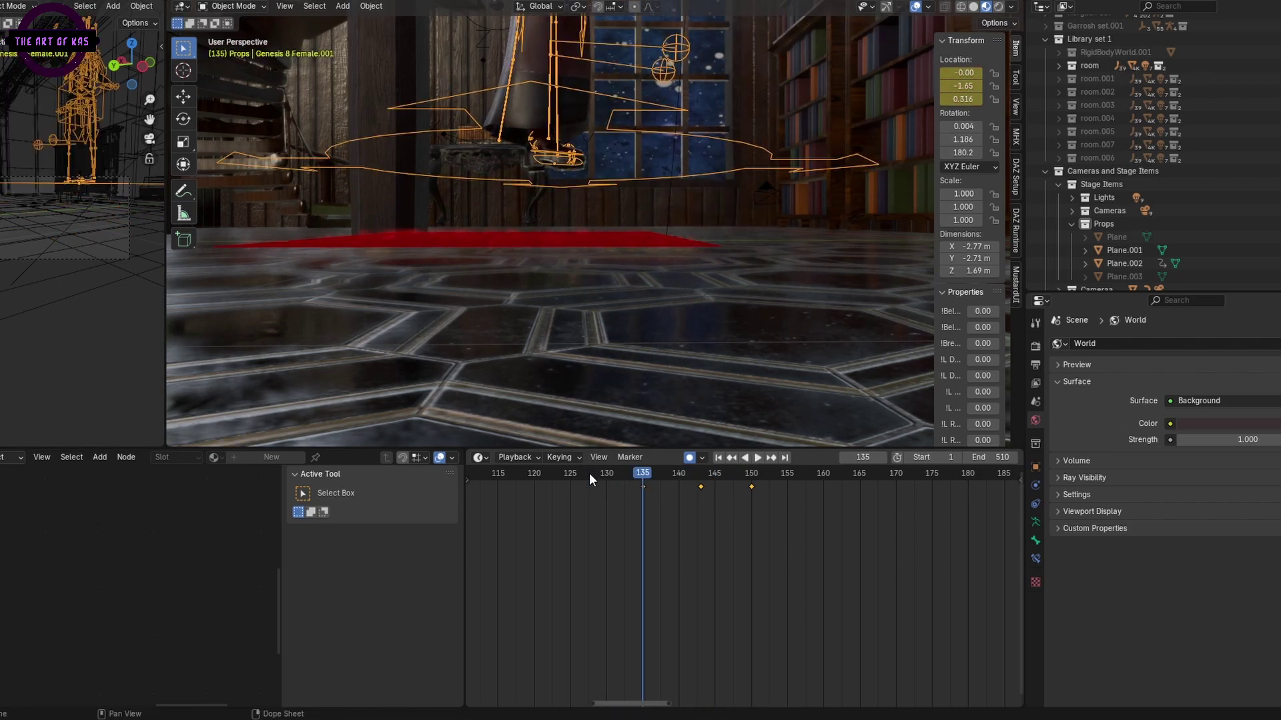
- Keyframe the character below the floor at frame 110, with Z about -1.82, and play the animation
key("g")
left_click(566, 346)
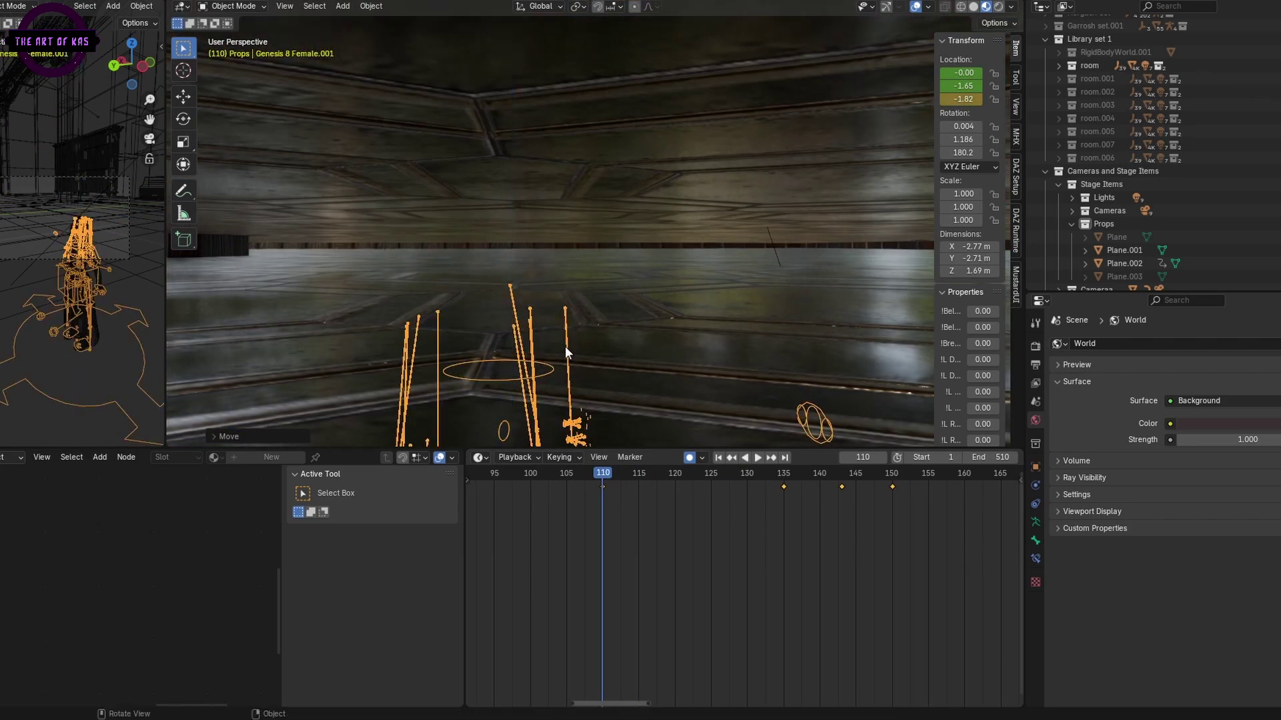
scroll(566, 347, "up", 3)
key("space")
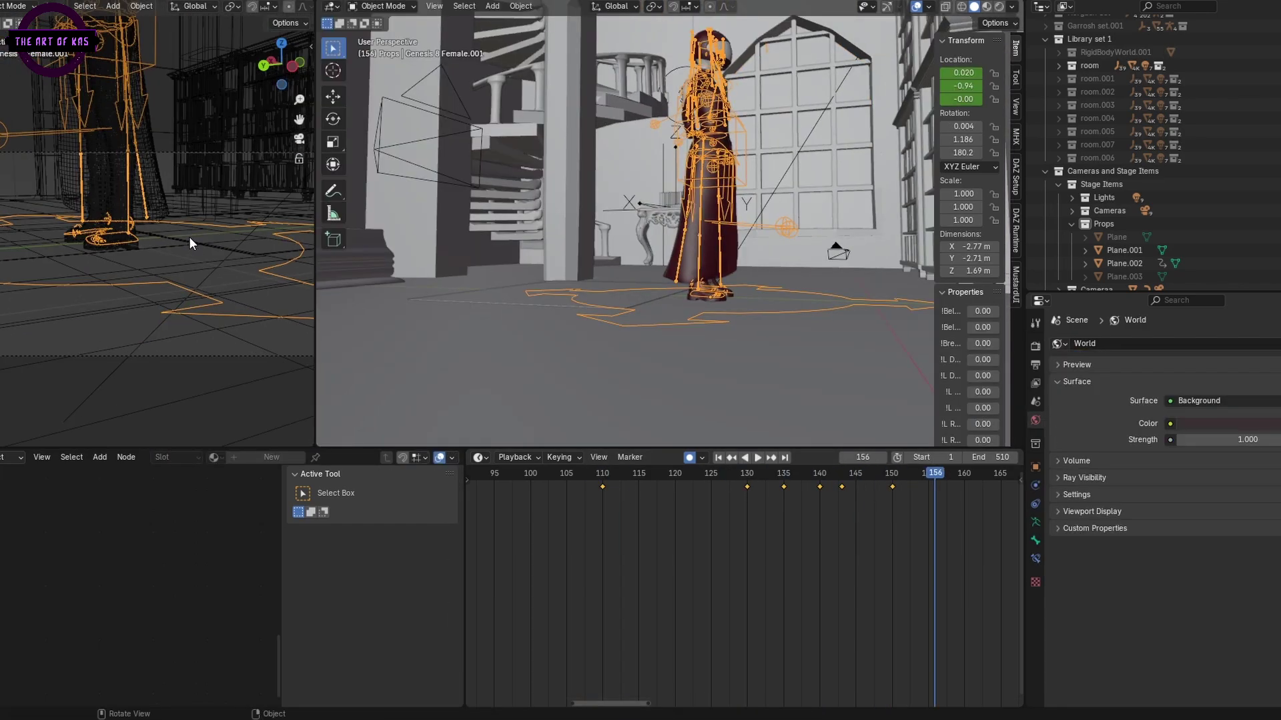
- Shift the character's keyframes at frames 140 and 135 to frames 141 and 137, and replay the jump
left_click_drag(586, 475, 906, 473)
left_click(784, 487)
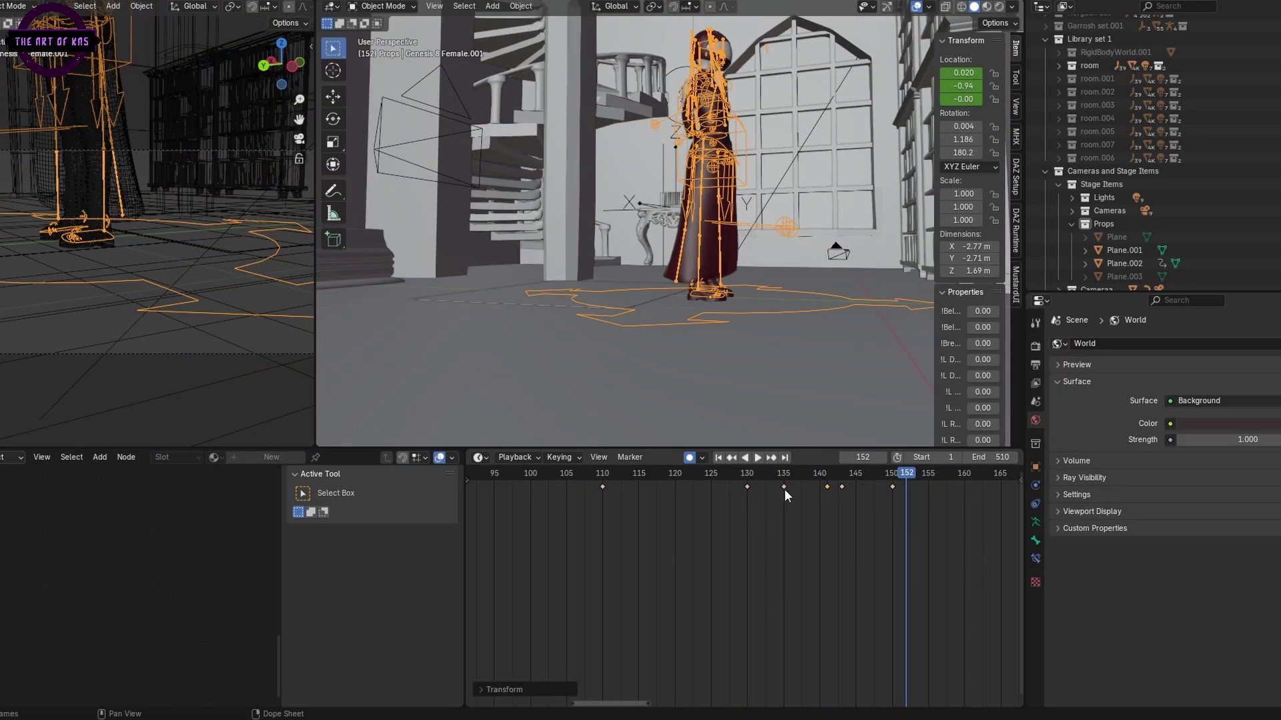
key("g")
left_click(795, 511)
left_click(510, 474)
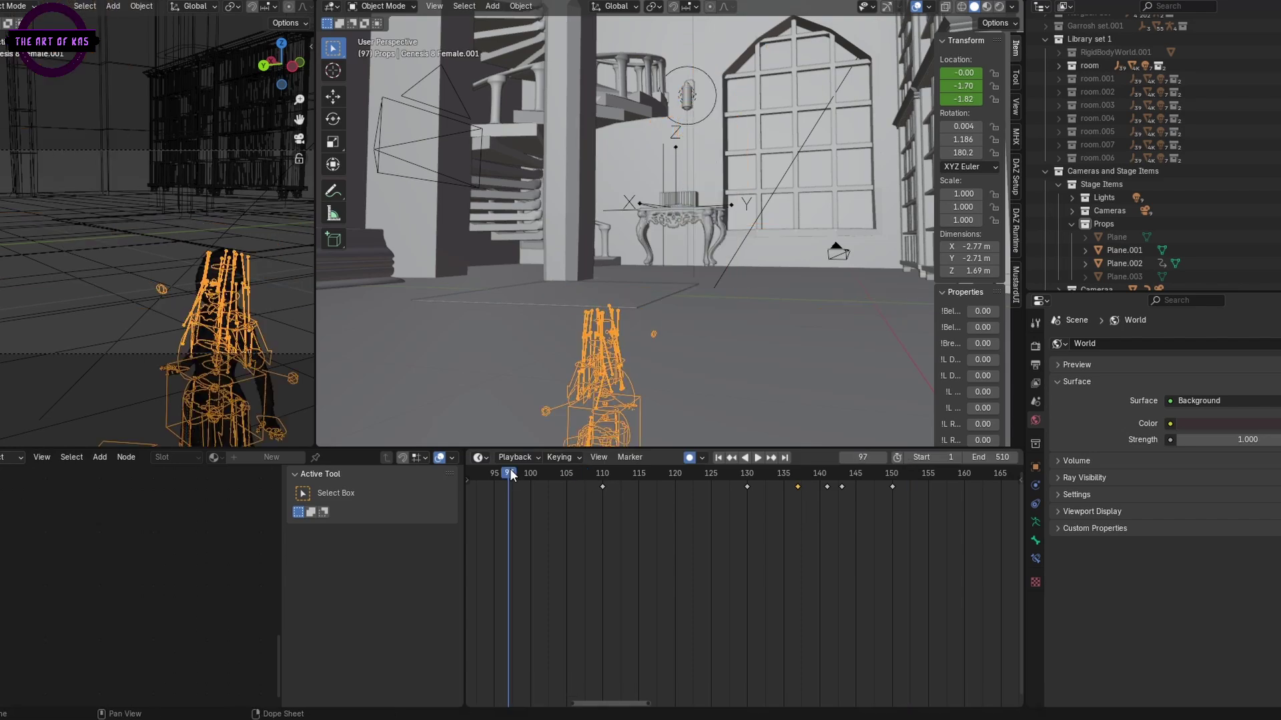
key("space")
left_click(732, 480)
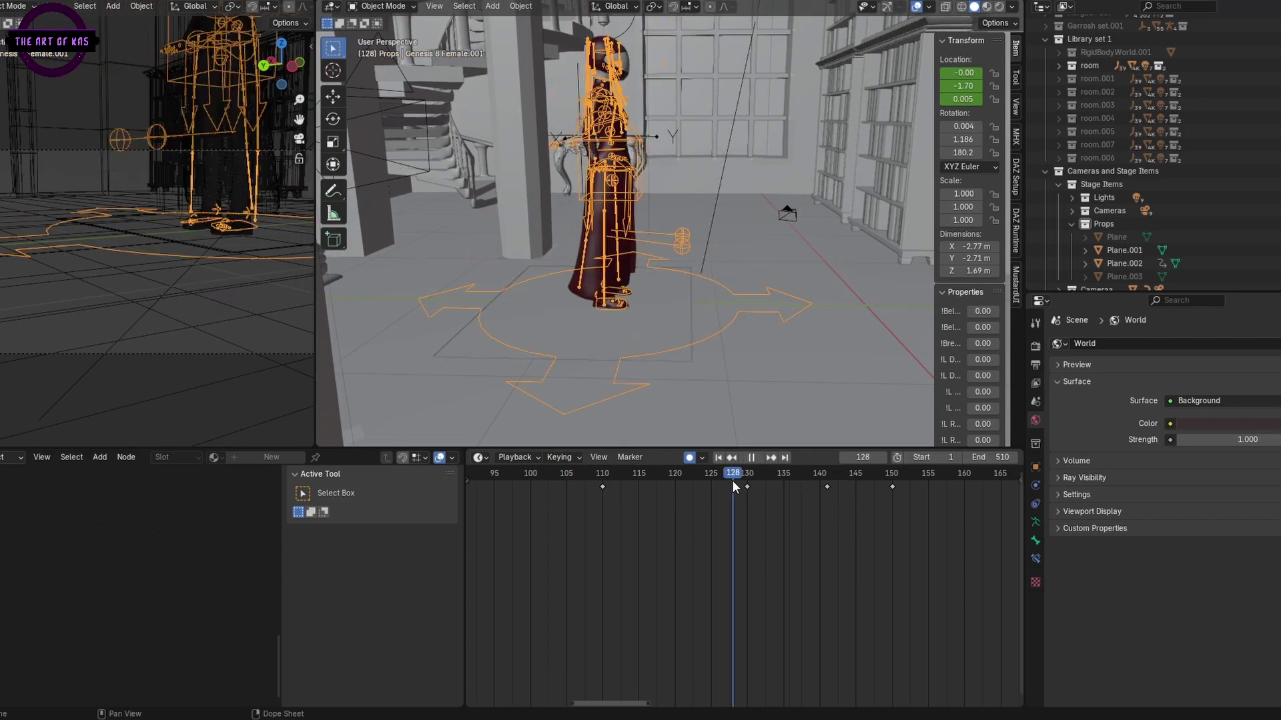
- Stop the jump playback and examine the character's standing pose on the floor at frame 153
key("space")
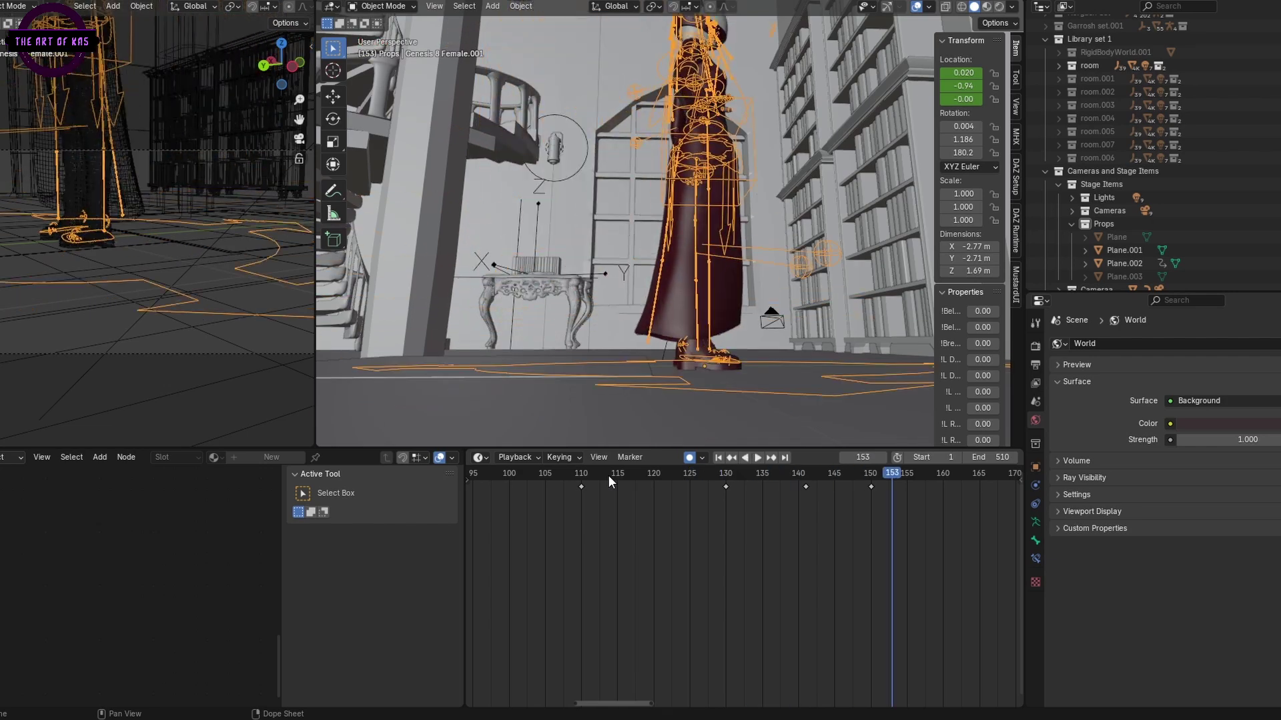
middle_click_drag(734, 334, 752, 276)
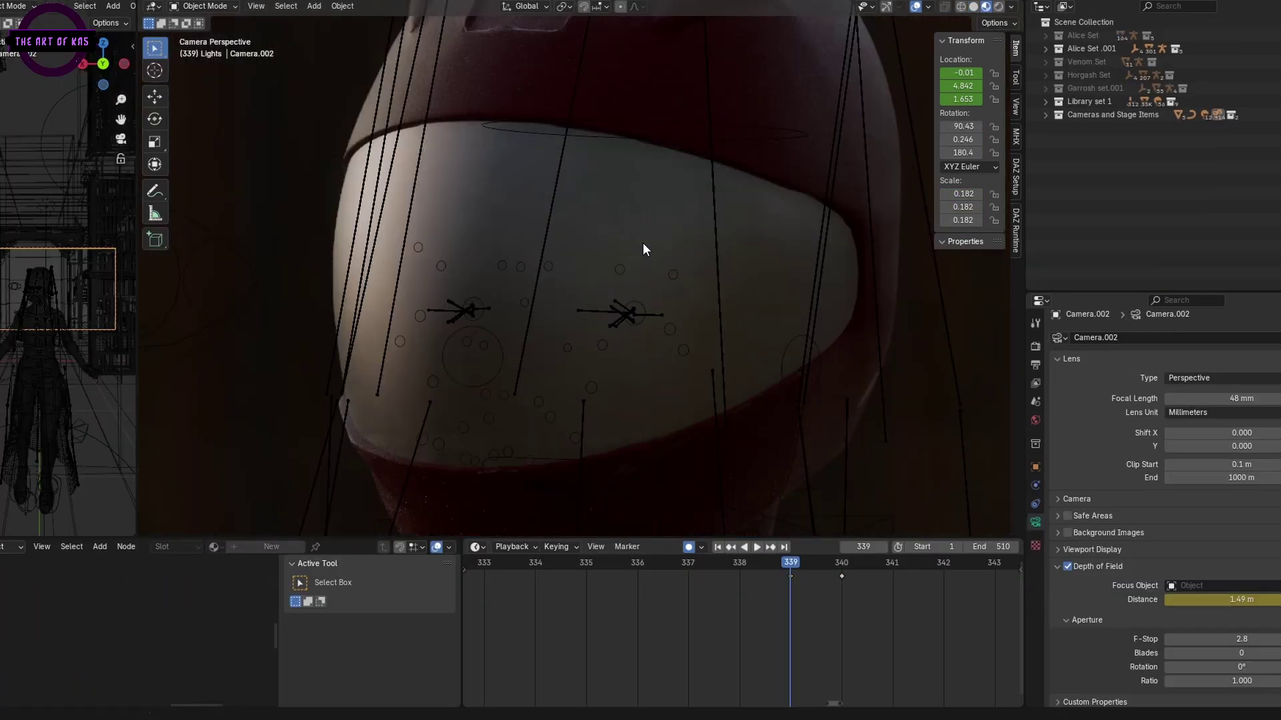
- Play the Camera.002 shot from frame 212 and check the camera move and focus around frames 196 to 218
scroll(569, 559, "up", 3)
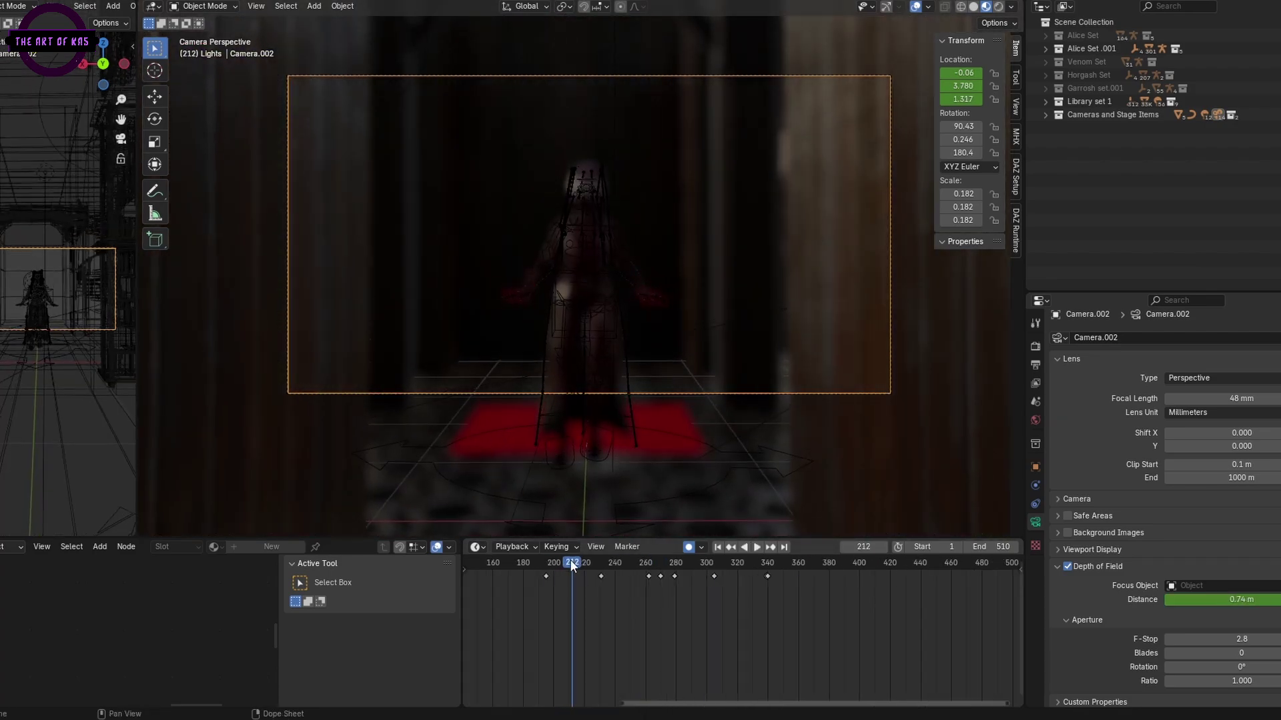
key("space")
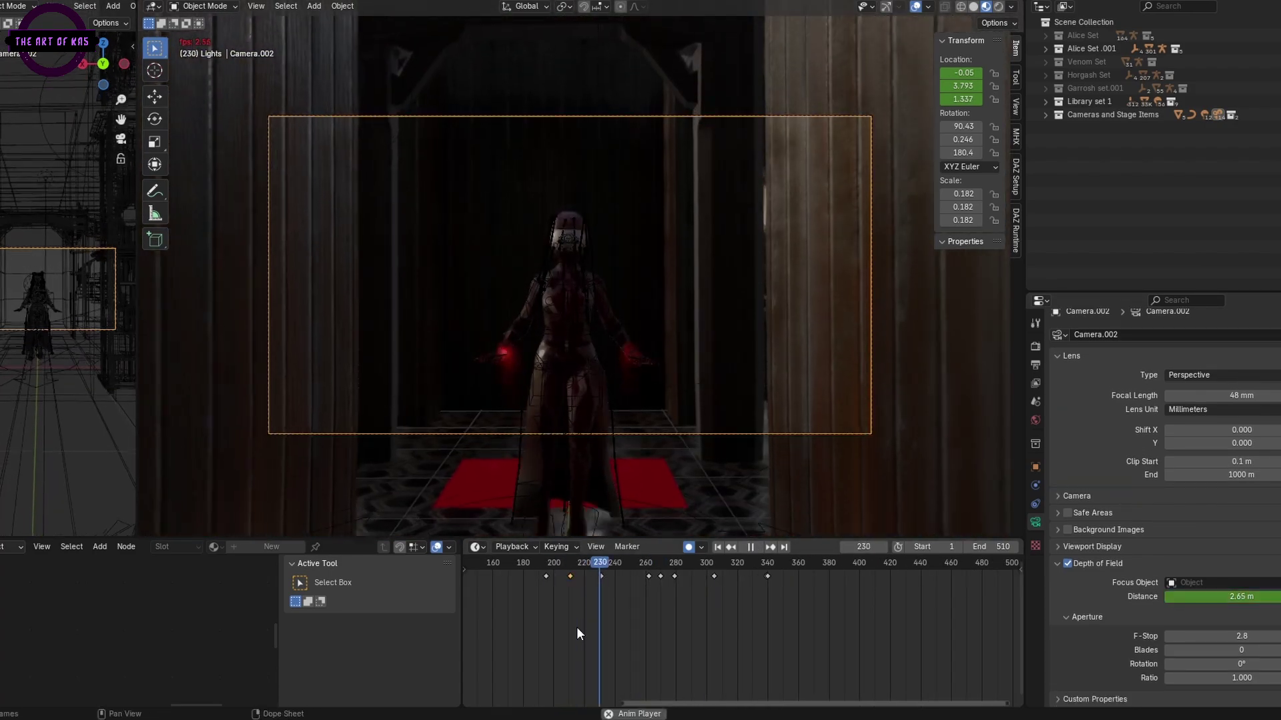
key("space")
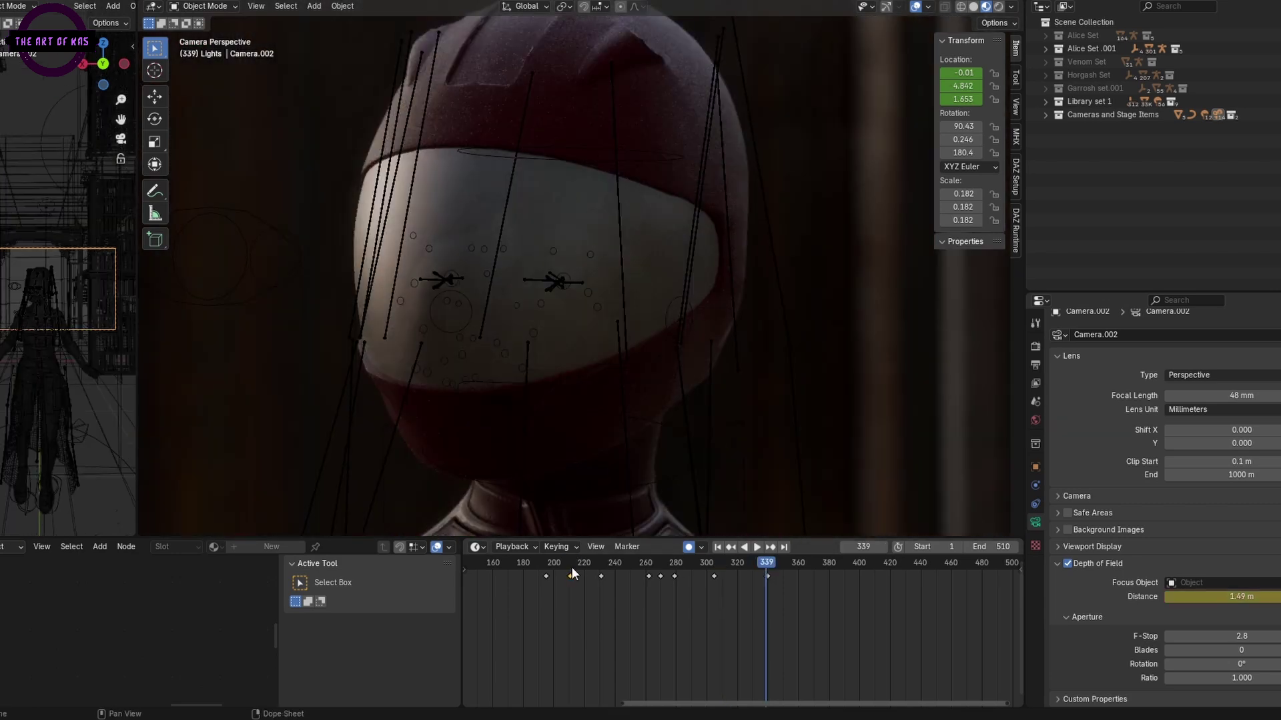
left_click(571, 567)
scroll(571, 567, "up", 3)
scroll(729, 596, "down", 2)
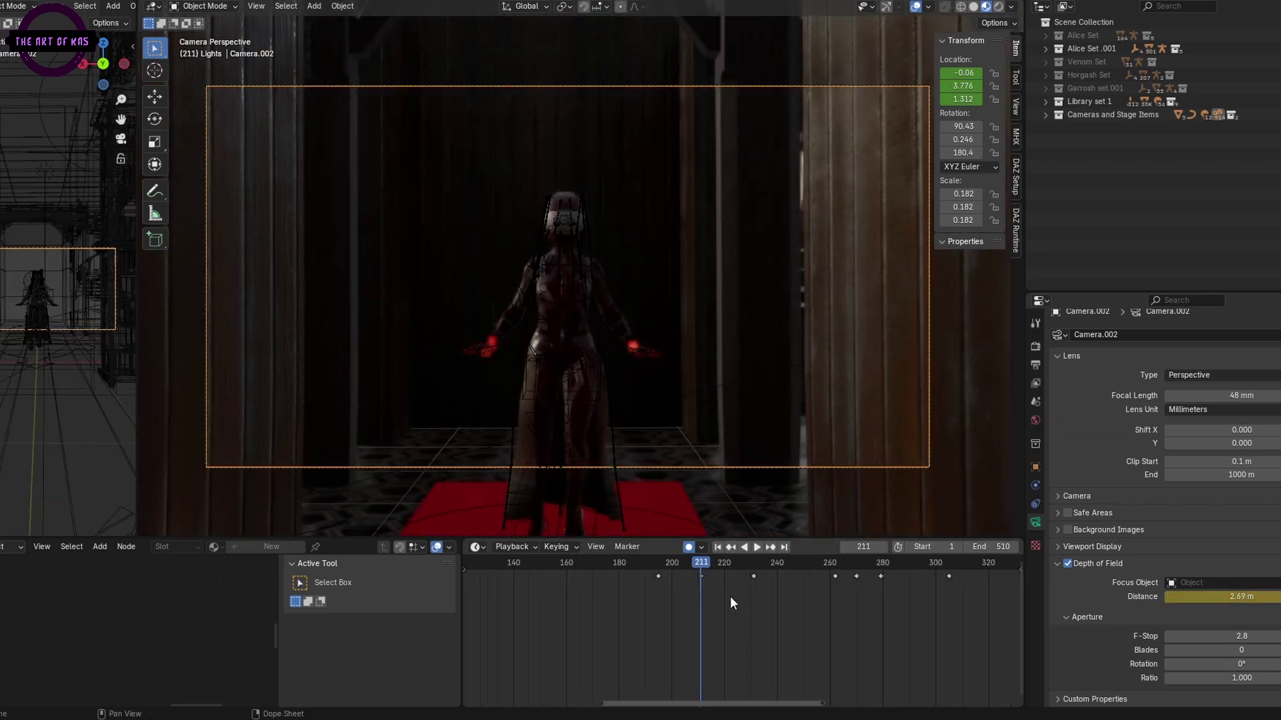
left_click(563, 574)
scroll(562, 575, "down", 2)
scroll(709, 584, "down", 2, "ctrl")
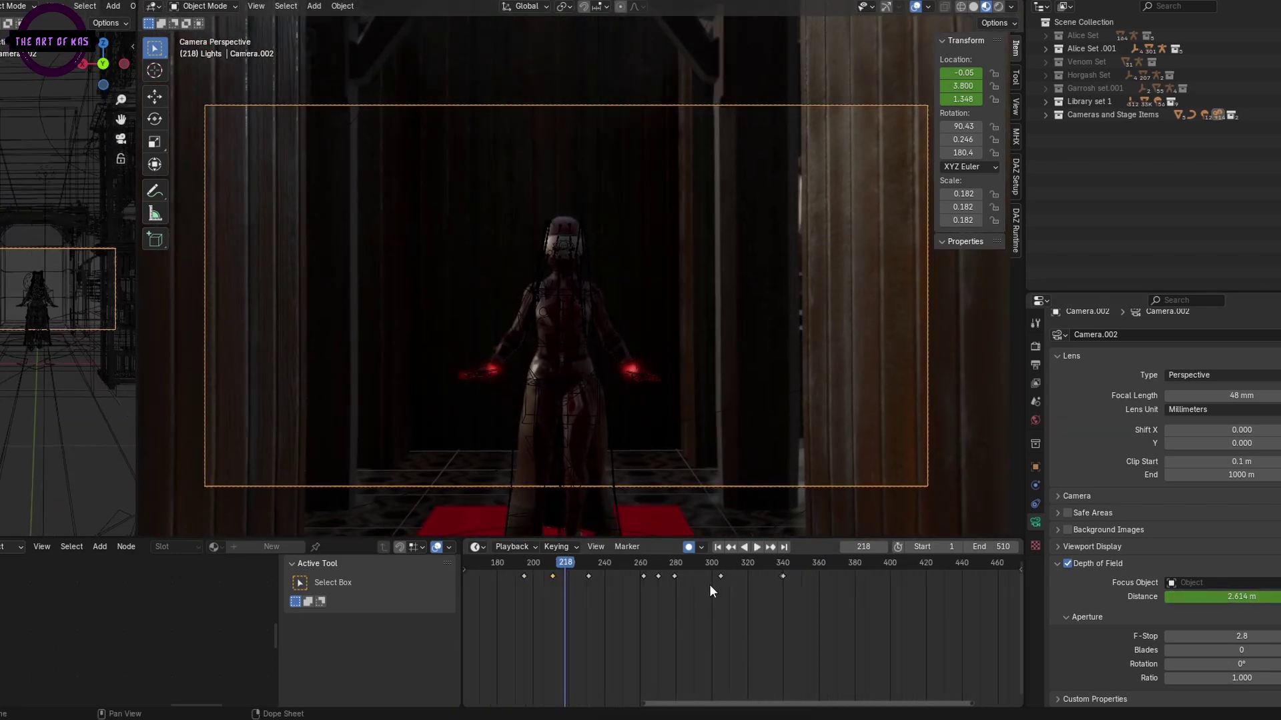
middle_click_drag(674, 460, 635, 435, "shift")
key("Down")
key("Down")
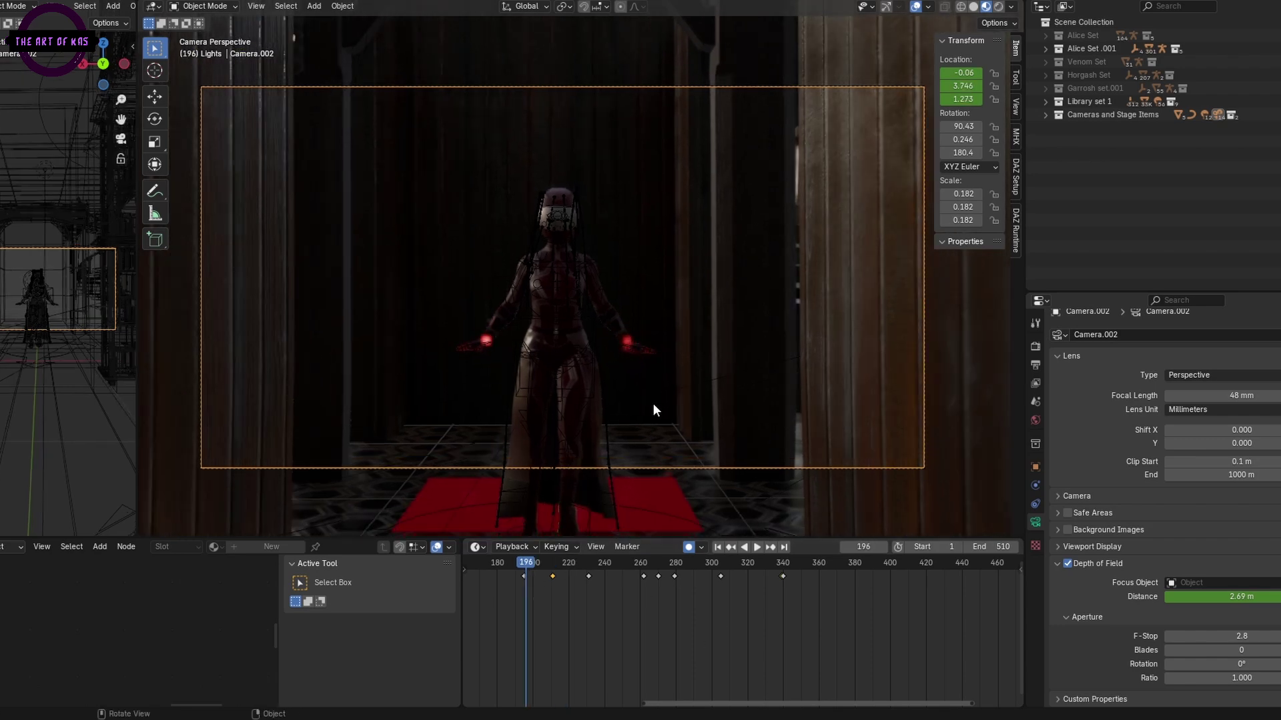
- Select the blue area light at frame 337 and play the shot with Library set 1 hidden
left_click(783, 562)
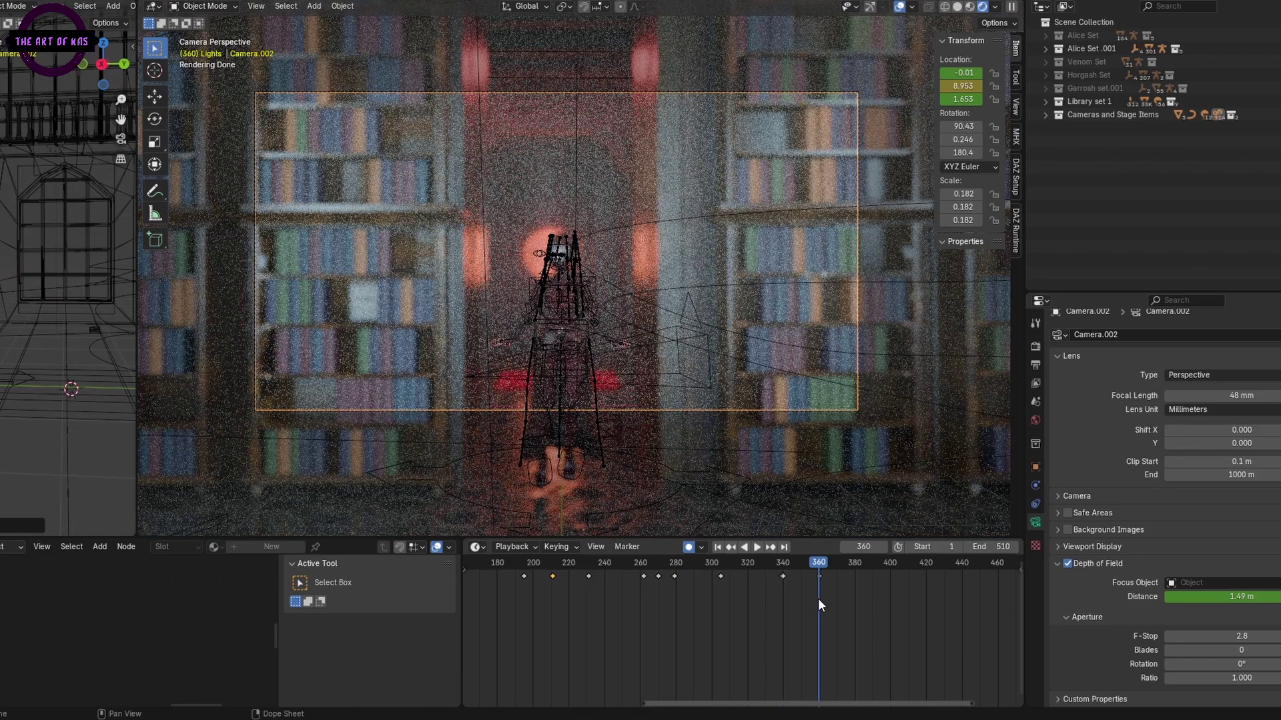
left_click(779, 563)
middle_click_drag(779, 559, 469, 308)
left_click(469, 308)
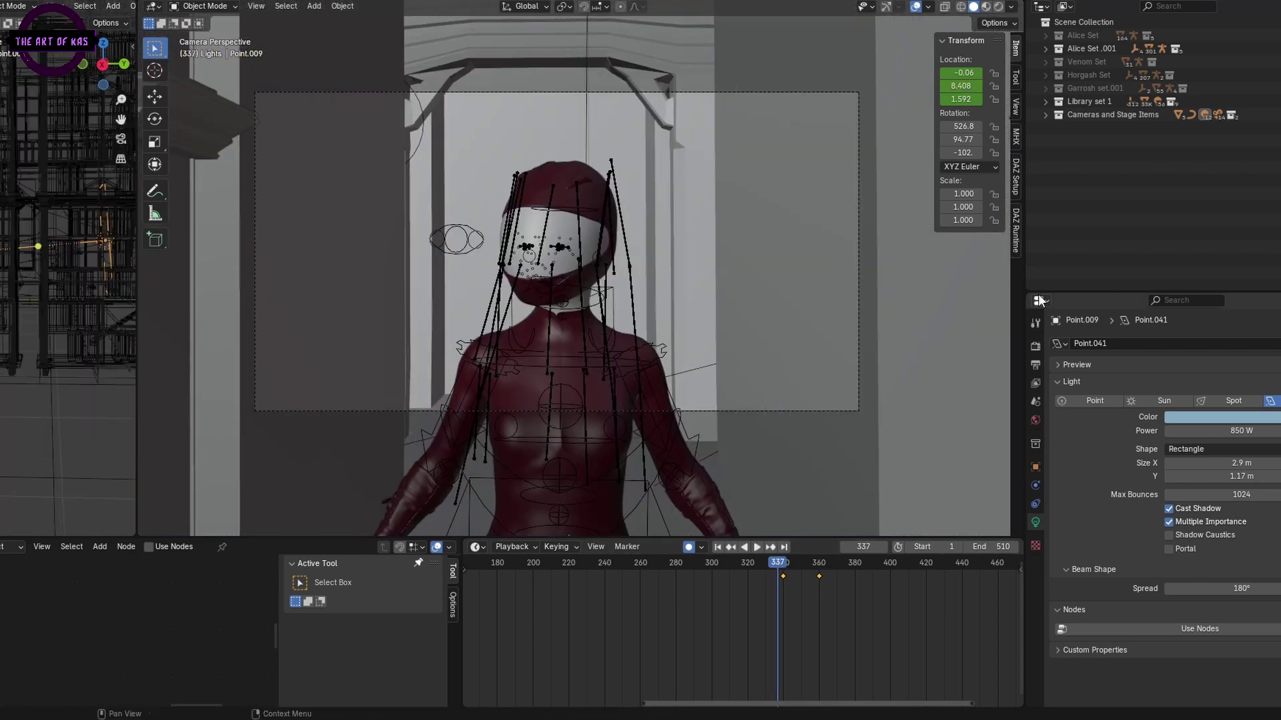
key("shift+ctrl+space")
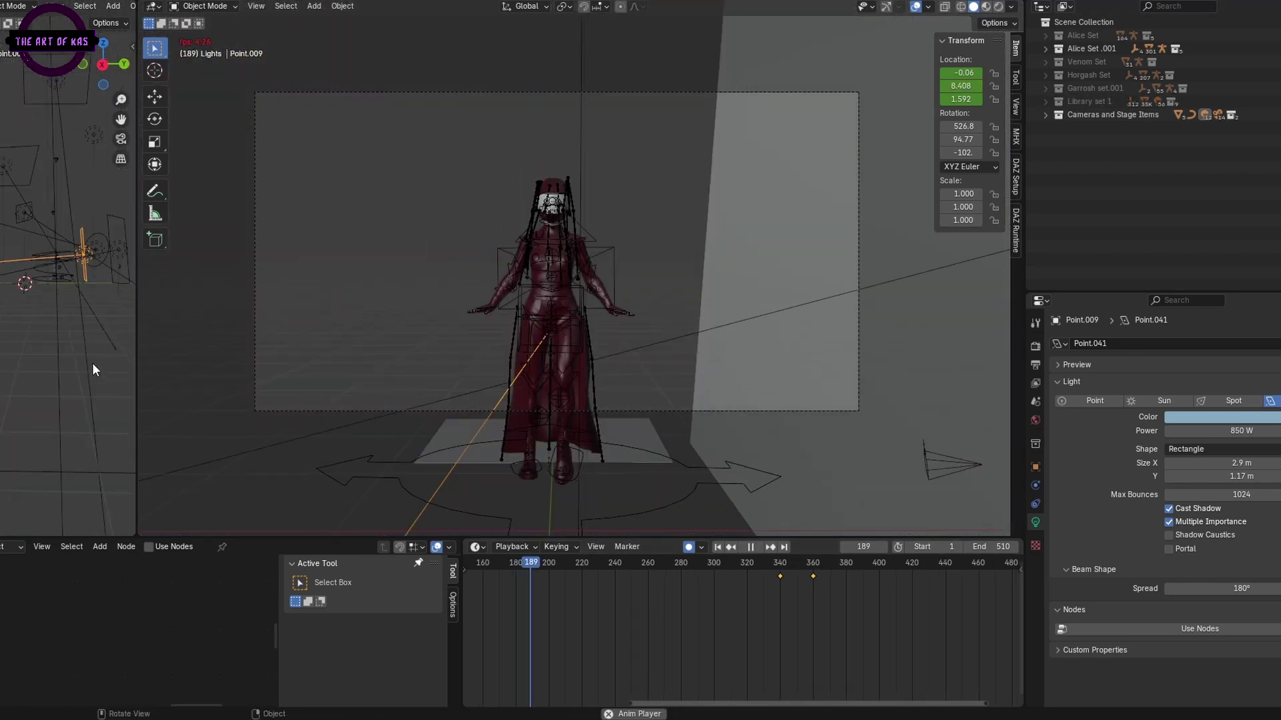